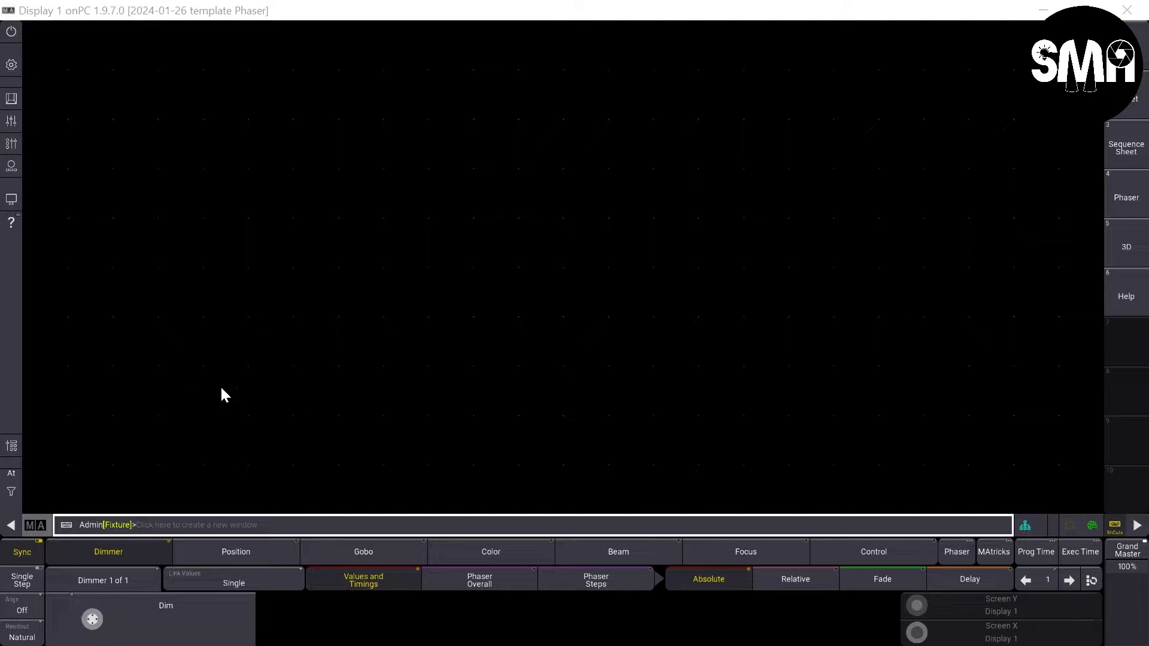
Draw a lower-left frame and add a widened All 1 preset pool window
drag(30, 422, 427, 508)
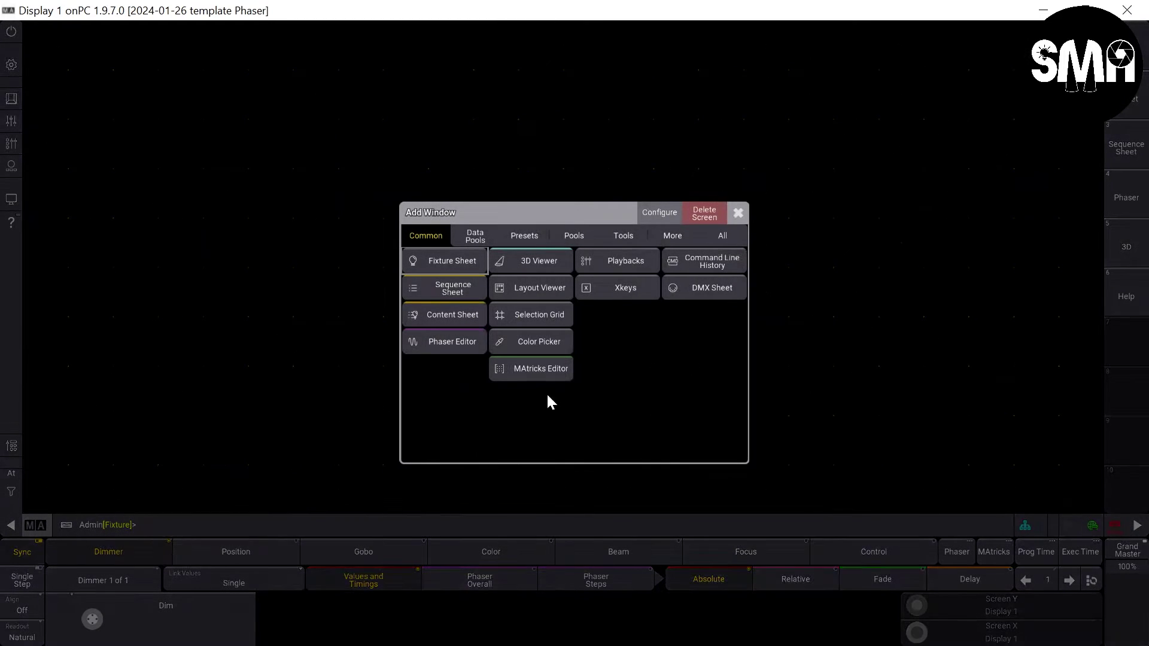
click(475, 237)
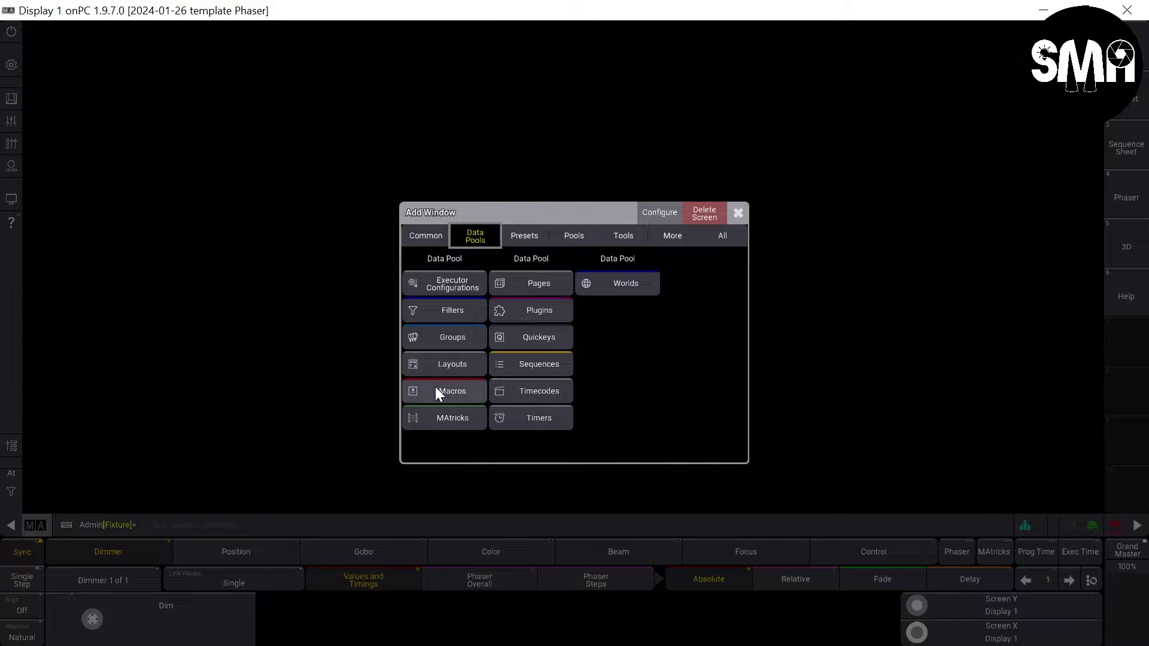
click(524, 235)
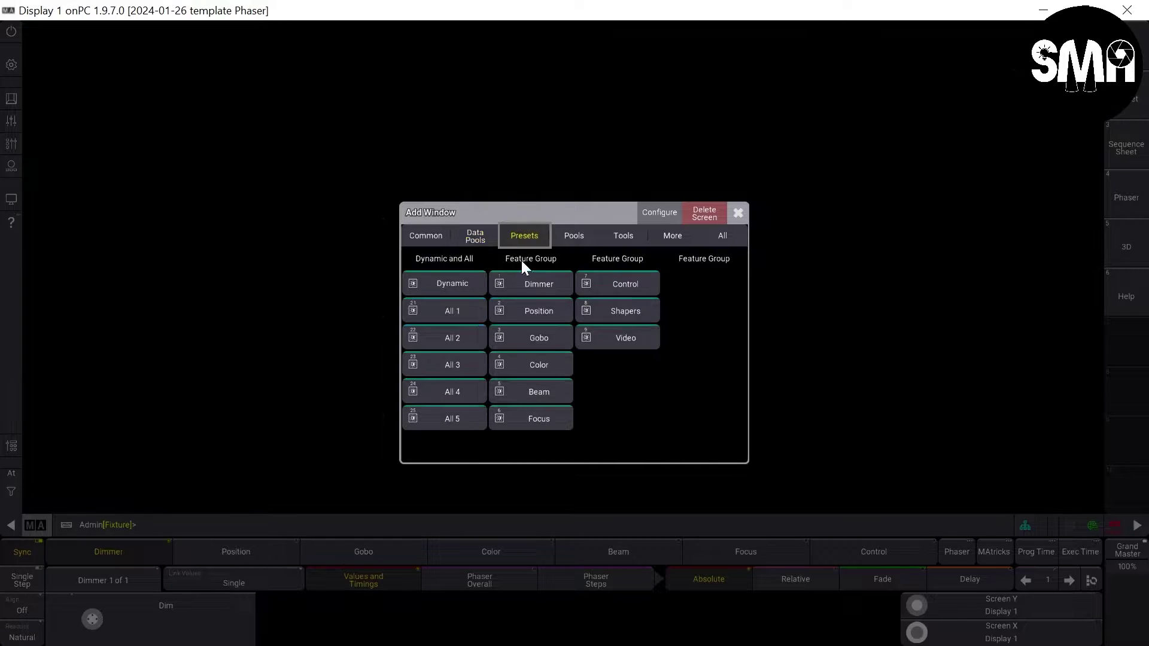
click(448, 311)
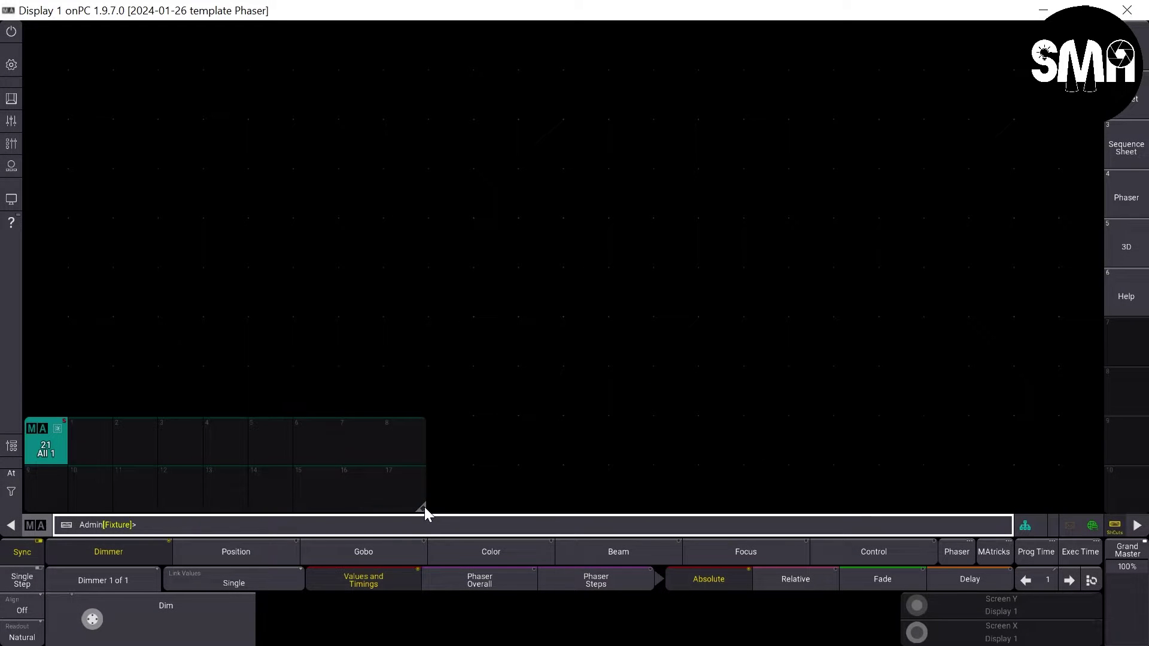
drag(424, 508, 473, 512)
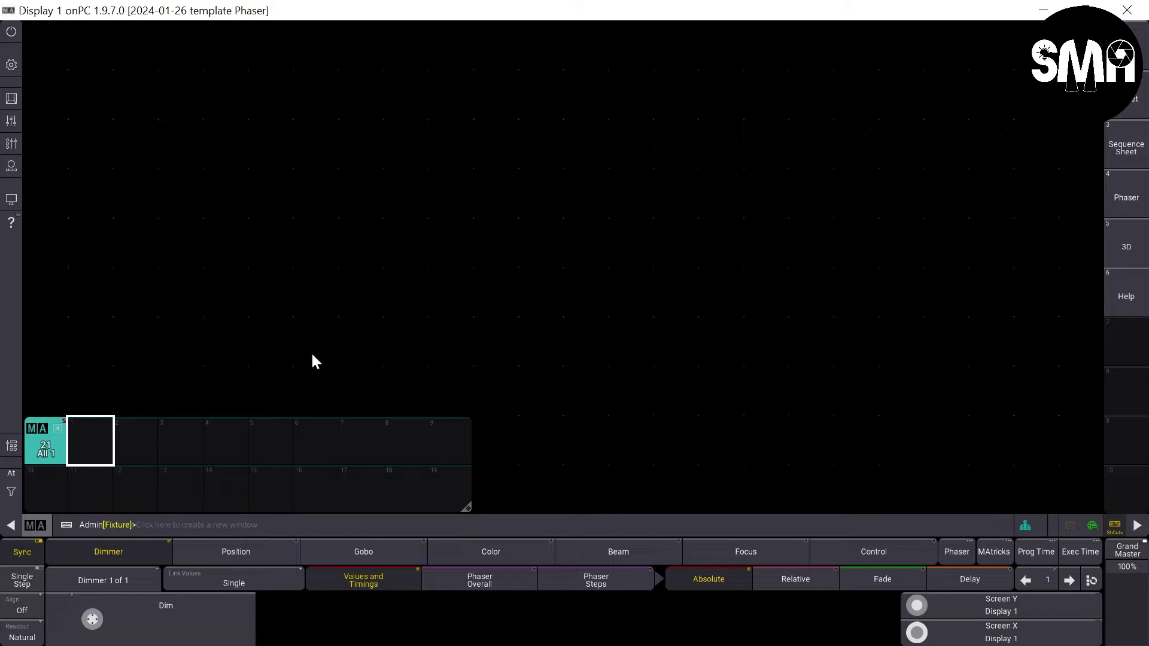
Add a narrowed Dimmer preset pool window in the empty area beside it
click(31, 386)
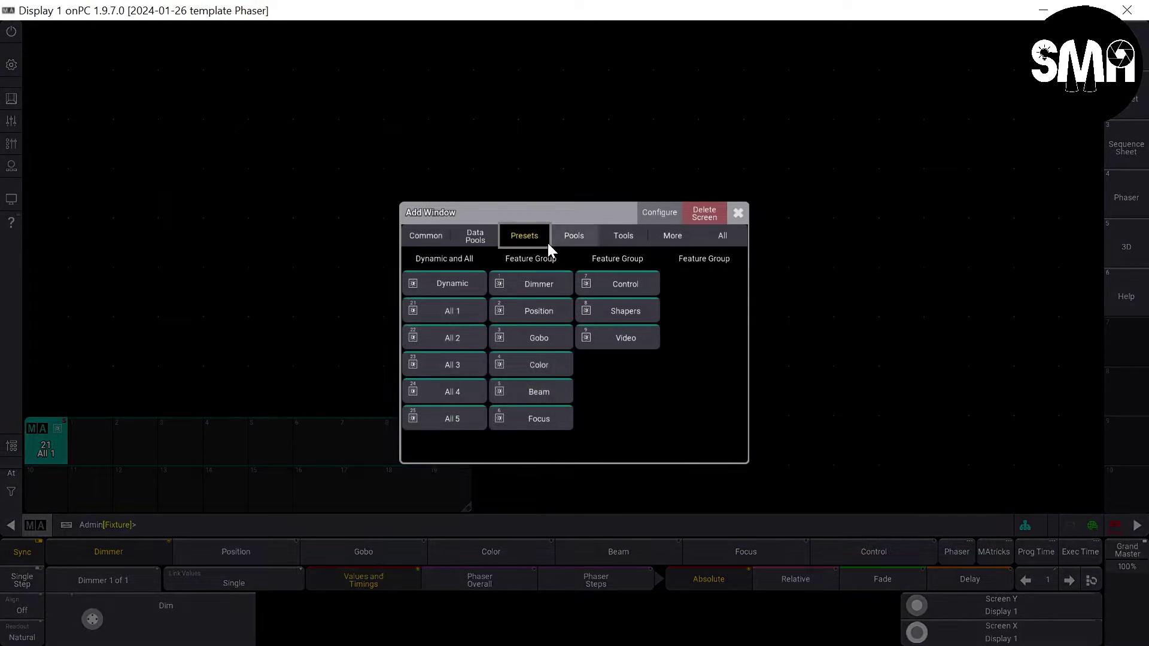
click(524, 286)
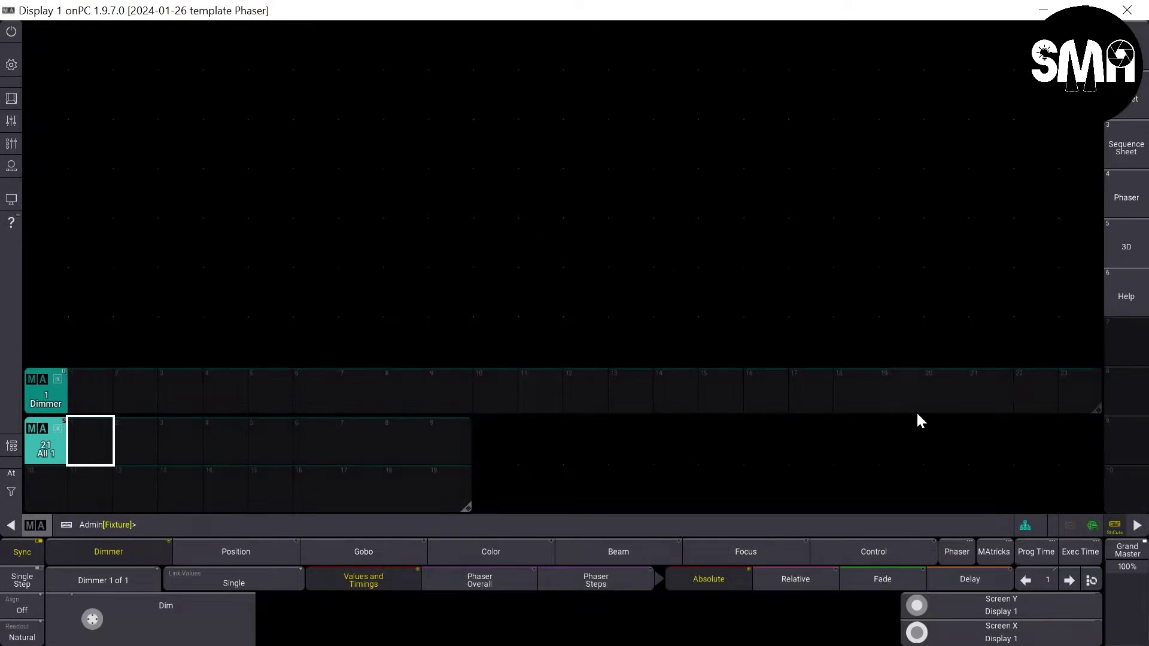
drag(1095, 408, 468, 408)
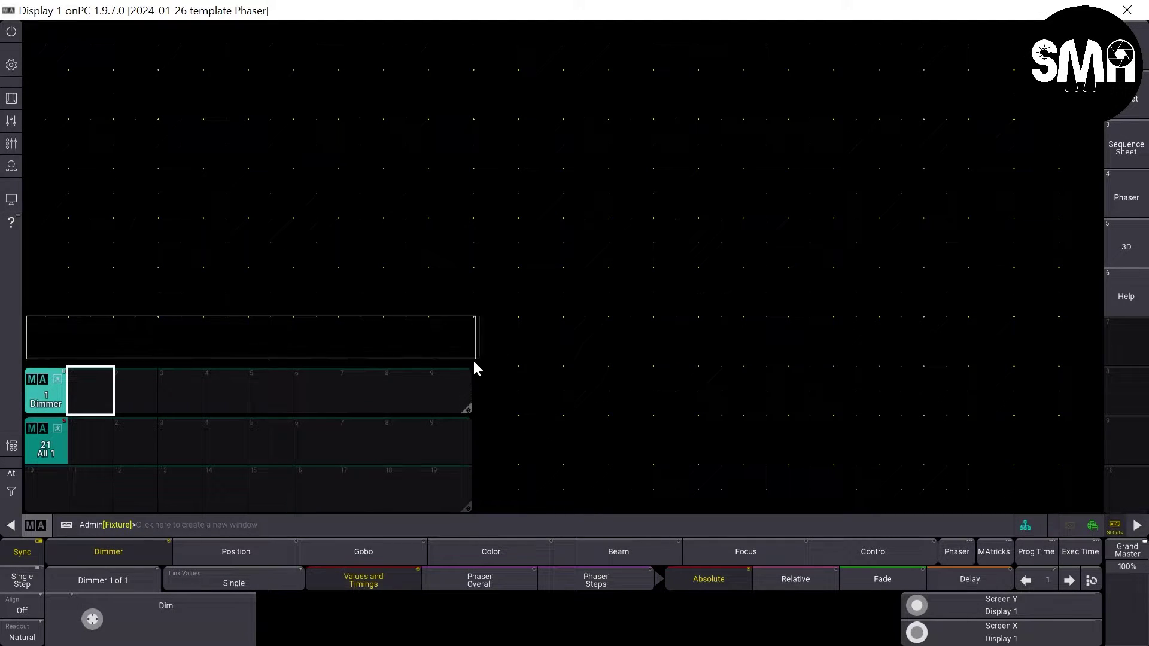
Add a single-row Groups pool above the presets, moved down against the Dimmer pool
drag(182, 320, 470, 360)
click(427, 234)
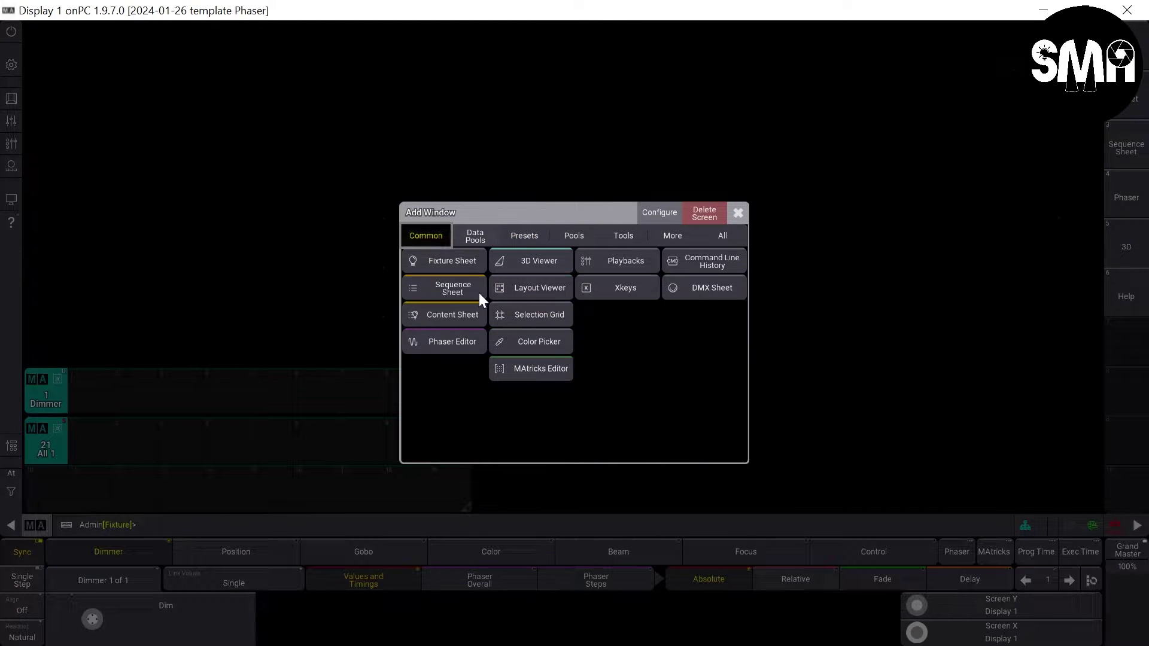
click(476, 236)
click(451, 339)
drag(464, 359, 466, 314)
drag(39, 290, 42, 323)
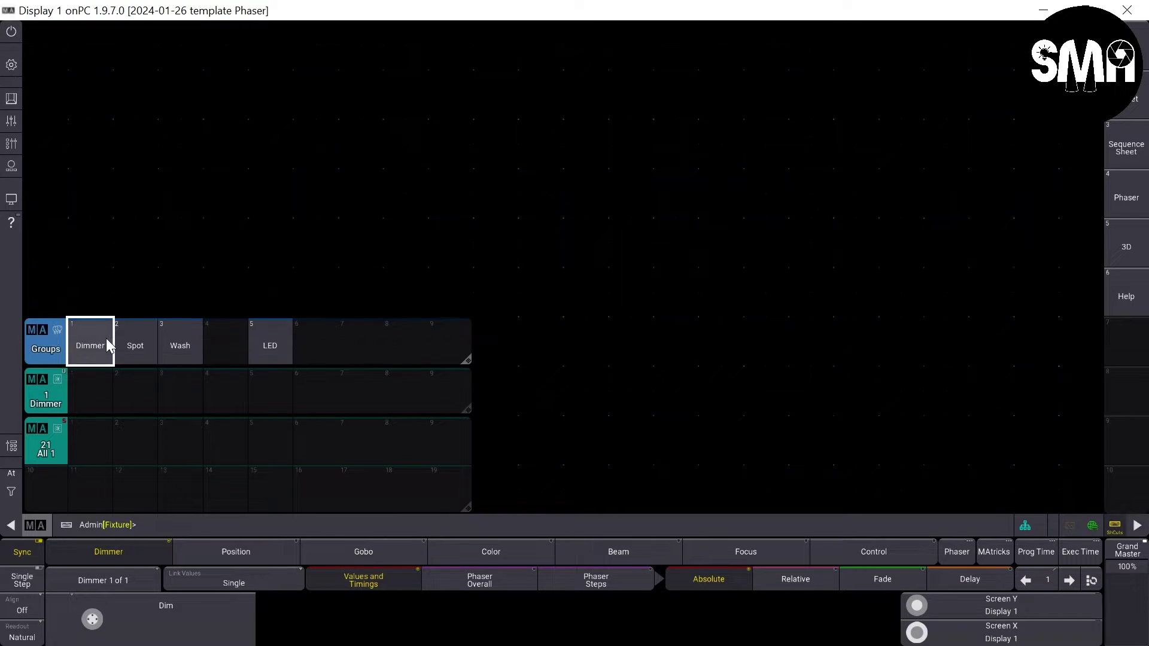
drag(47, 41, 474, 307)
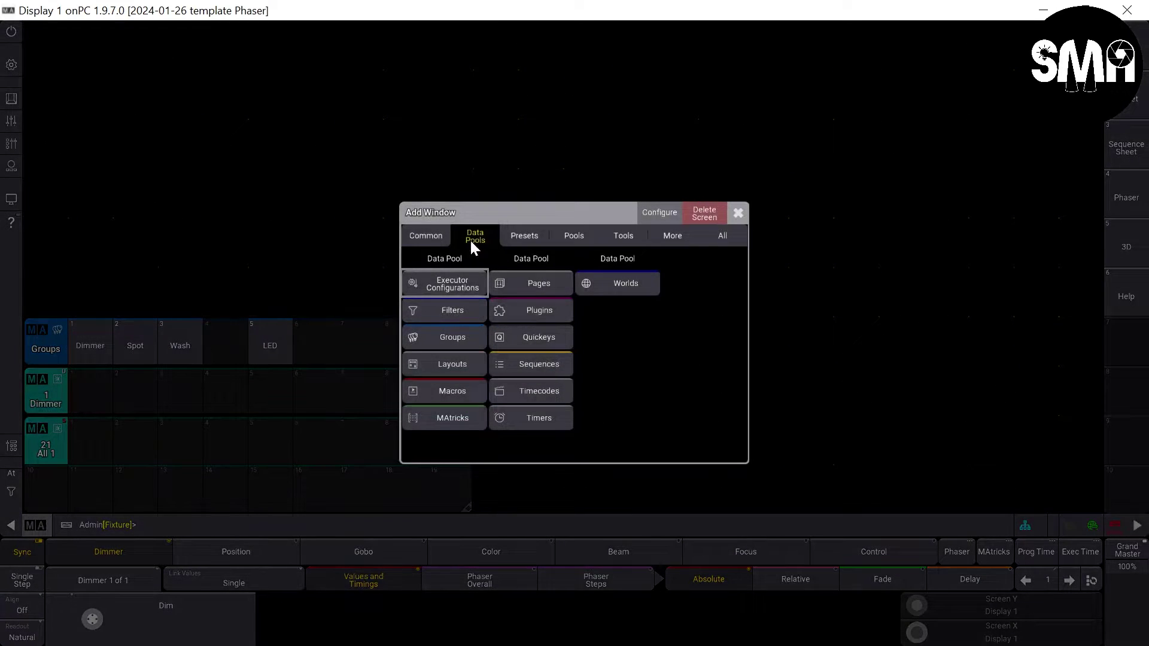
Add a resized 3D stage view window and a Phaser Editor to its right
click(425, 235)
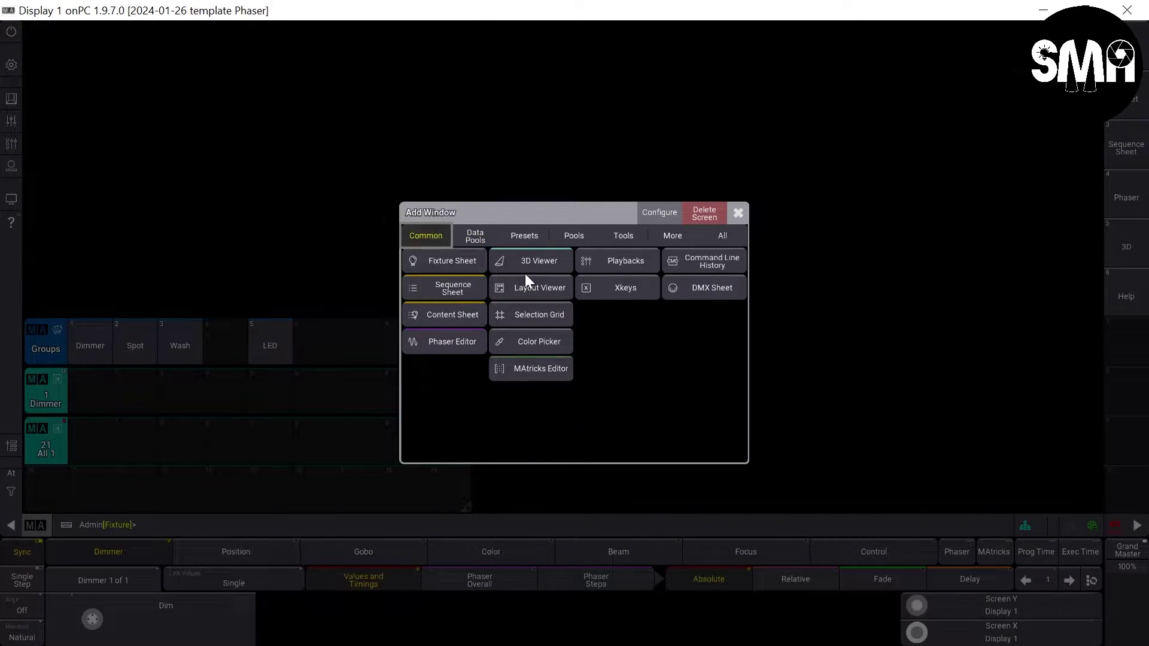
click(550, 267)
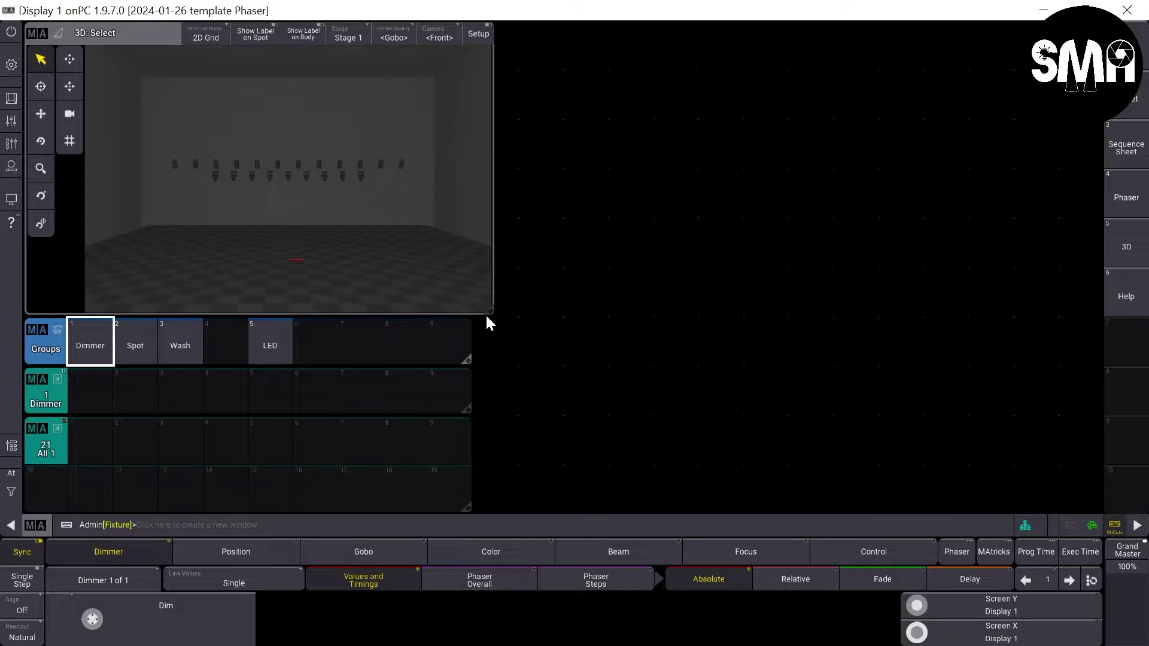
mouse_move(490, 311)
mouse_down()
mouse_move(475, 323)
mouse_move(472, 315)
mouse_up()
mouse_move(480, 36)
mouse_down()
mouse_move(842, 466)
mouse_move(834, 459)
mouse_up()
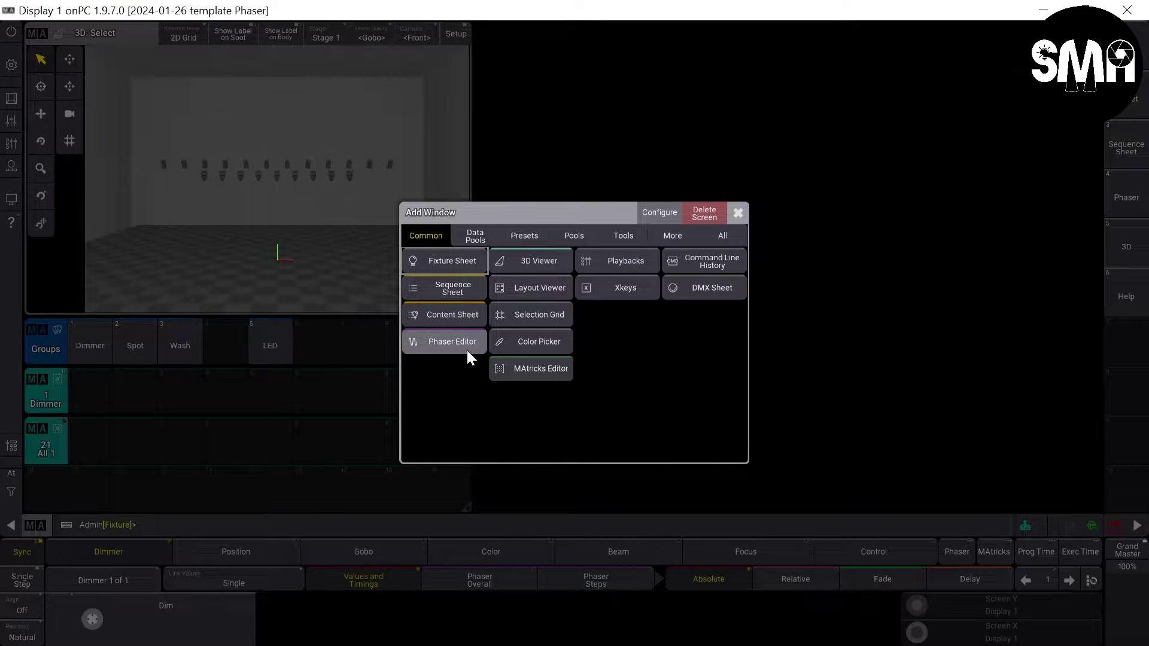
click(442, 342)
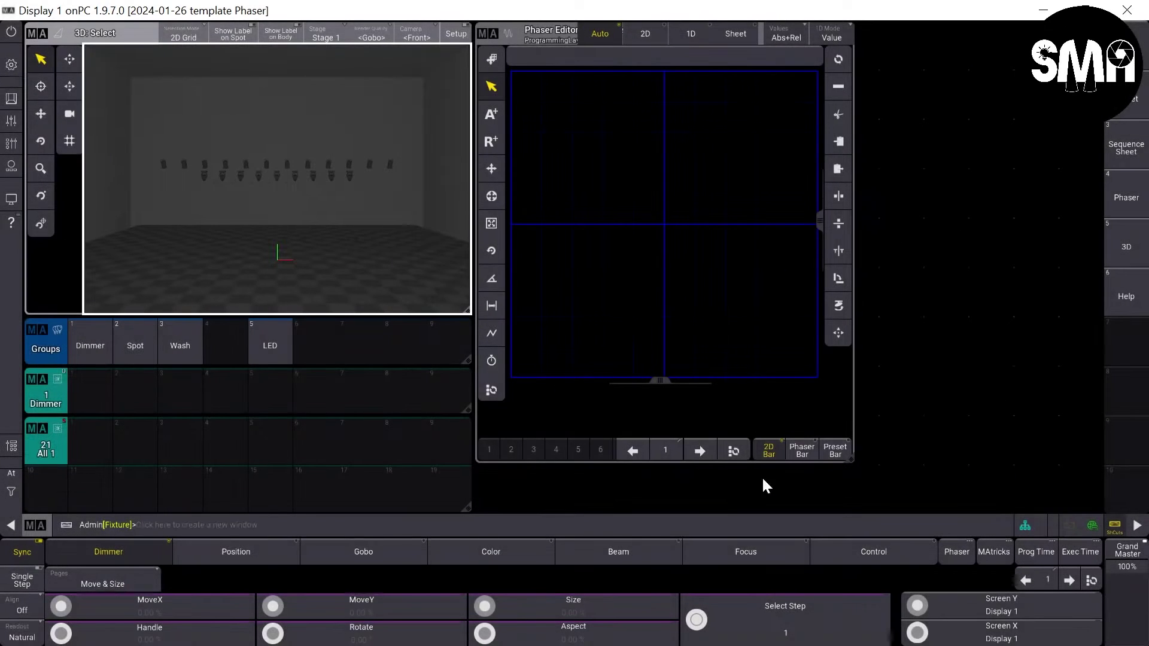
Add a Step Bar from the More window types below the Phaser Editor and narrow it
click(492, 479)
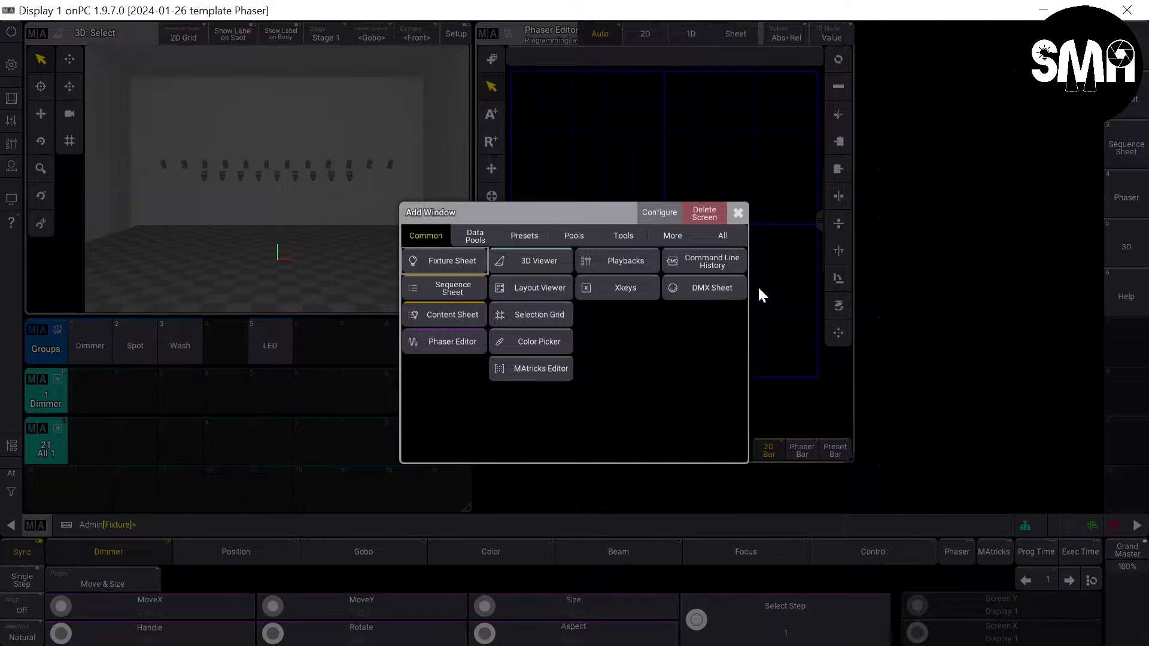
click(628, 239)
click(665, 240)
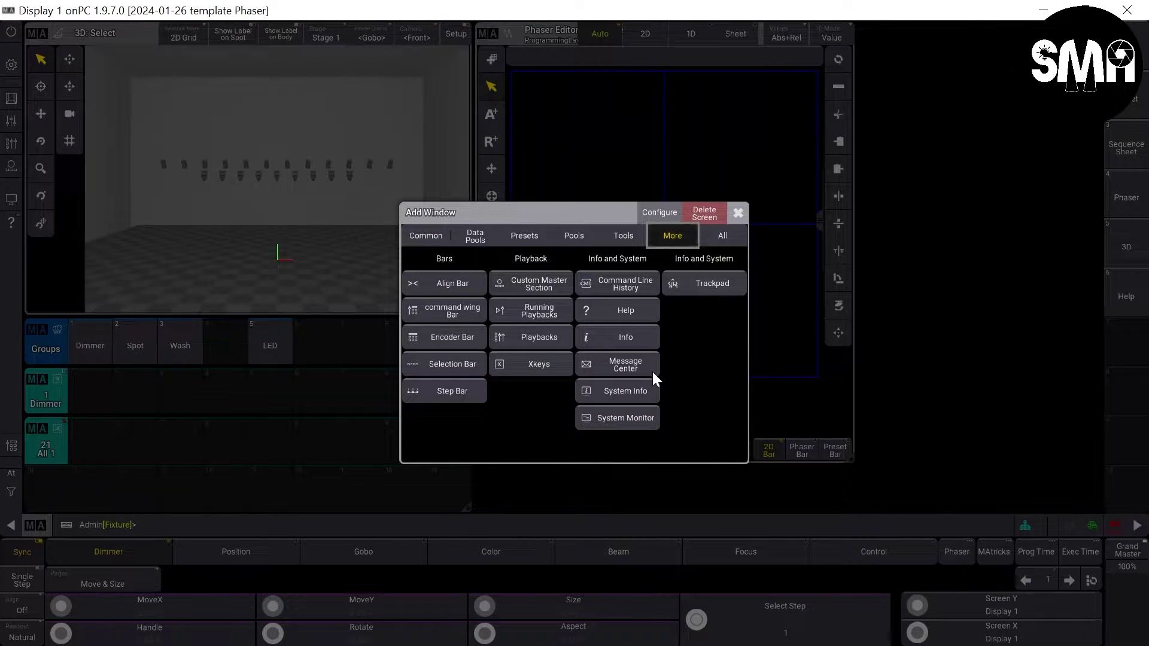
click(451, 391)
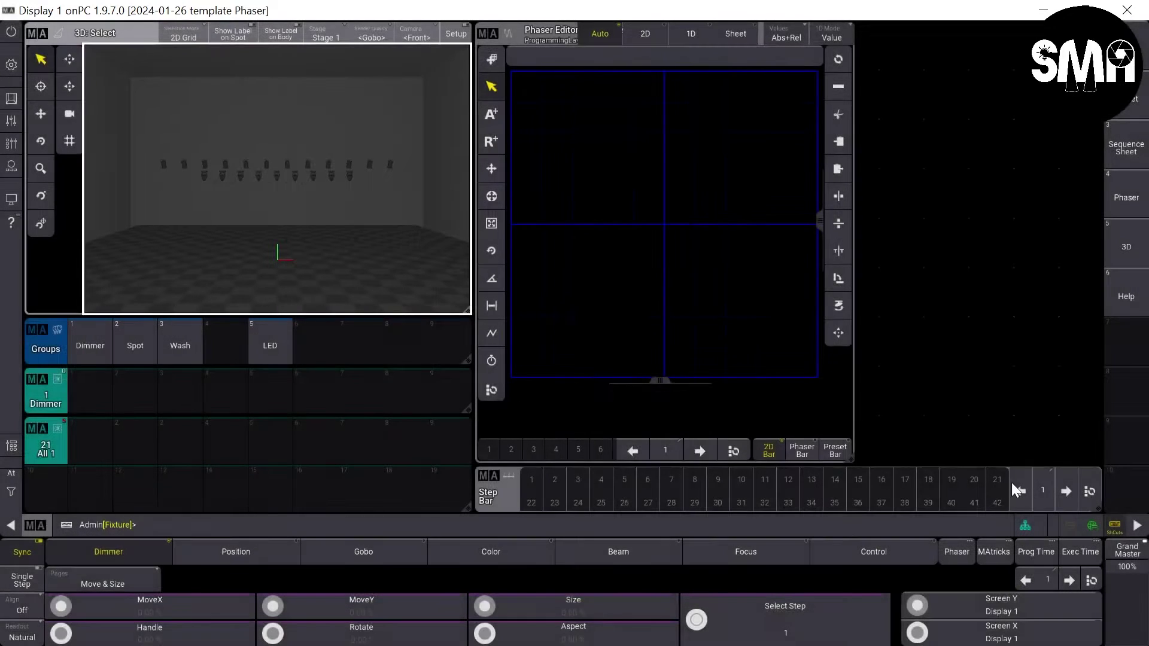
click(1097, 503)
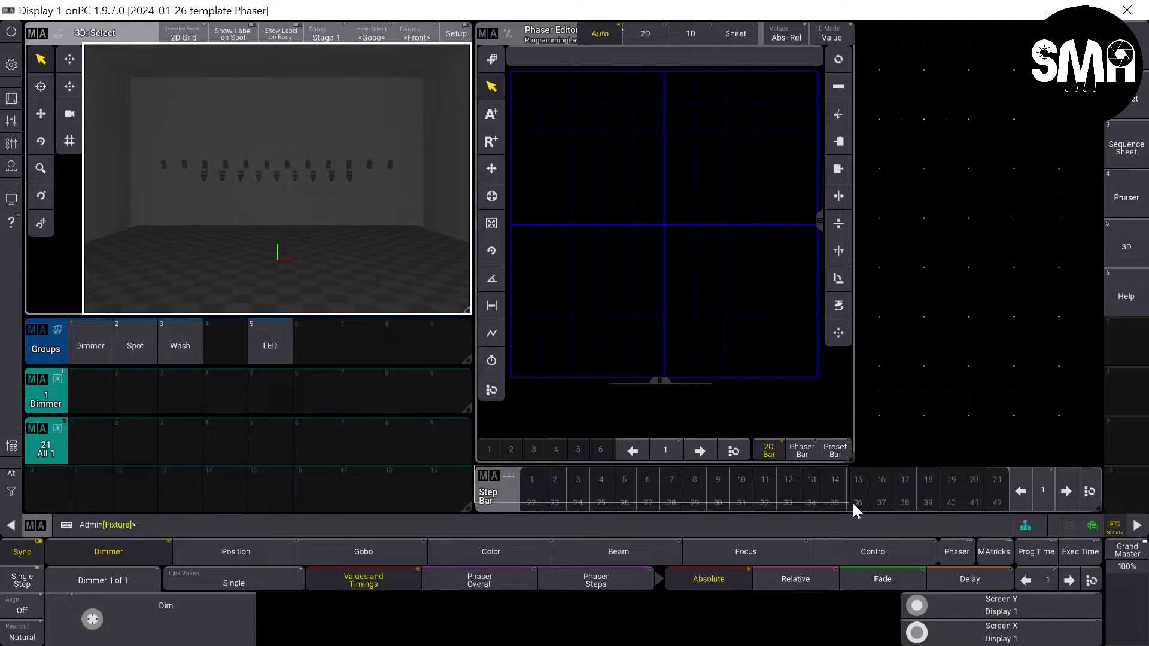
click(853, 502)
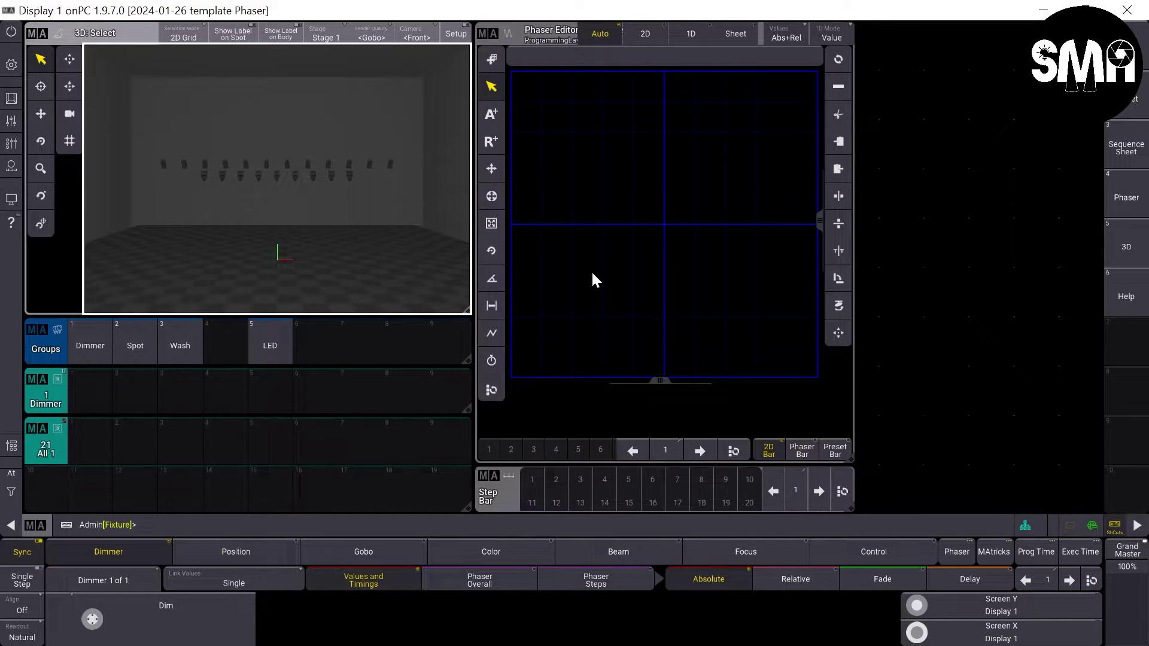
click(14, 64)
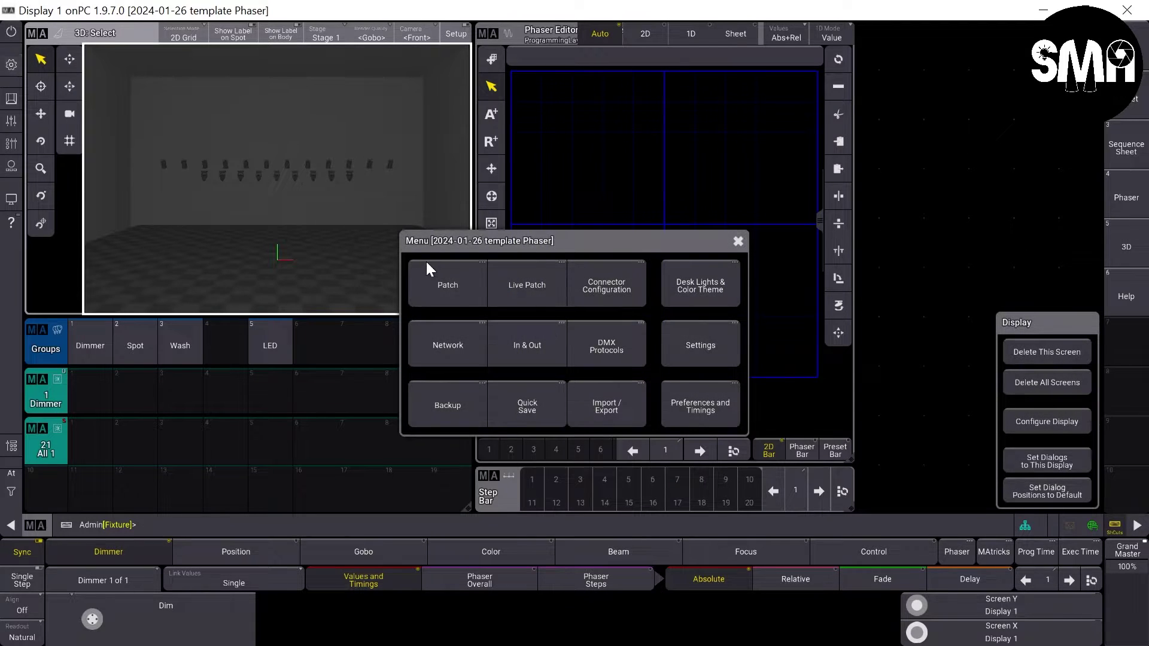
click(460, 293)
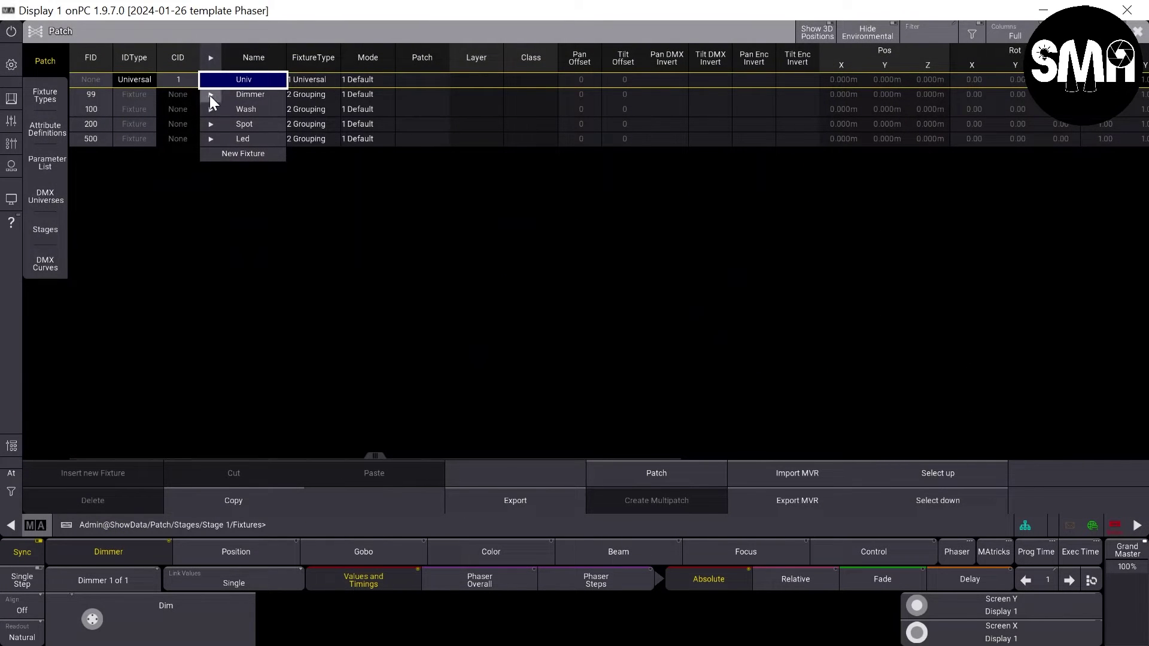
click(210, 95)
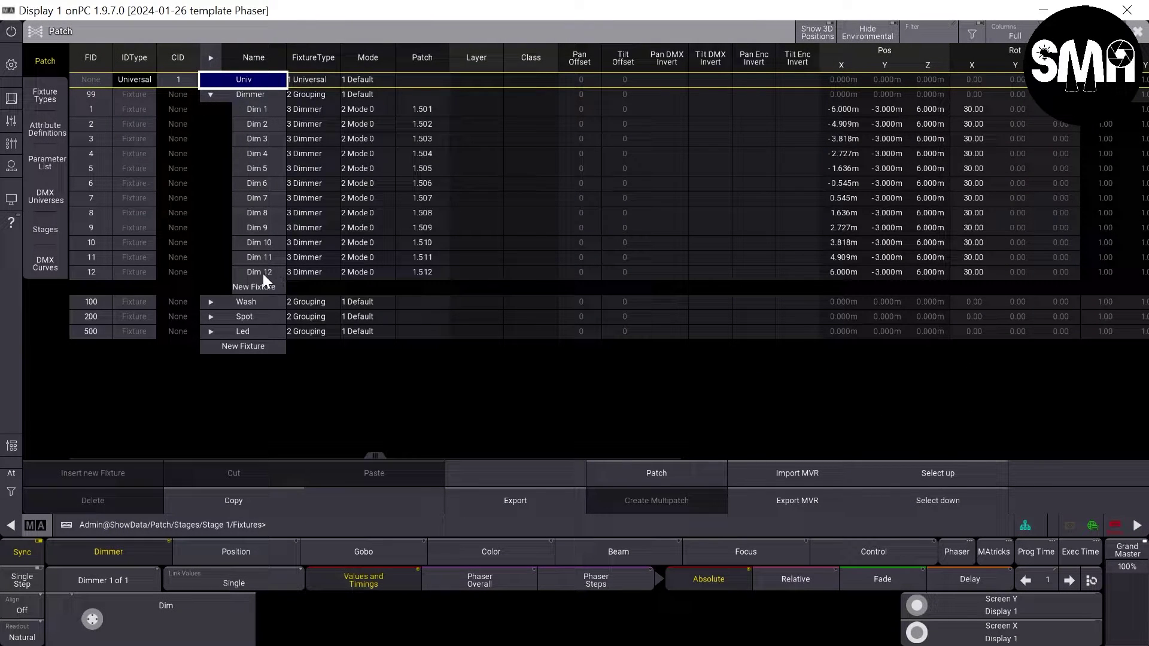
click(209, 95)
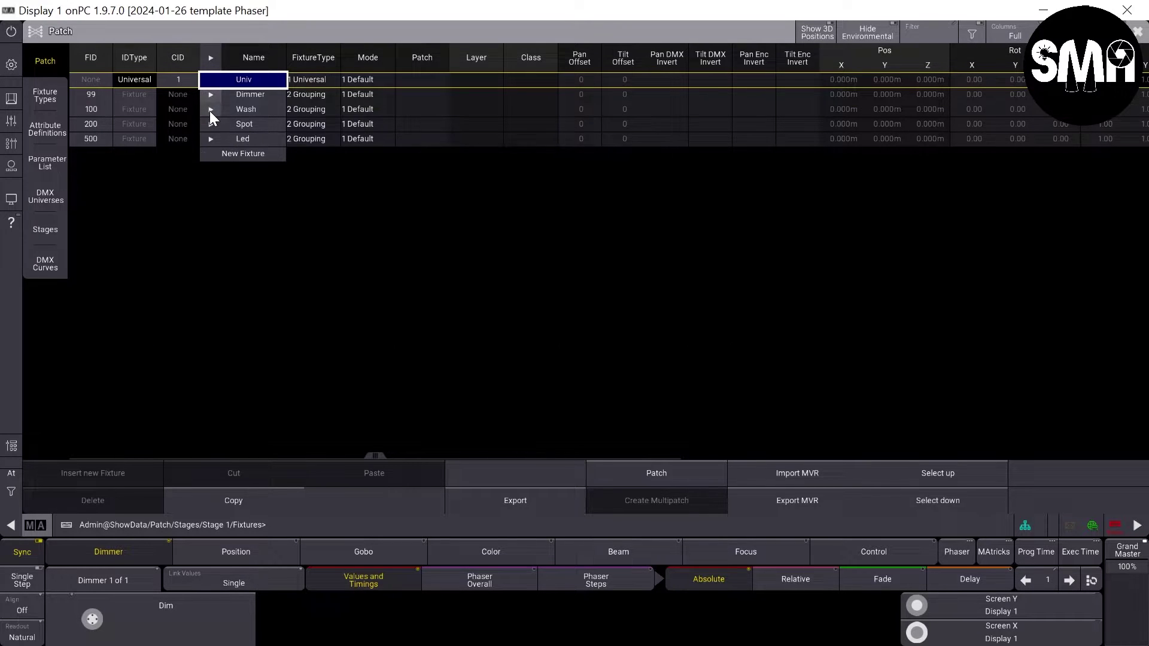
drag(255, 123, 269, 227)
click(209, 110)
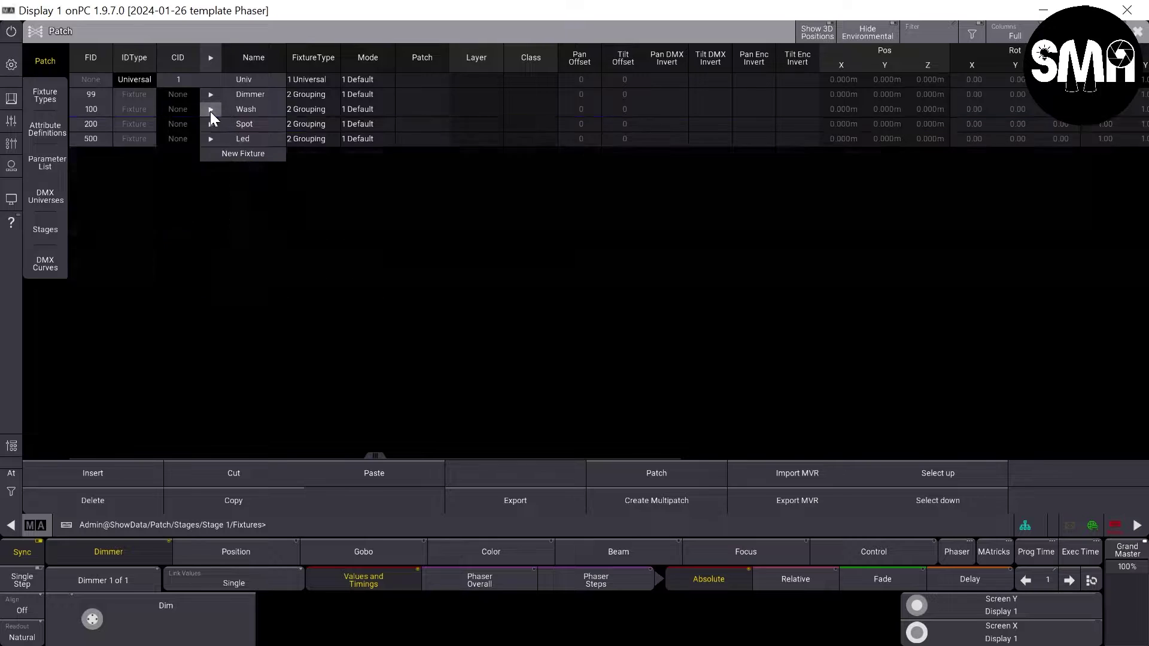
click(209, 125)
drag(253, 138, 274, 256)
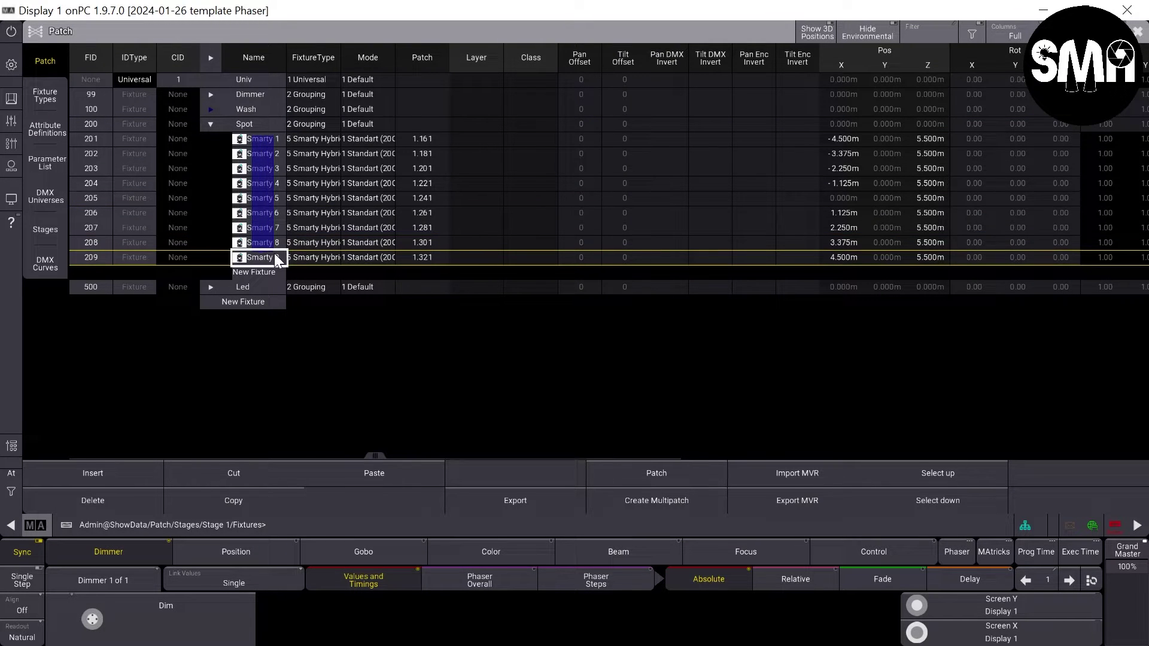
click(209, 125)
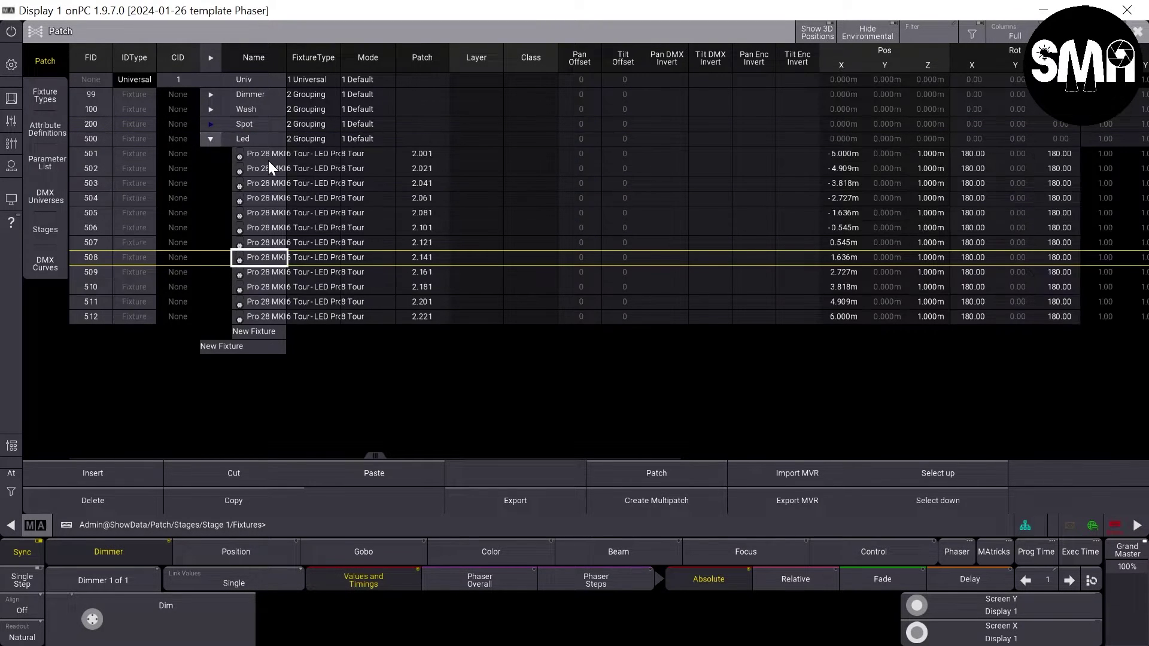
drag(273, 313, 258, 246)
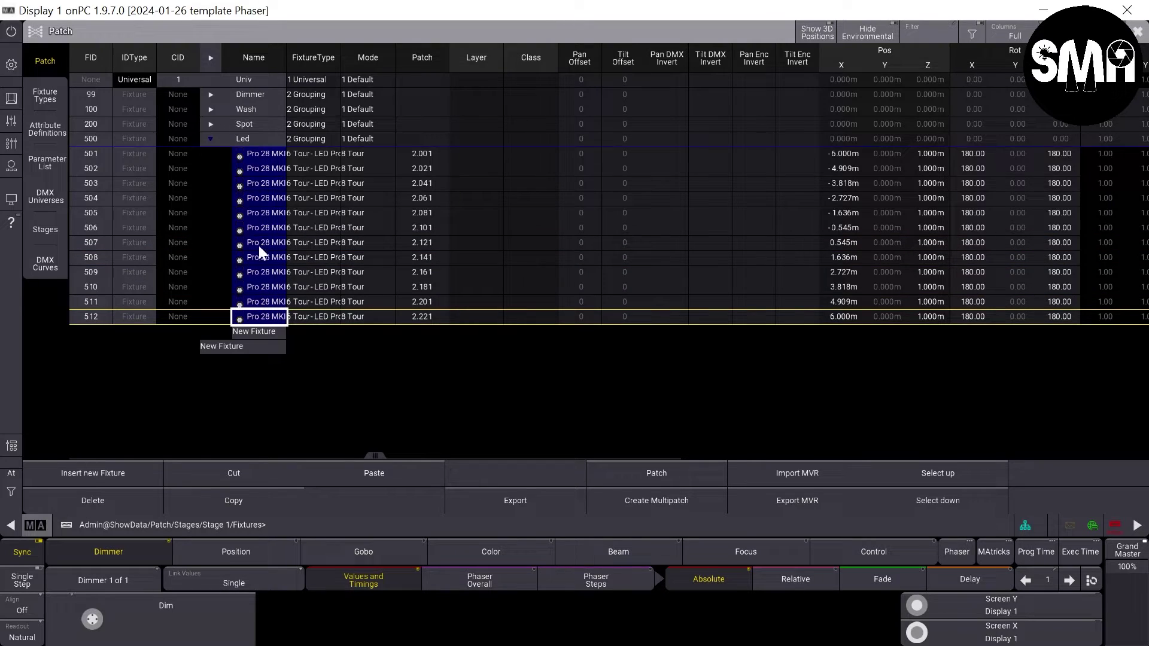
click(211, 139)
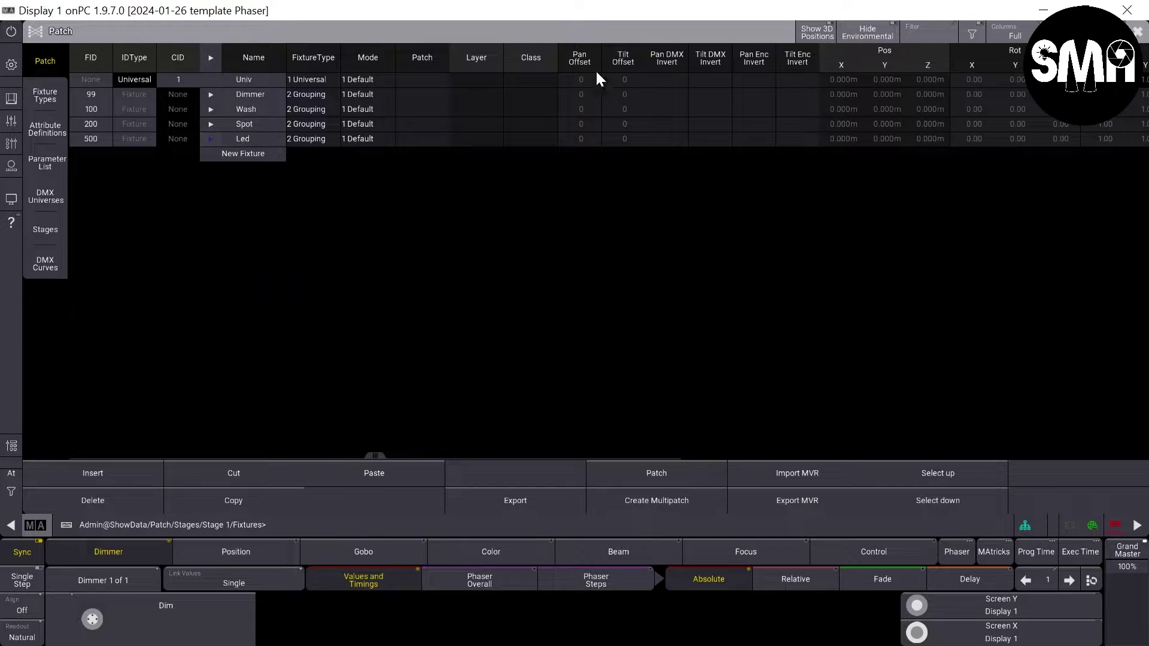
click(1140, 31)
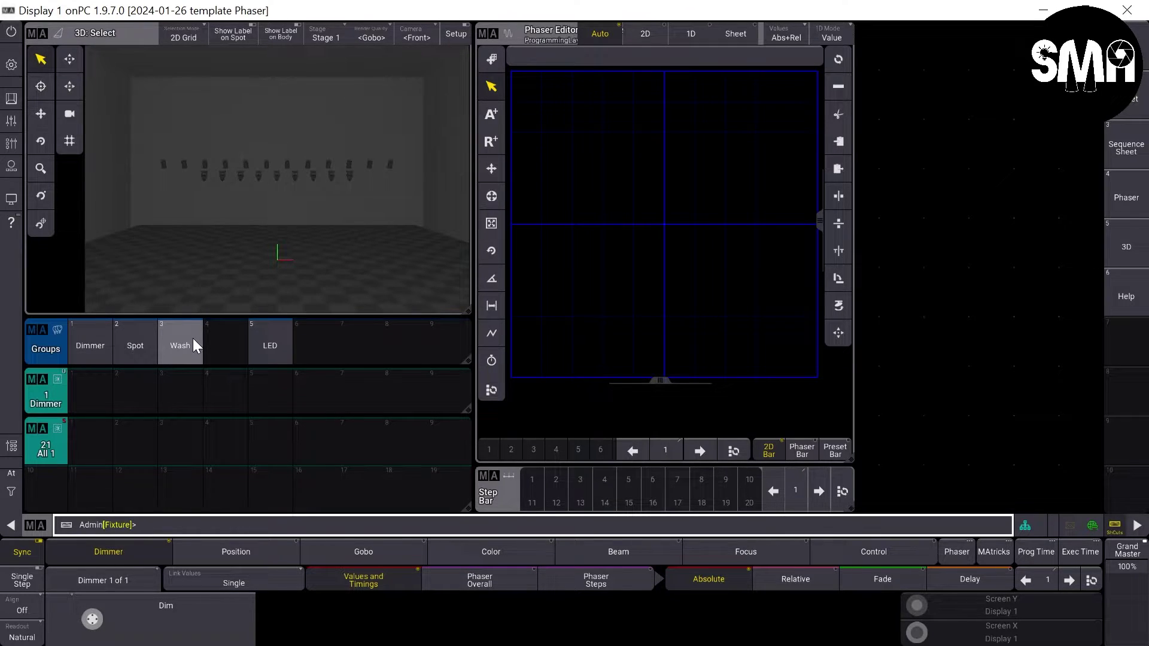
click(533, 525)
text(1)
Select fixture 1 and set its first phaser step dimmer to 100
key(Return)
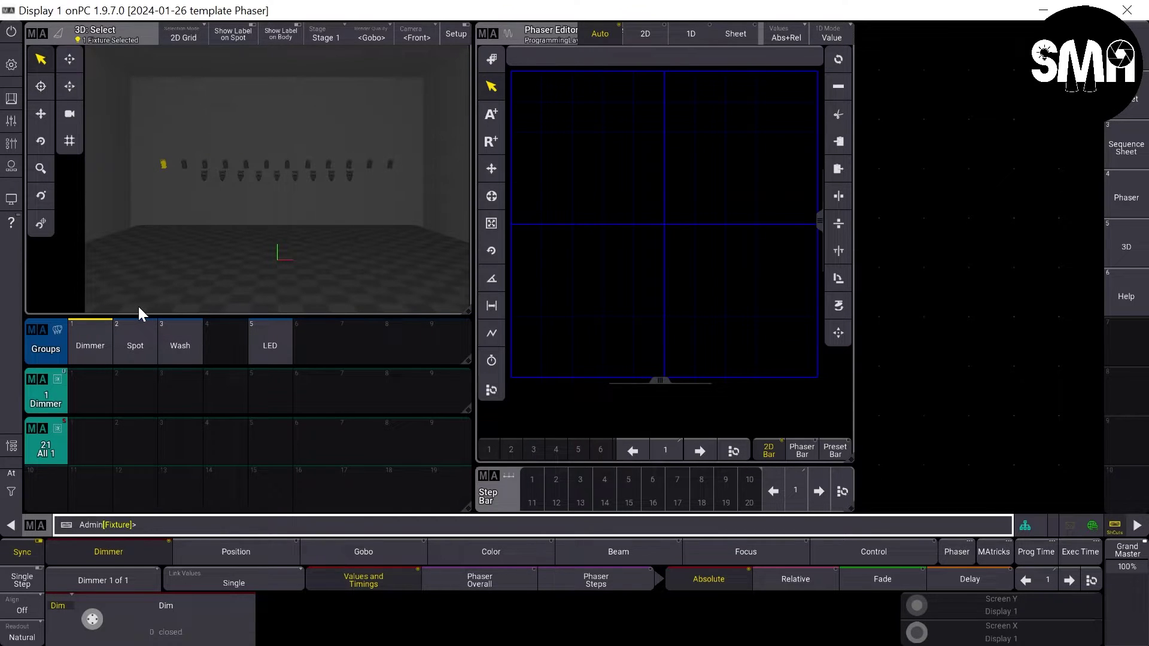
click(132, 618)
click(346, 352)
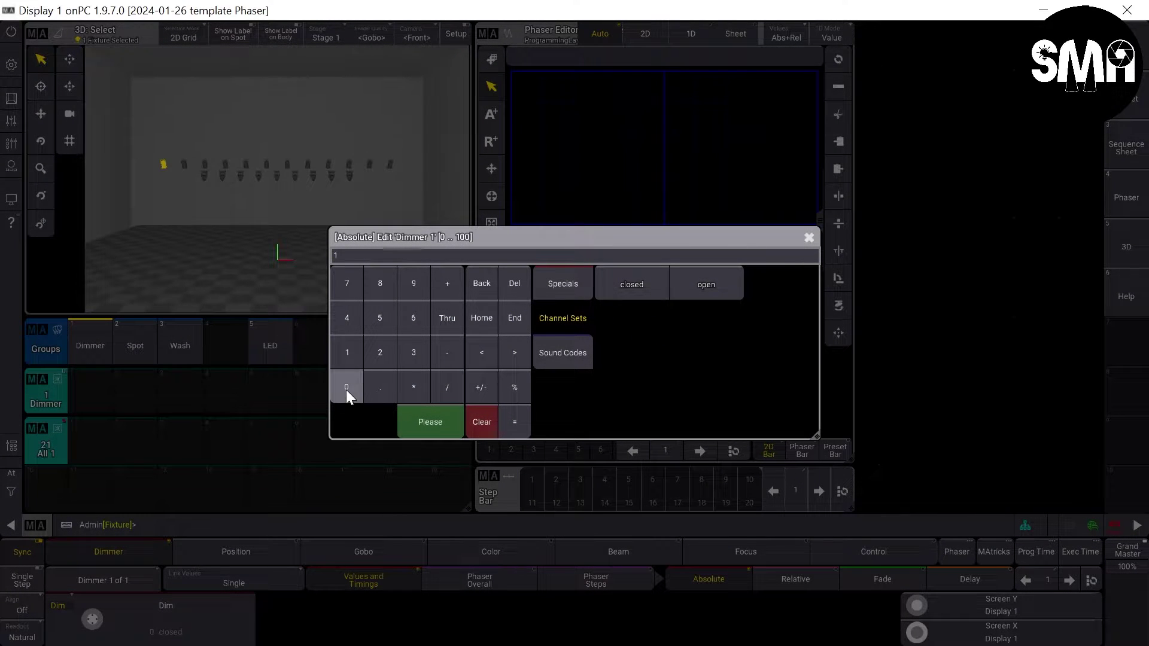
click(346, 386)
click(346, 387)
click(429, 421)
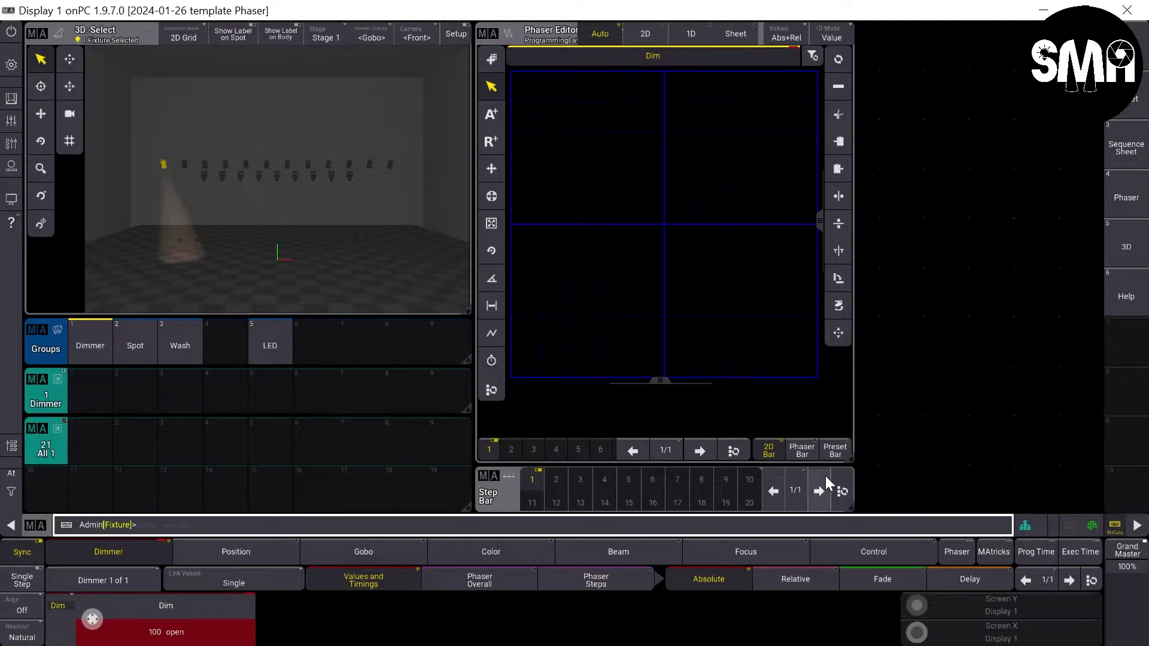
Add phaser step 2 with its dimmer set to 0
click(816, 490)
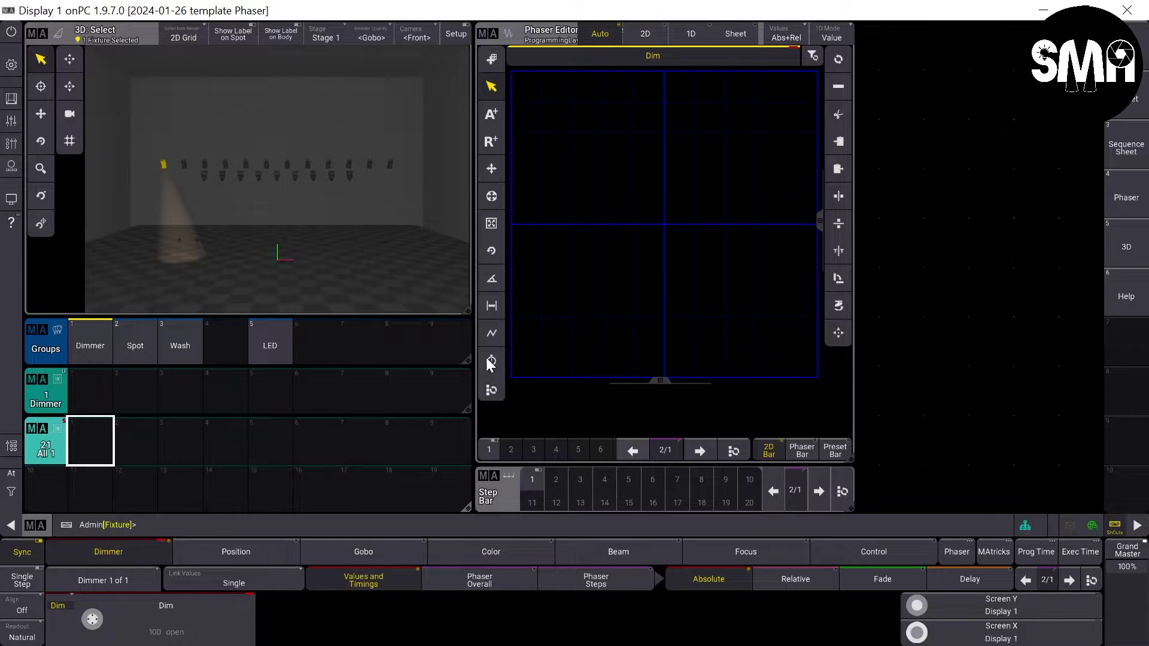
click(166, 620)
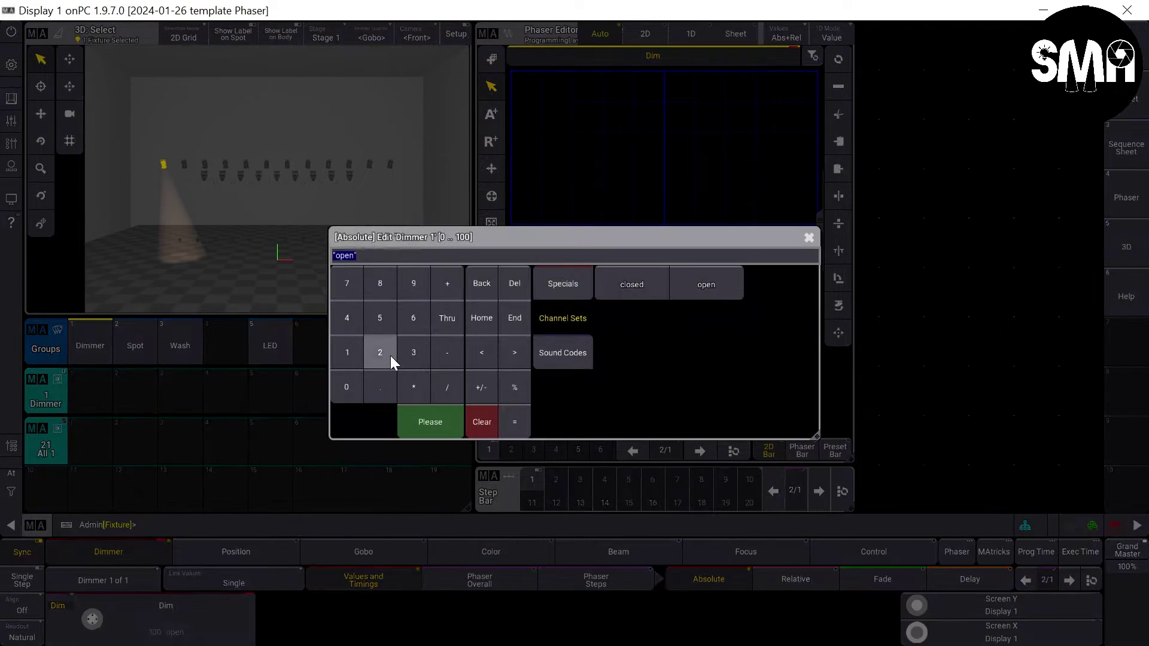
click(347, 387)
click(430, 422)
text(Store)
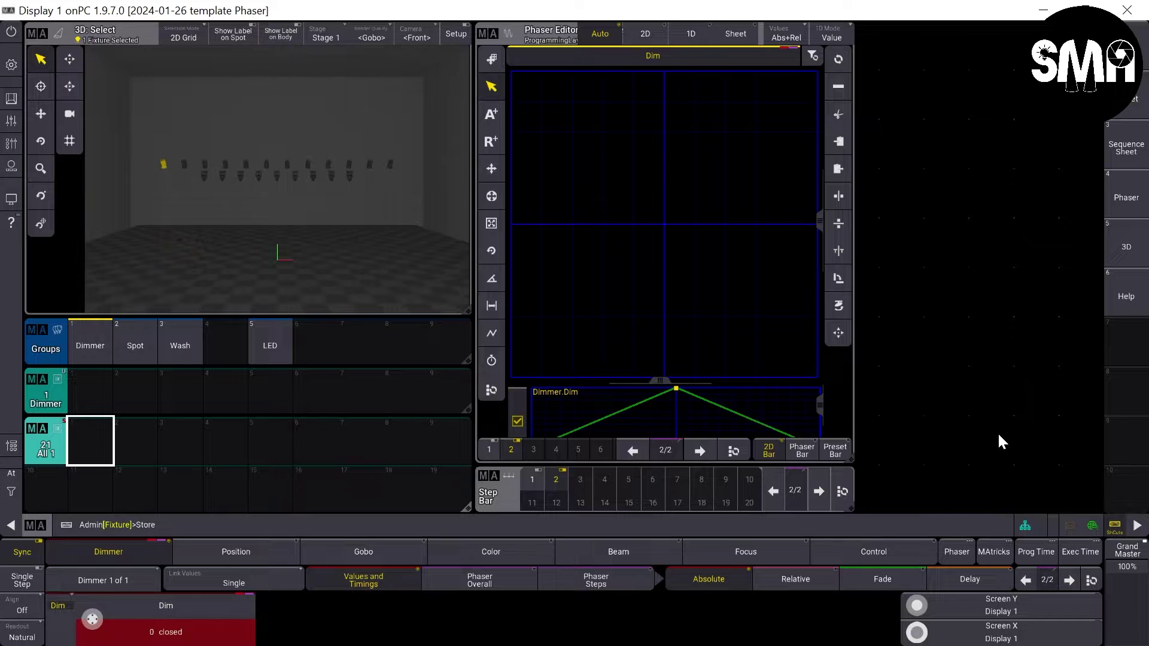
Store the phaser with Preset Mode Universal into All 1 pool slot 1
key(s)
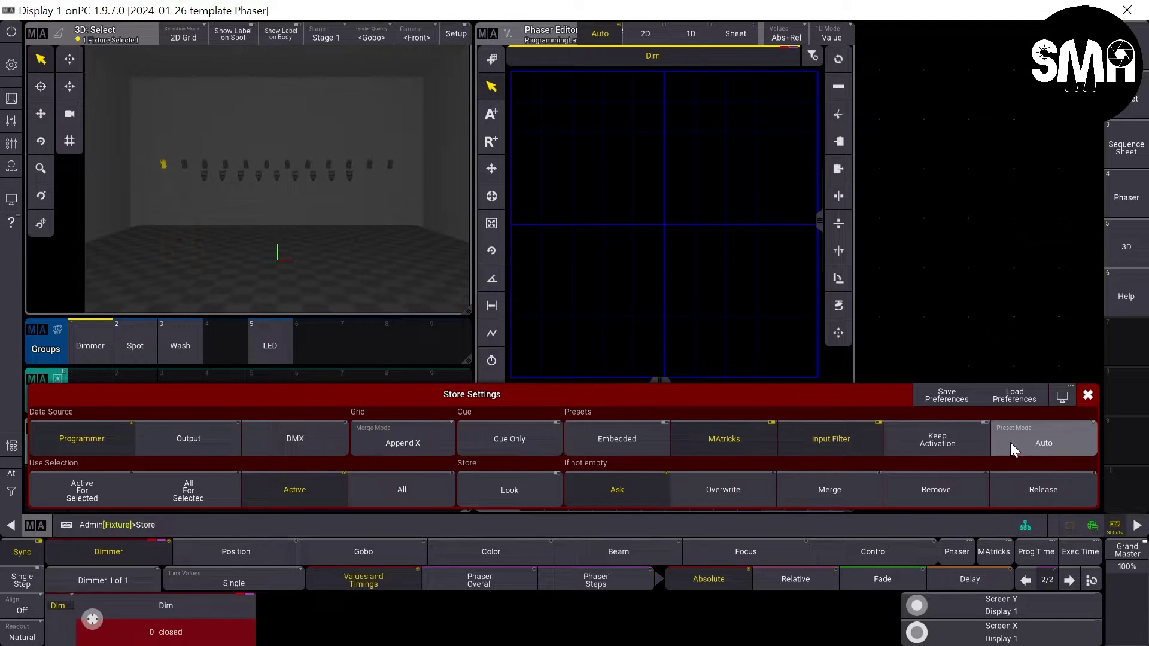
click(1039, 440)
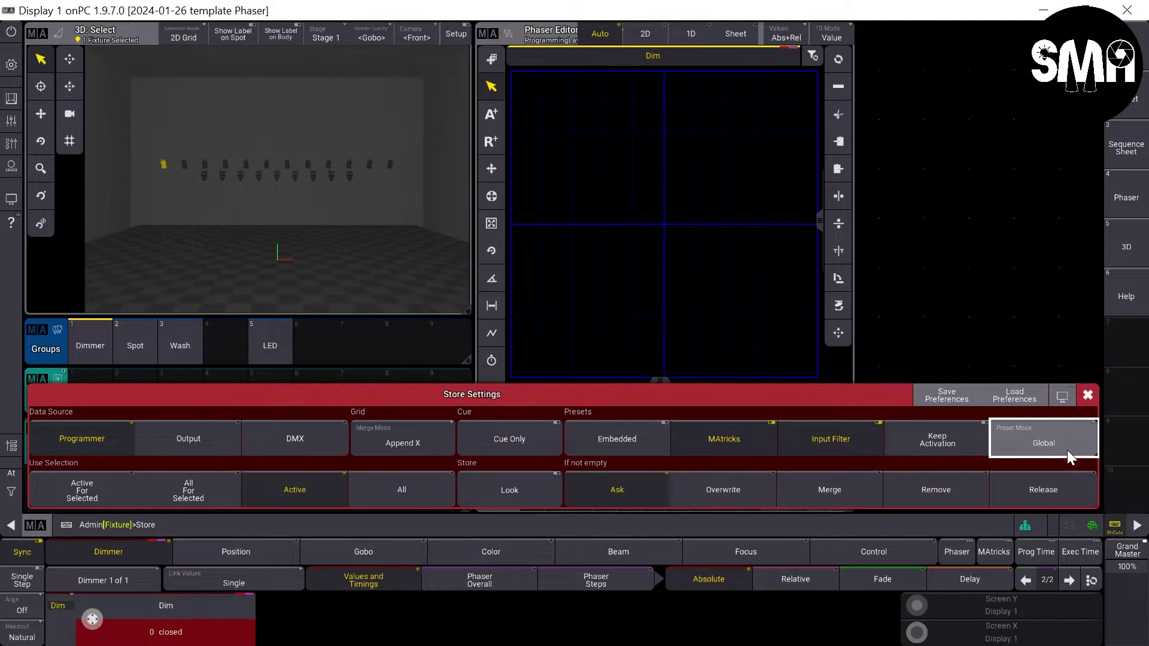
click(1087, 395)
click(79, 443)
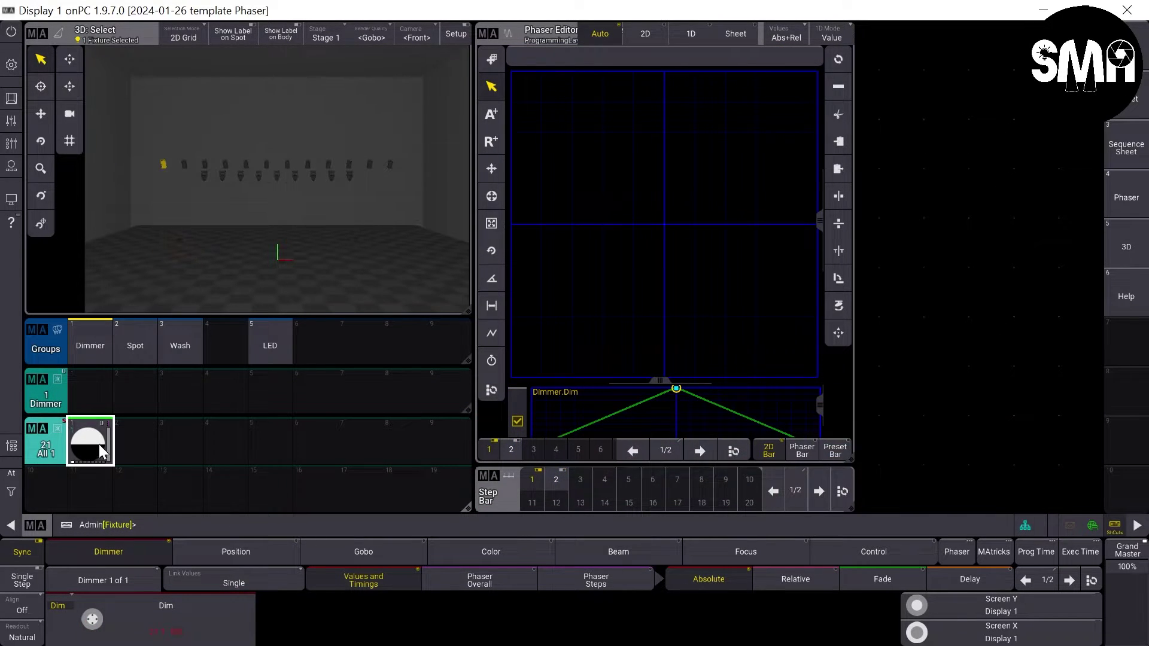
Clear the programmer and label the first All 1 preset 'Dim Linear'
click(97, 441)
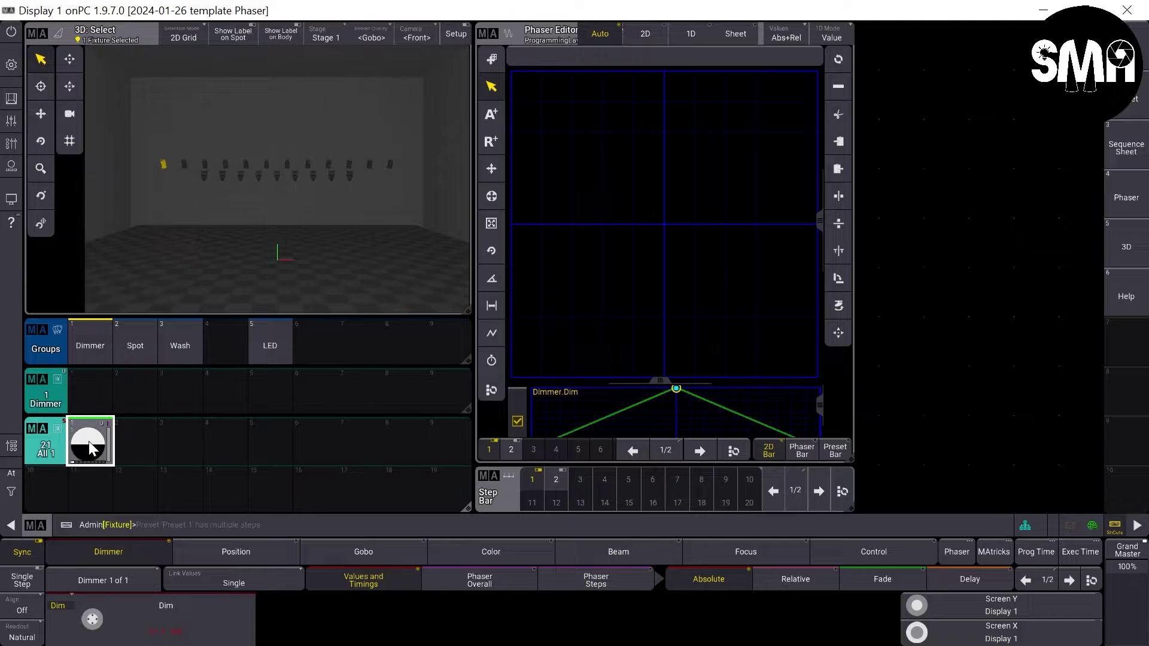
key(ctrl+Delete)
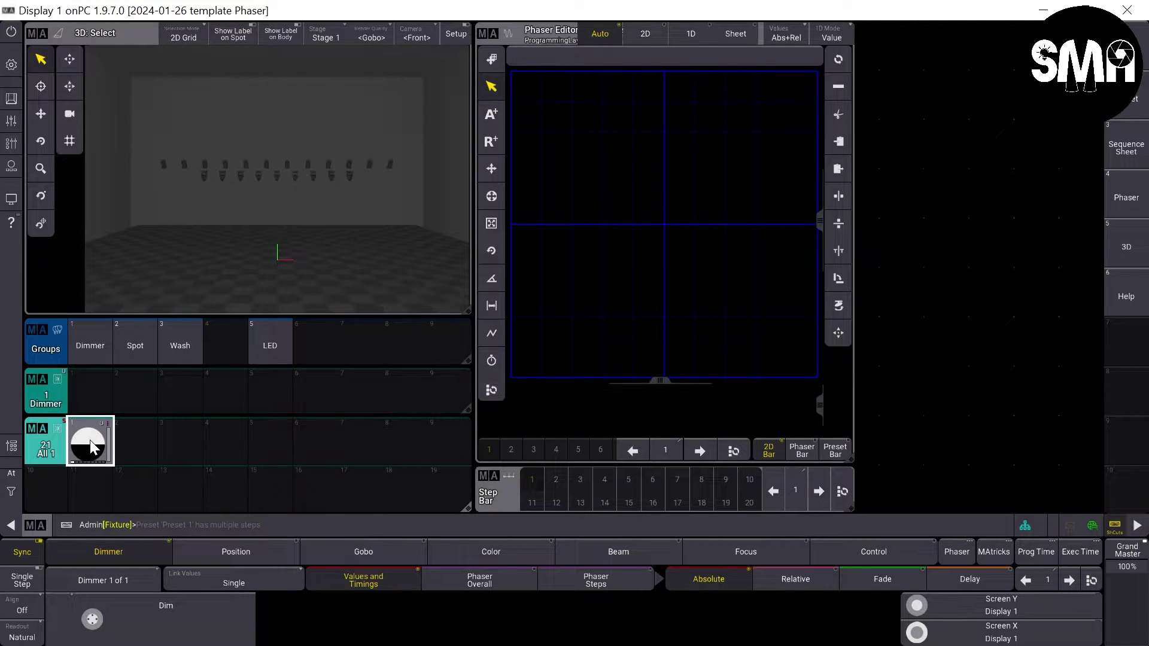
drag(90, 439, 77, 386)
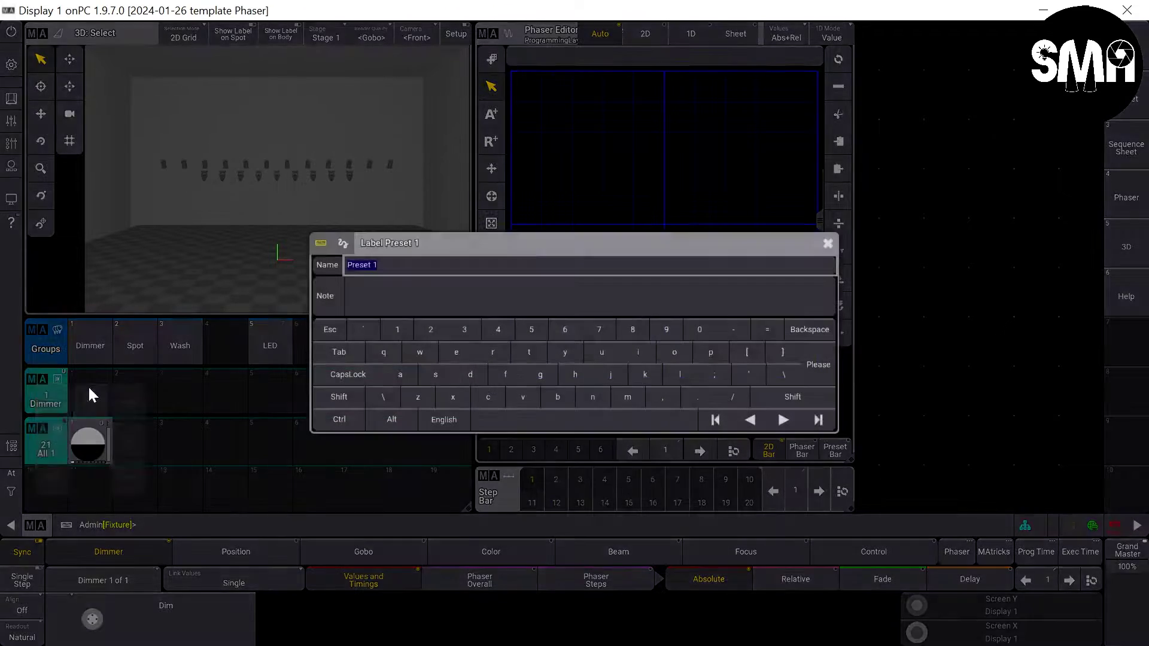
text(S)
key(BackSpace)
text(Dim Lina)
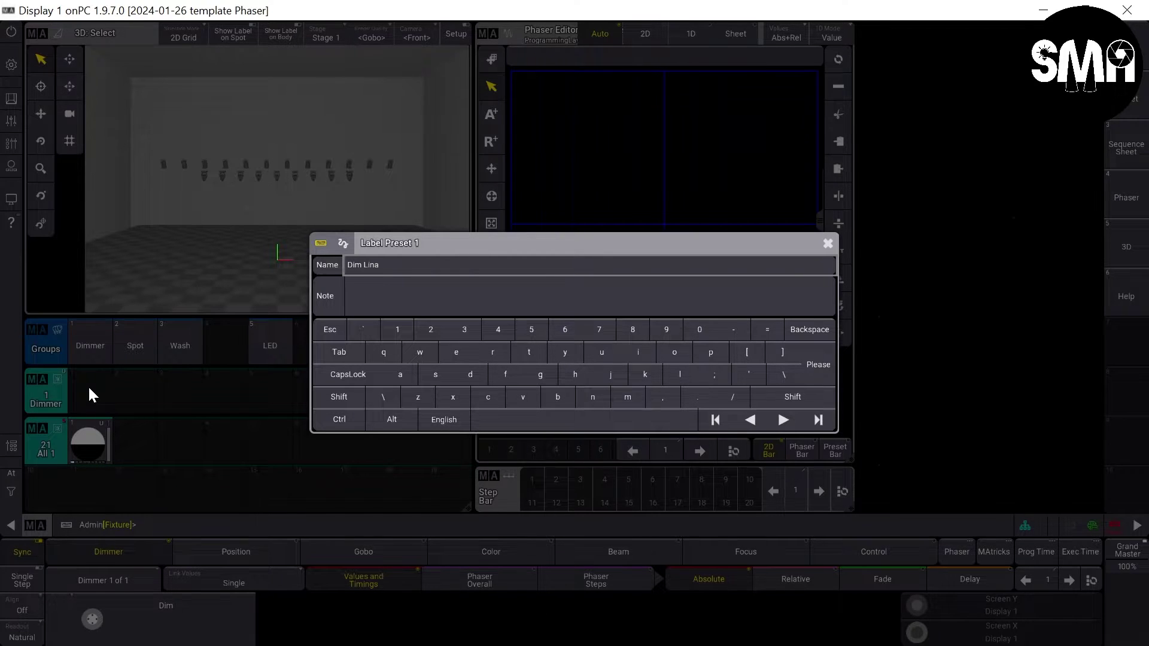
key(BackSpace)
text(ear)
key(Return)
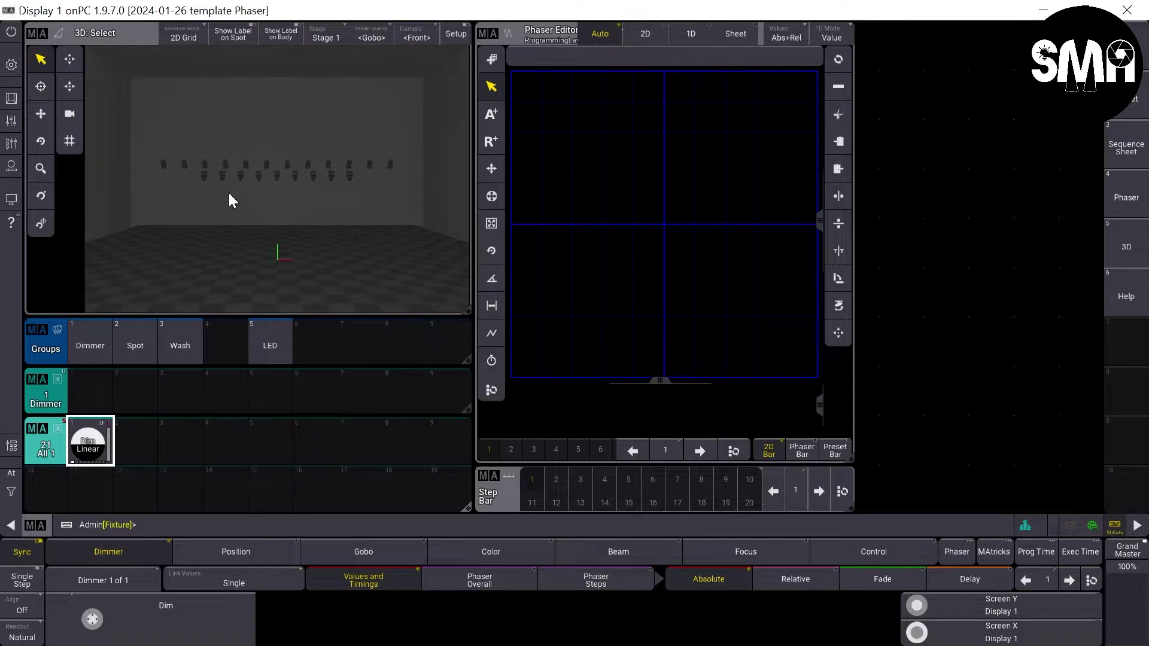
click(86, 451)
click(89, 344)
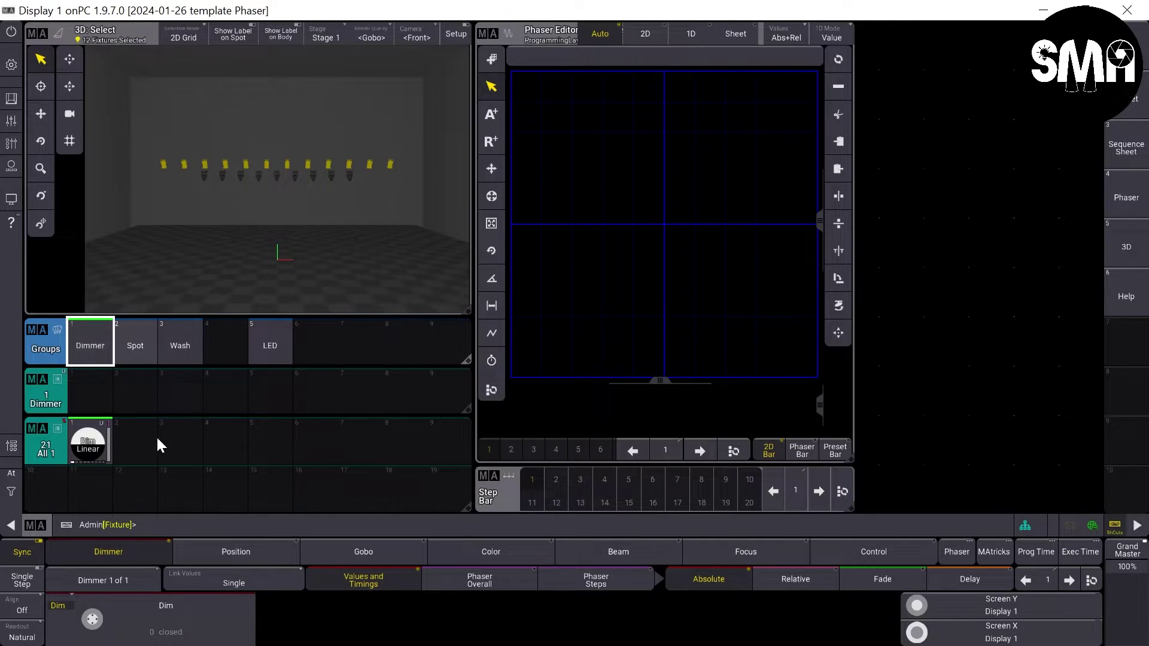
click(90, 442)
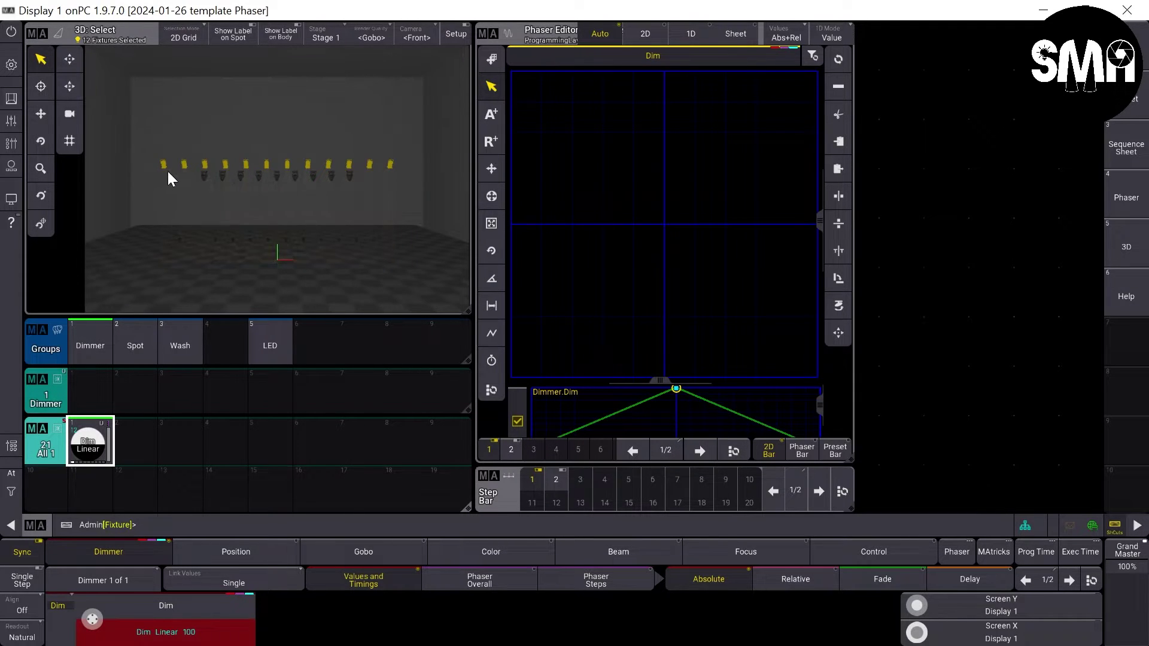
click(43, 225)
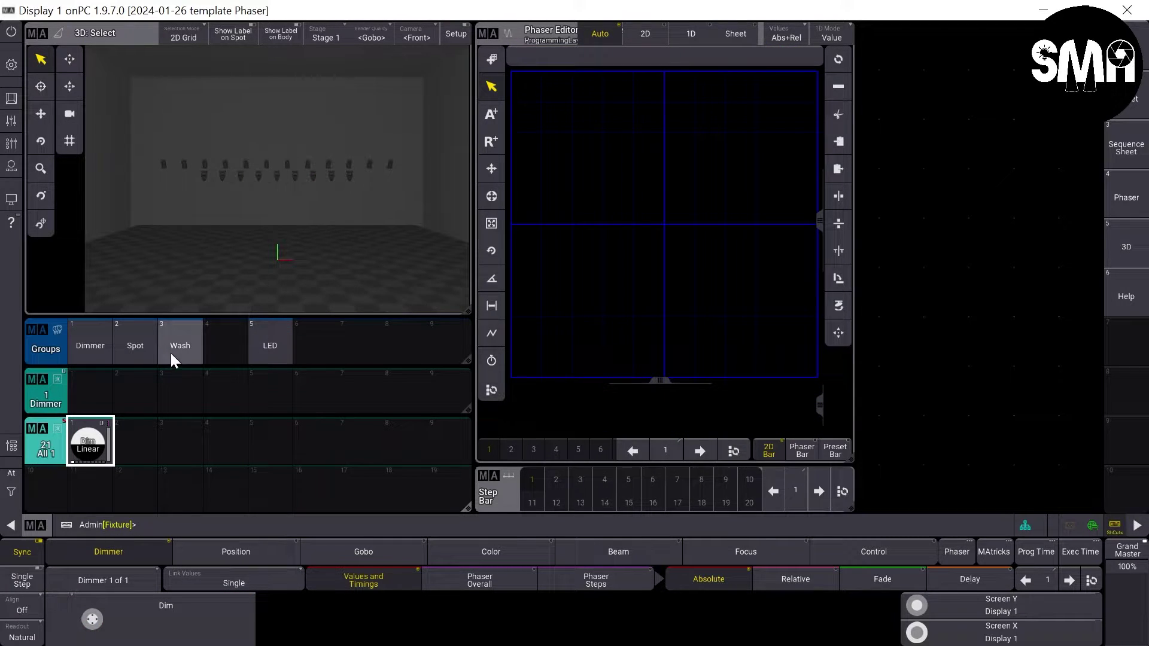
click(135, 345)
click(90, 443)
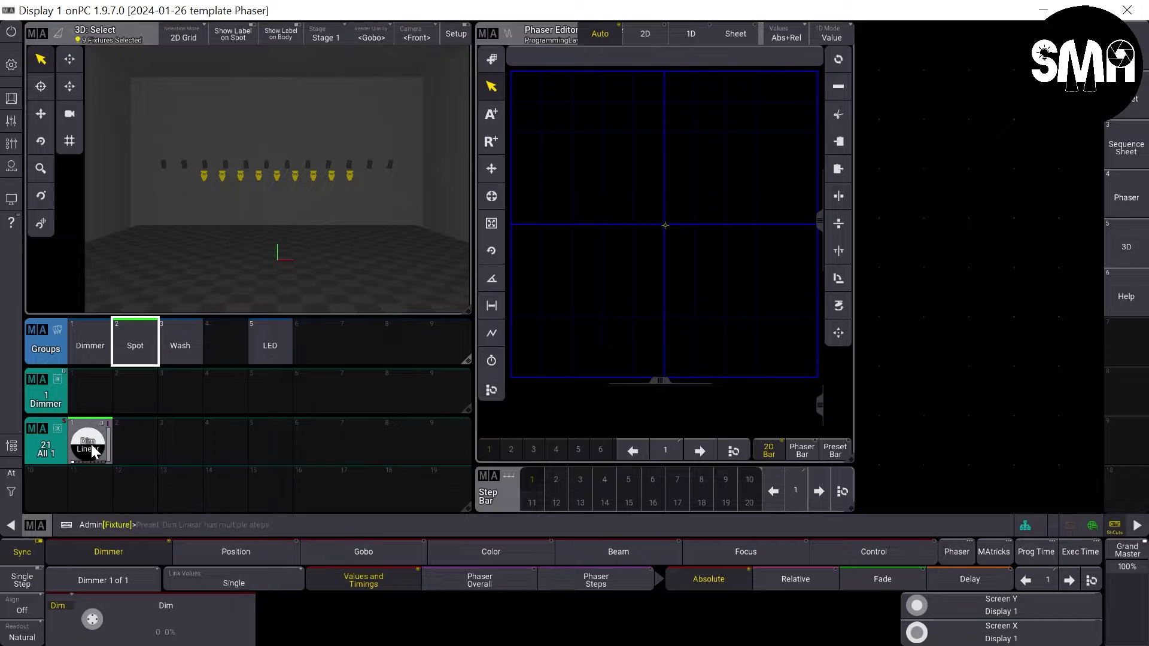
click(93, 443)
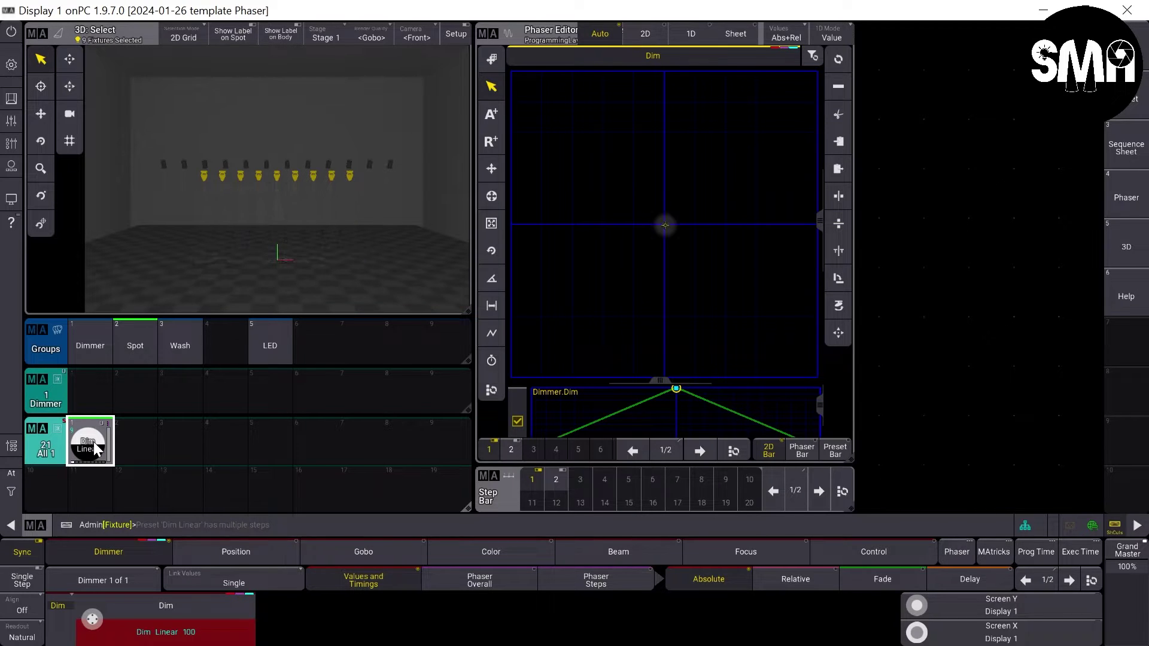
key(Escape)
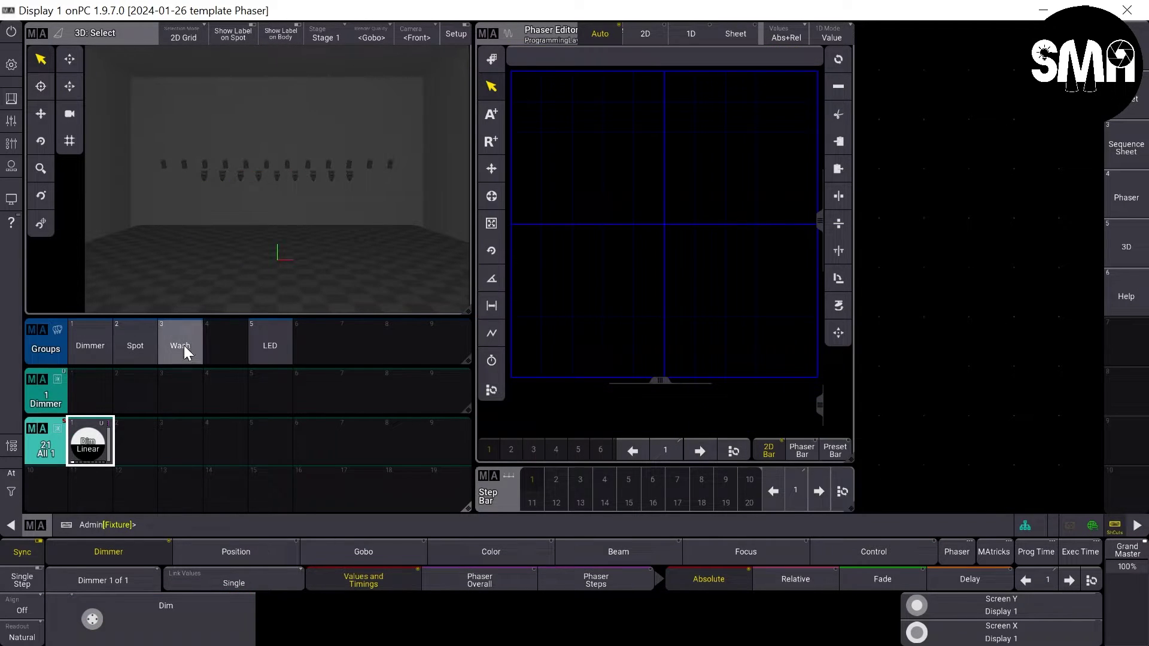
click(179, 344)
click(90, 440)
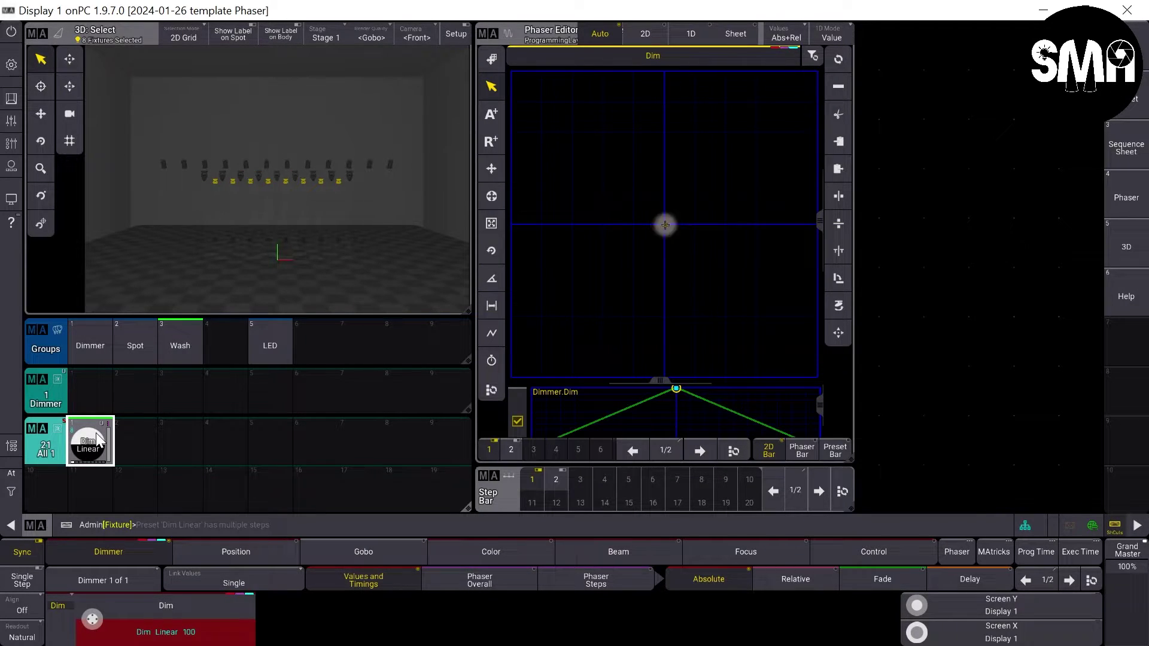
key(Escape)
click(269, 345)
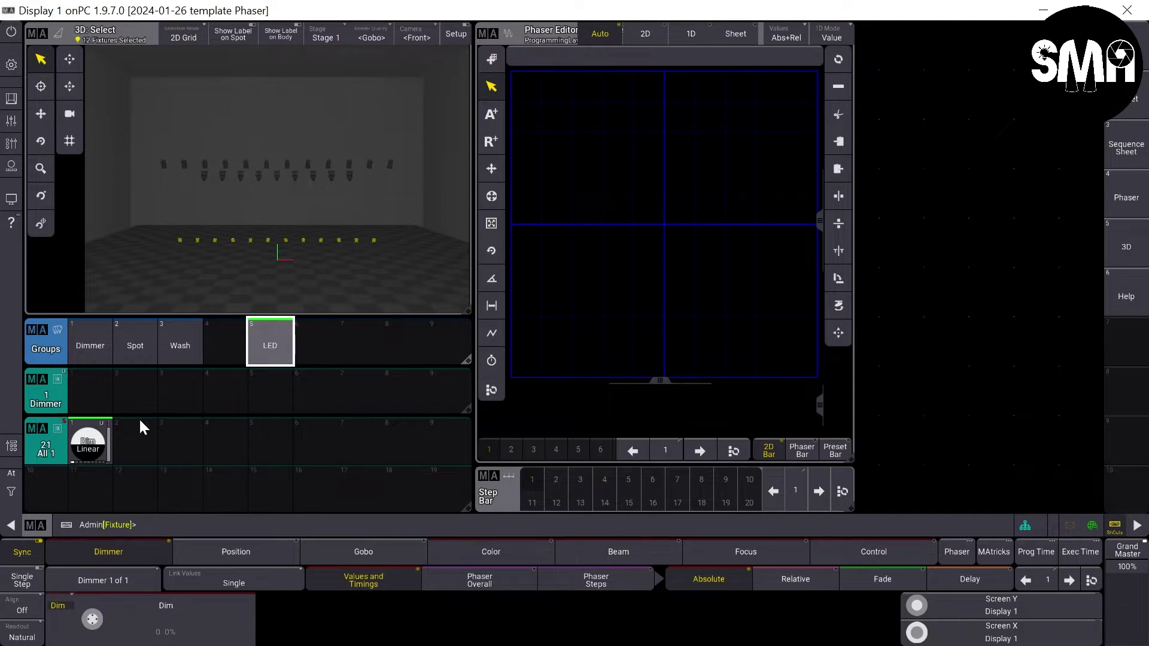
click(95, 438)
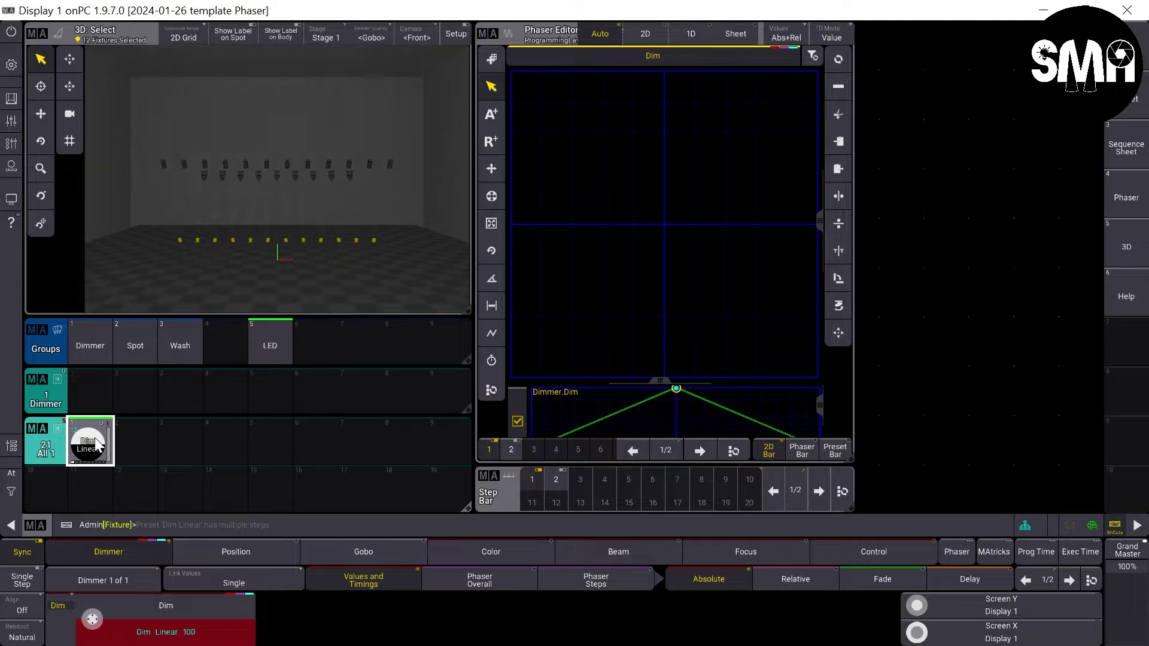
key(Escape)
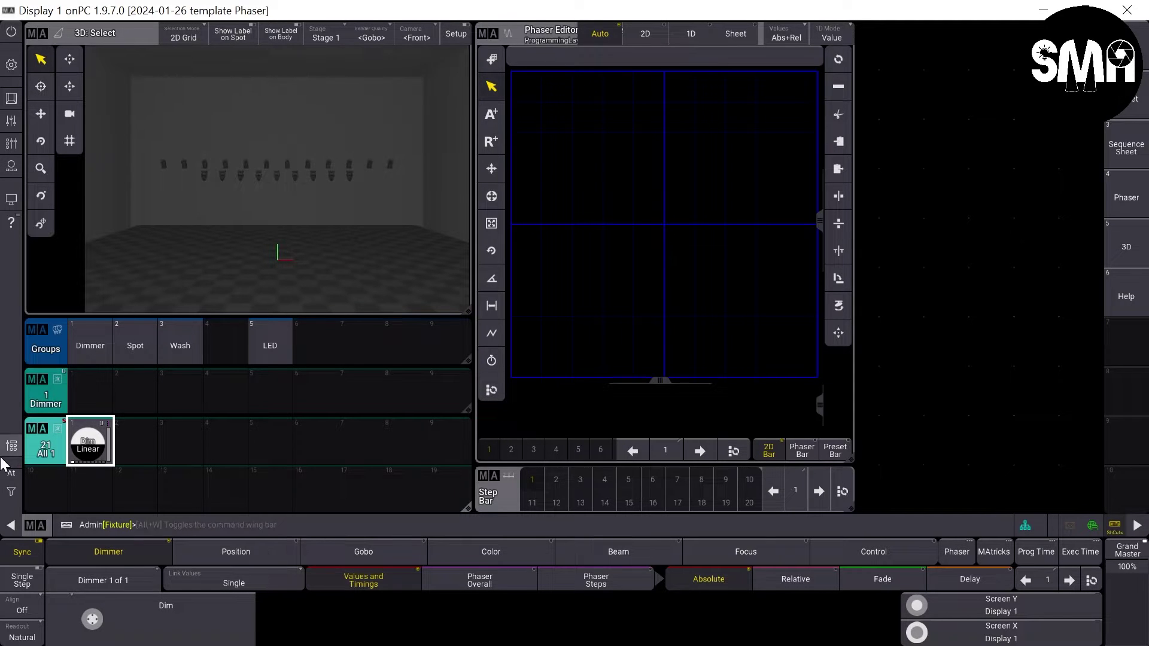
click(77, 449)
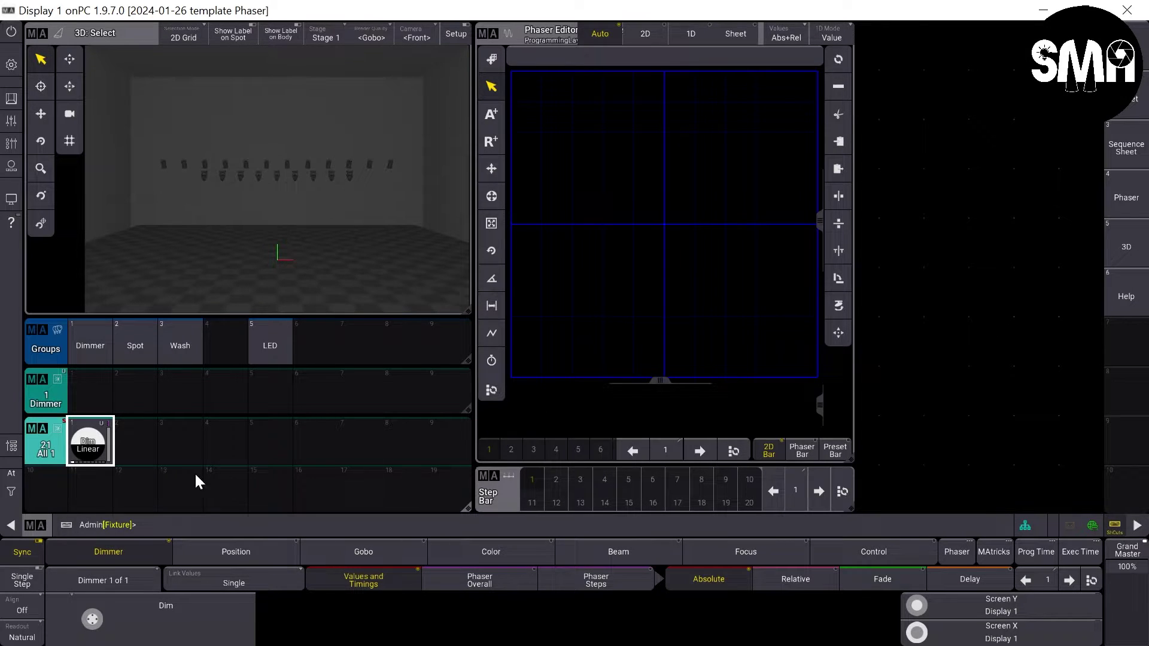
click(76, 443)
Select fixture 1 and build a two-step dimmer phaser: 100, then 0
key(Return)
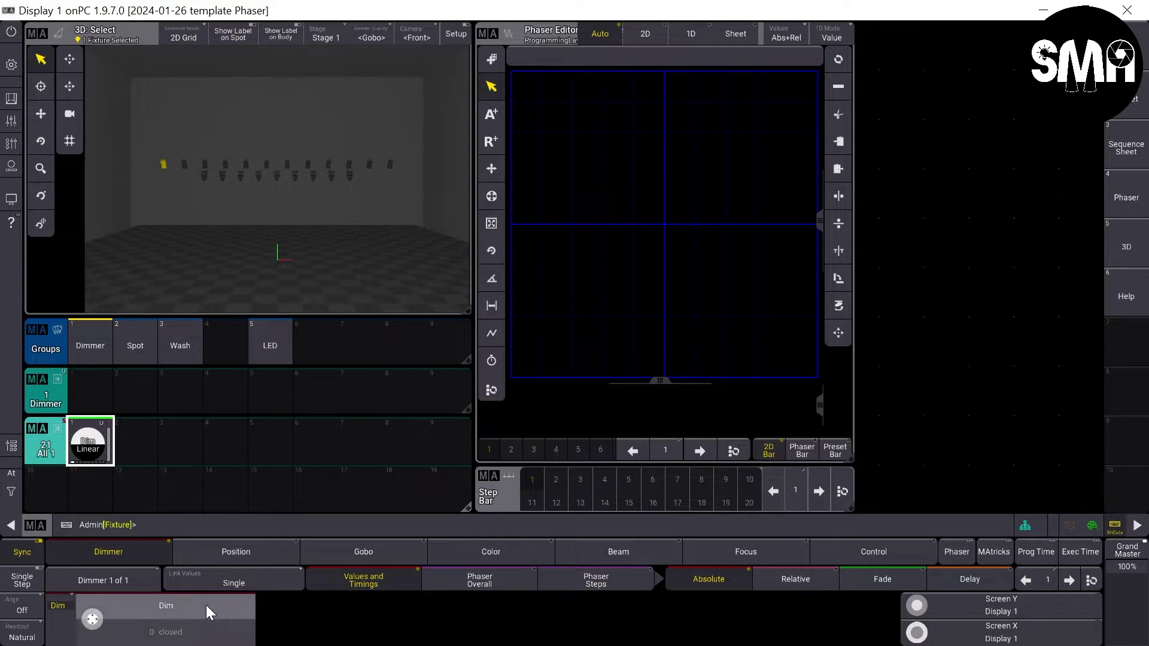
click(165, 605)
click(346, 352)
click(345, 387)
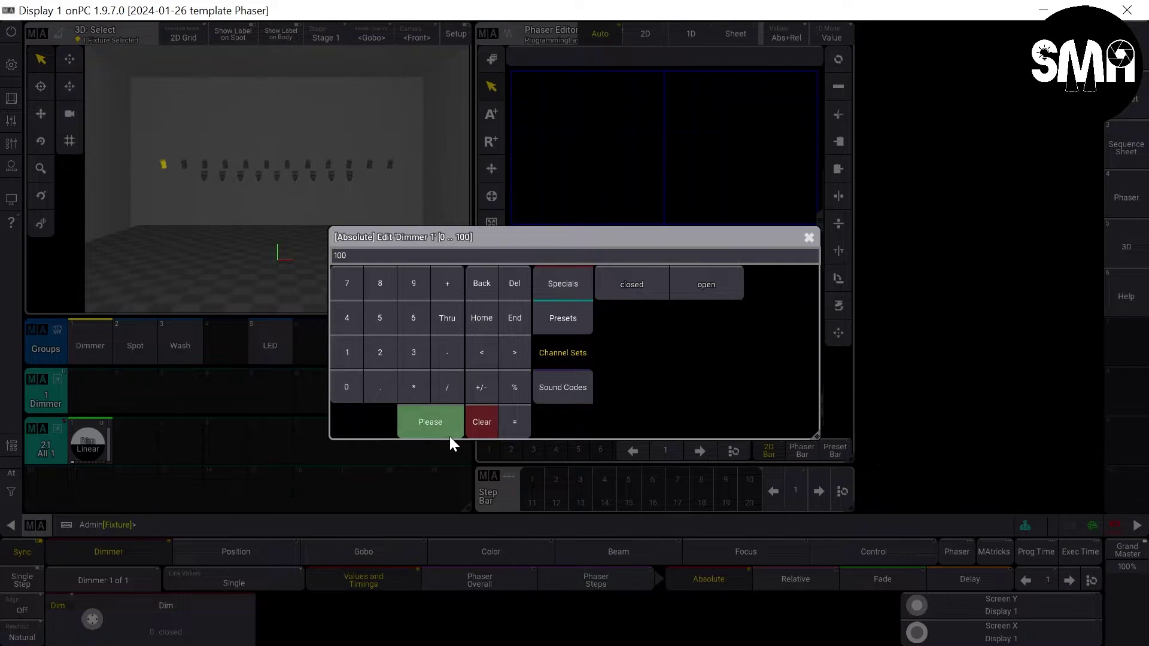
click(430, 421)
click(823, 490)
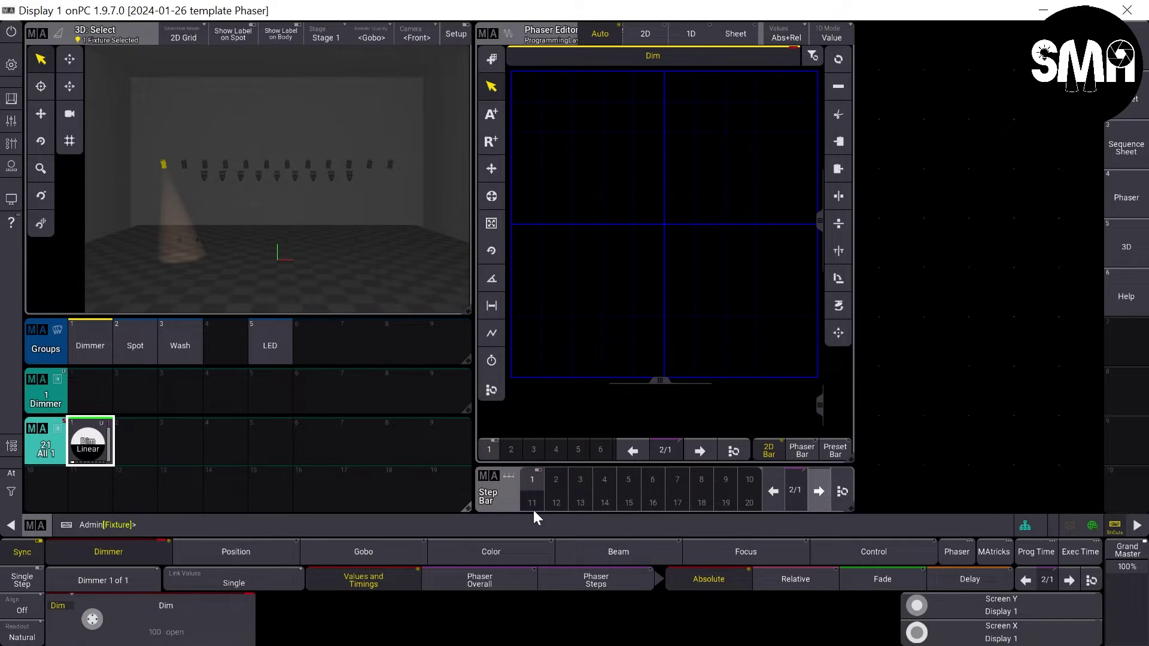
click(165, 605)
click(345, 387)
click(430, 422)
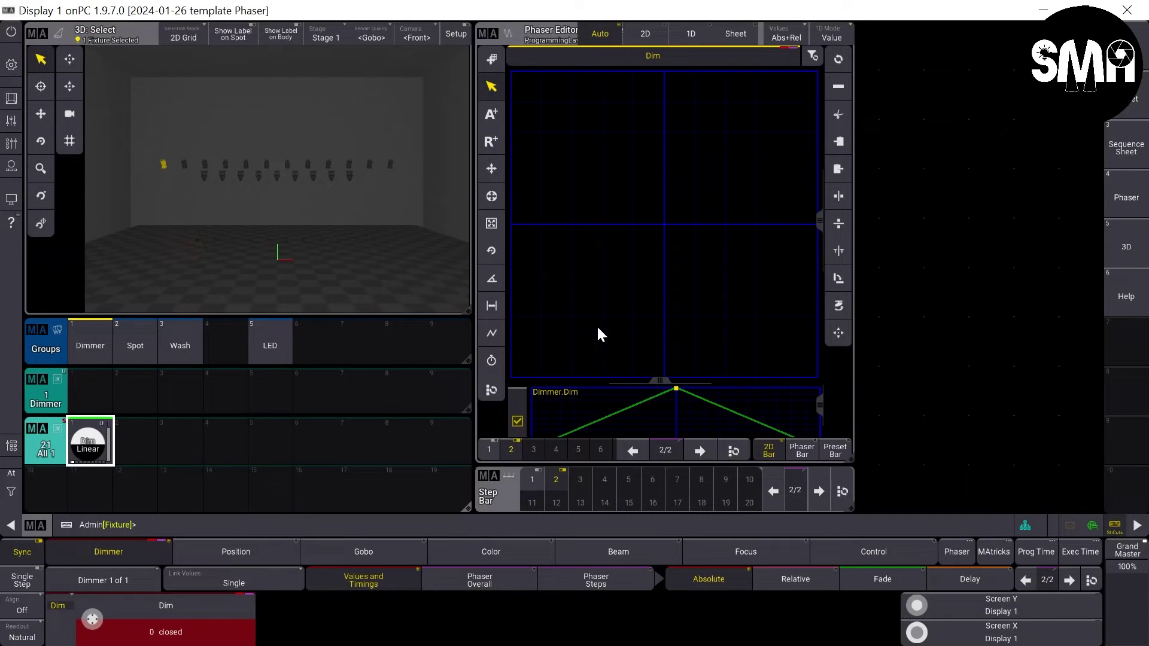
Change the dimmer phaser's form to a sine curve
click(491, 279)
click(495, 343)
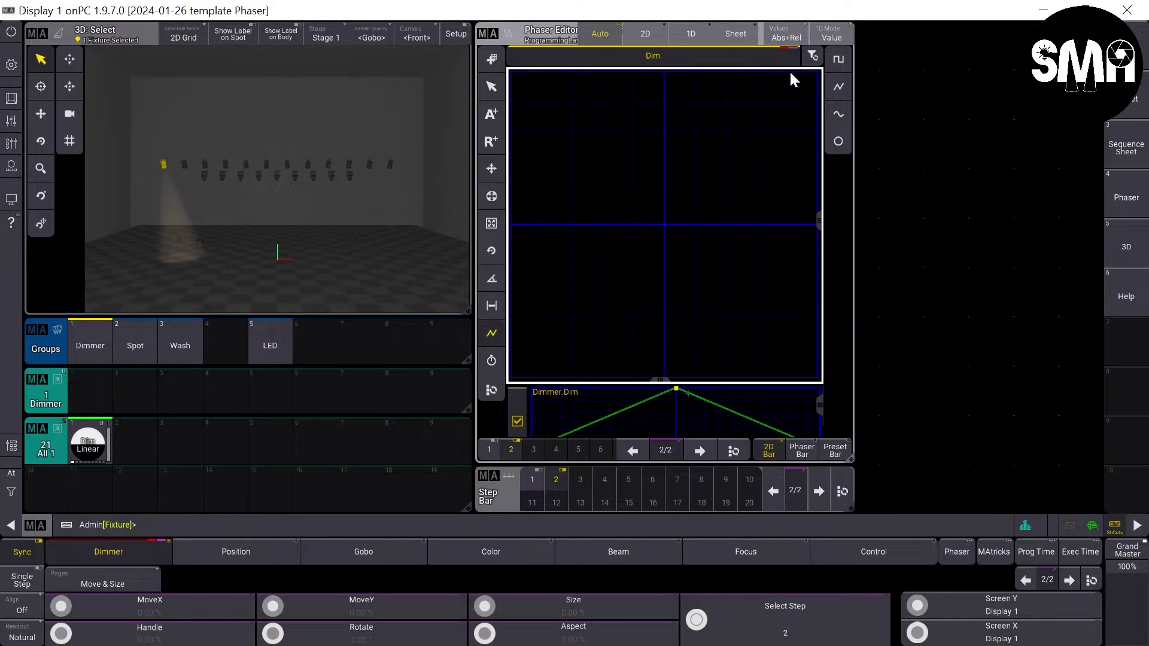
click(838, 114)
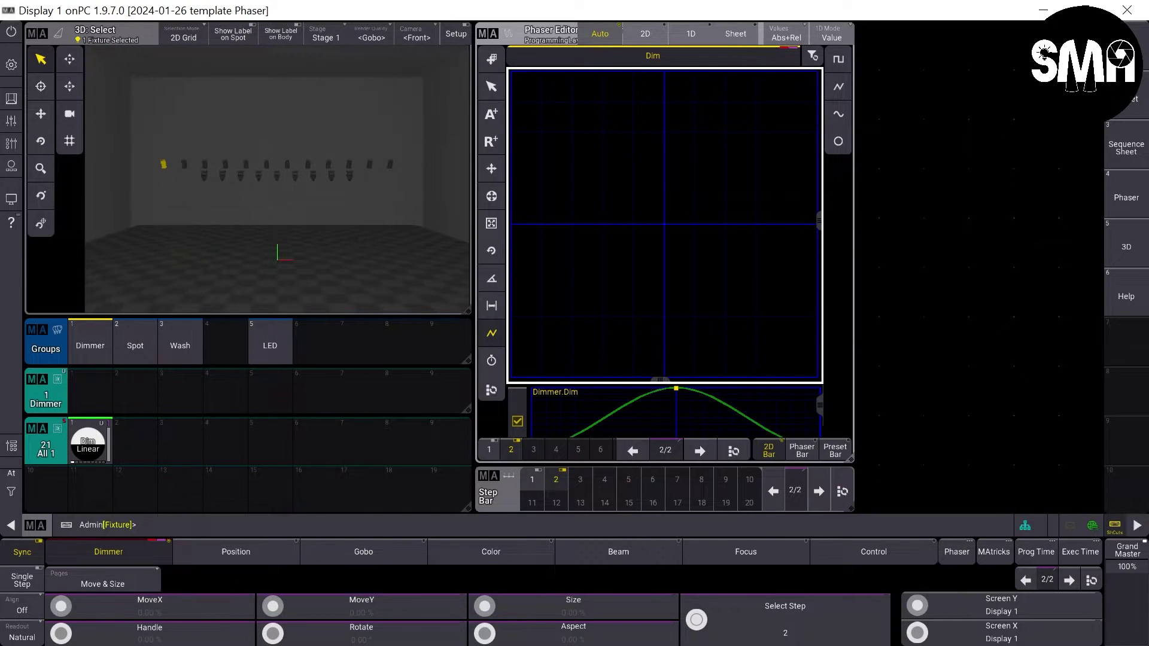
text(Store)
Start storing and set Preset Mode to Universal in Store Settings
key(Return)
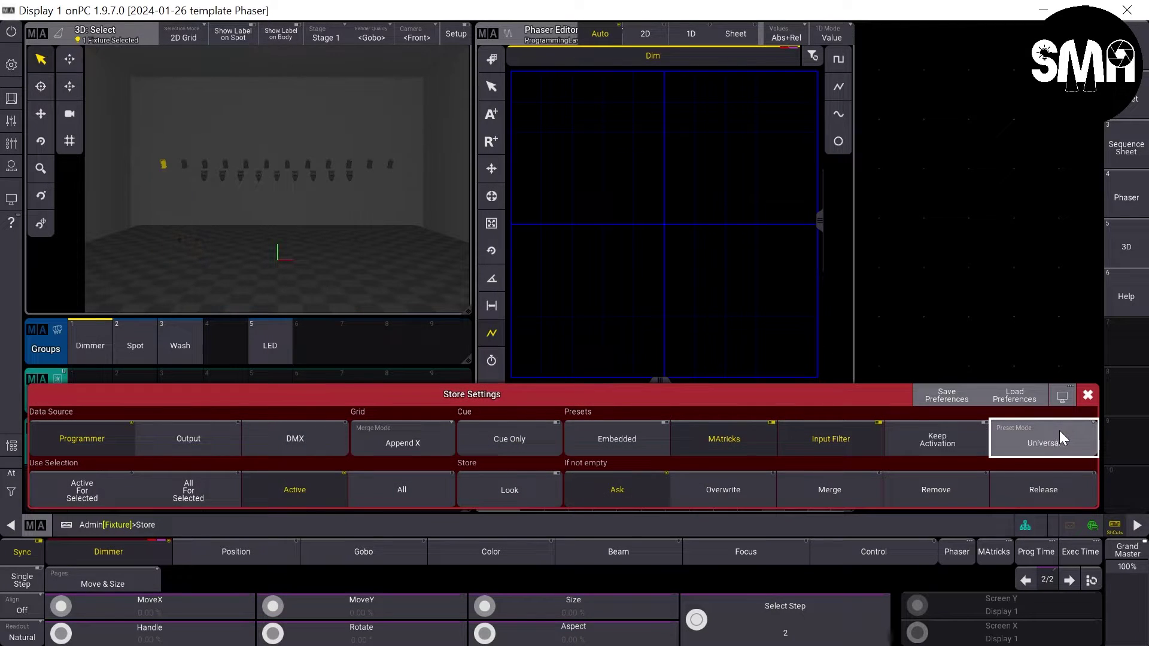
click(1049, 440)
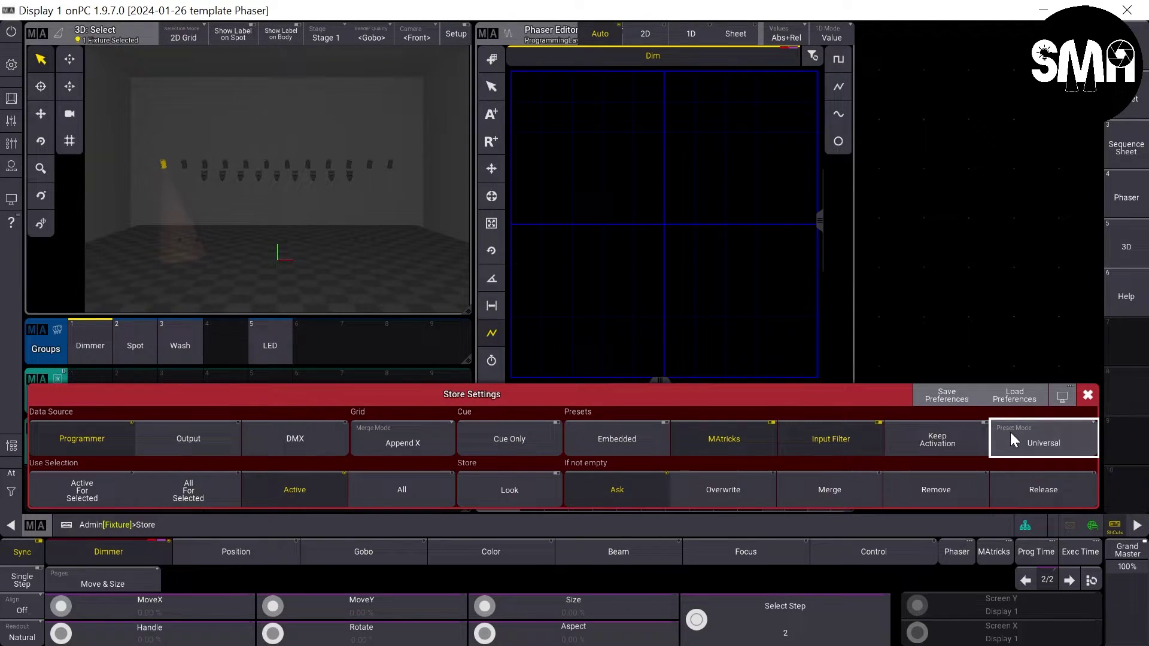
click(1087, 395)
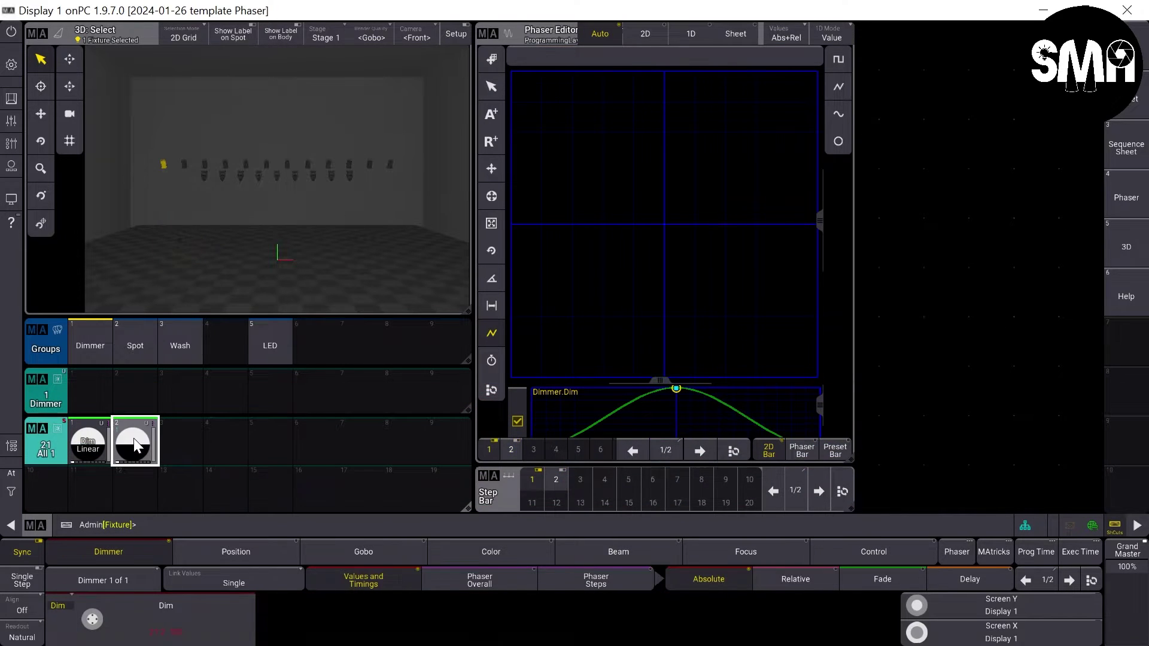
Store the sine phaser in slot 2, then set a new step-one dimmer to 100
click(133, 439)
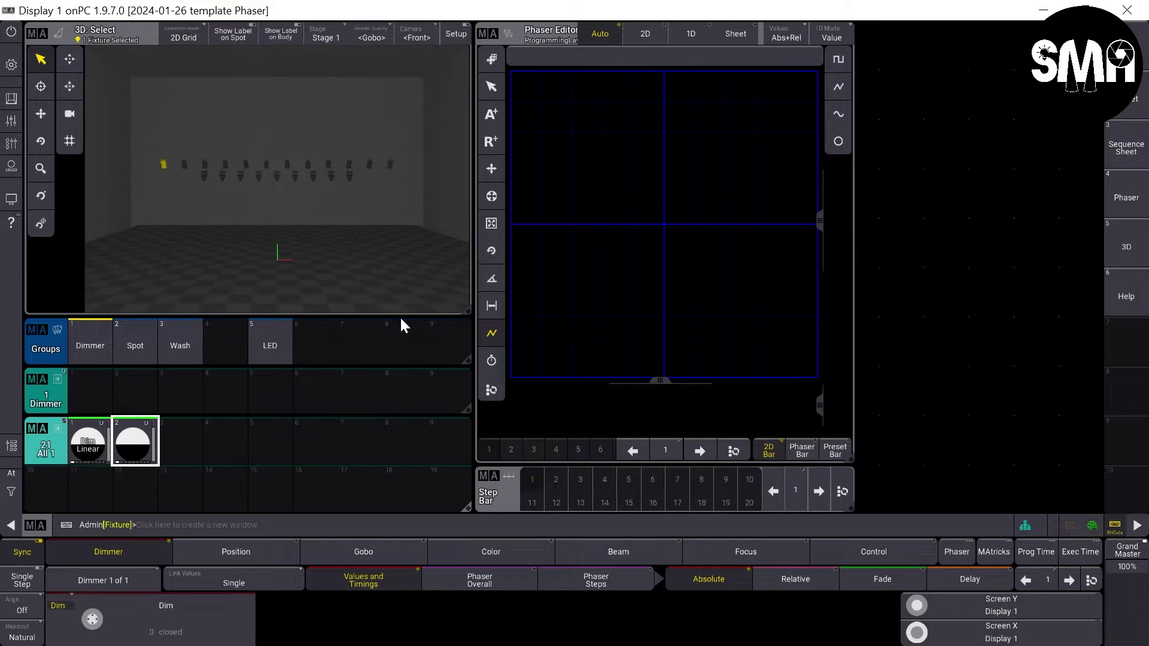
click(176, 636)
click(177, 636)
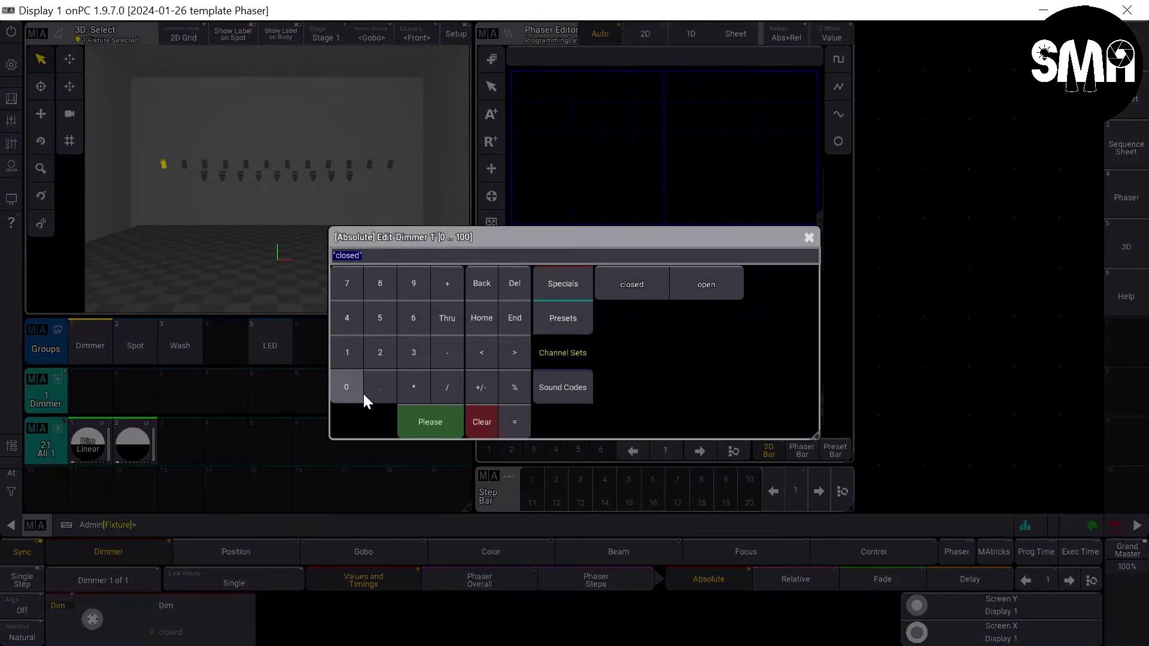
click(347, 351)
click(346, 388)
click(347, 387)
click(430, 422)
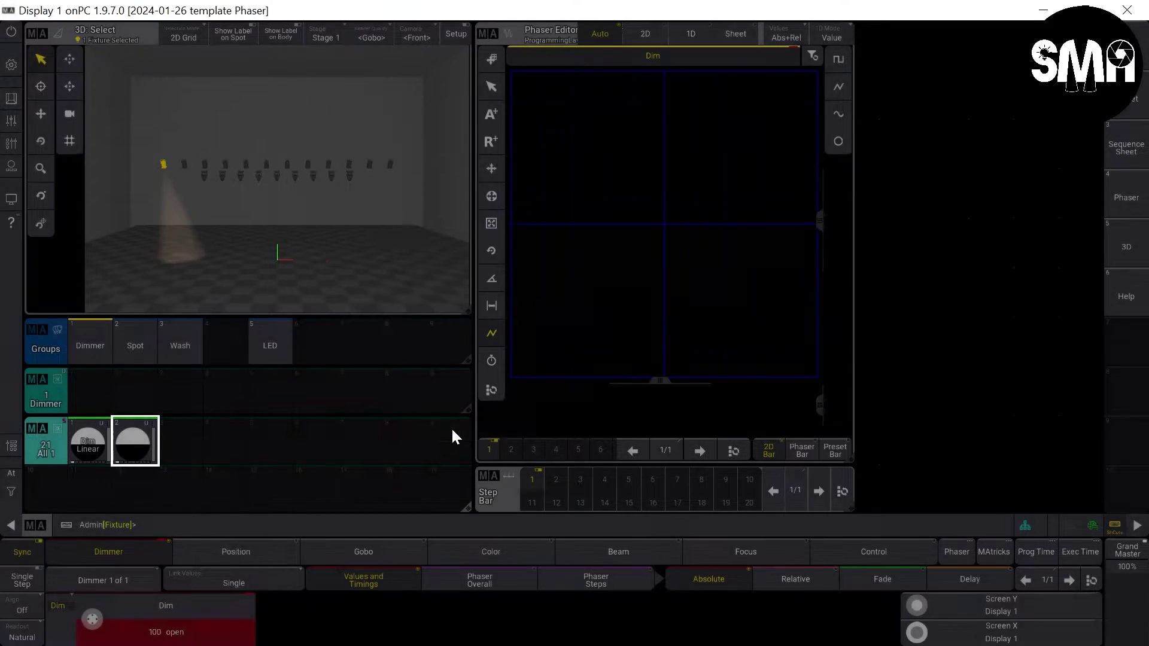
Add step 2 with dimmer 0 and give the phaser the square form
click(815, 490)
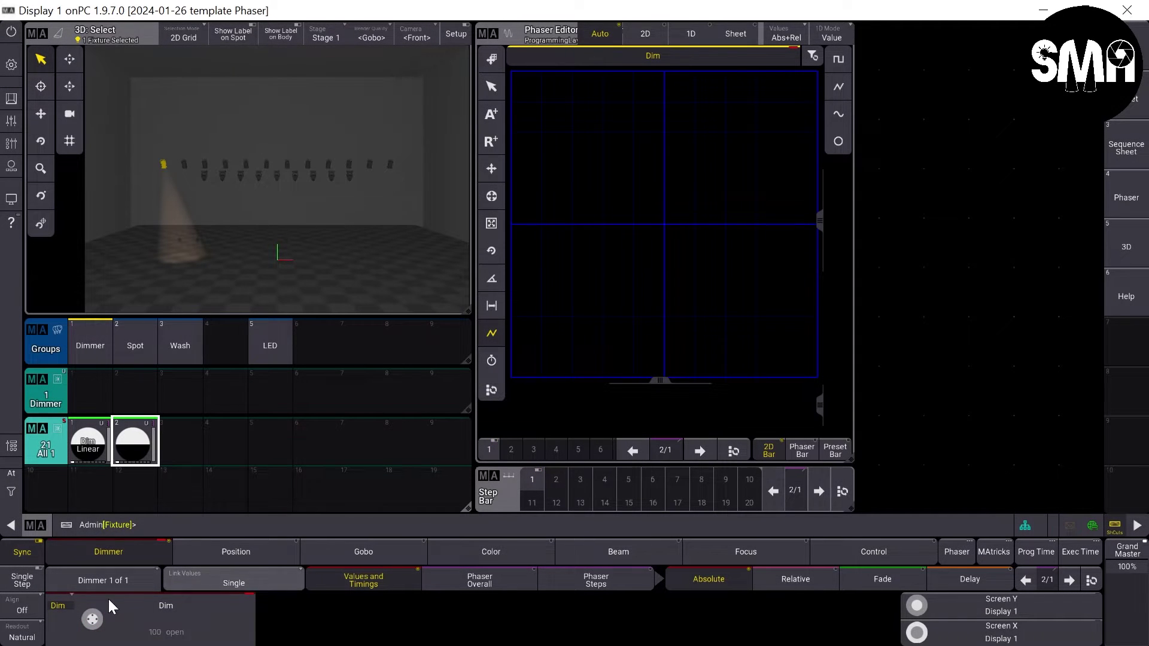
click(176, 631)
click(346, 386)
click(430, 422)
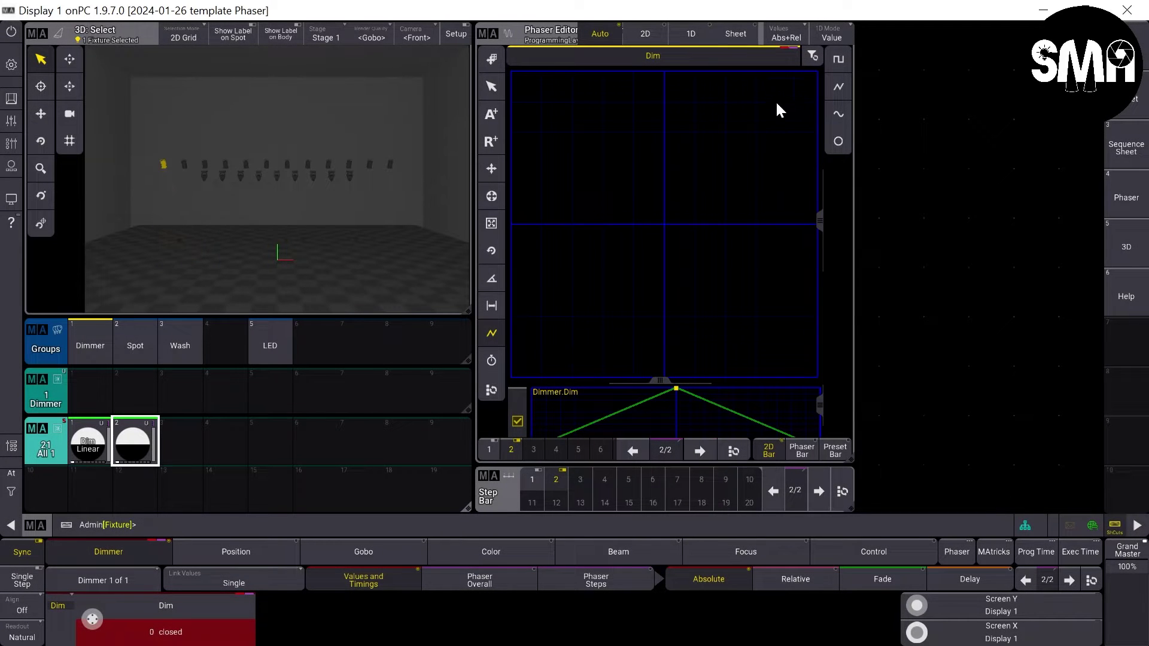
click(838, 59)
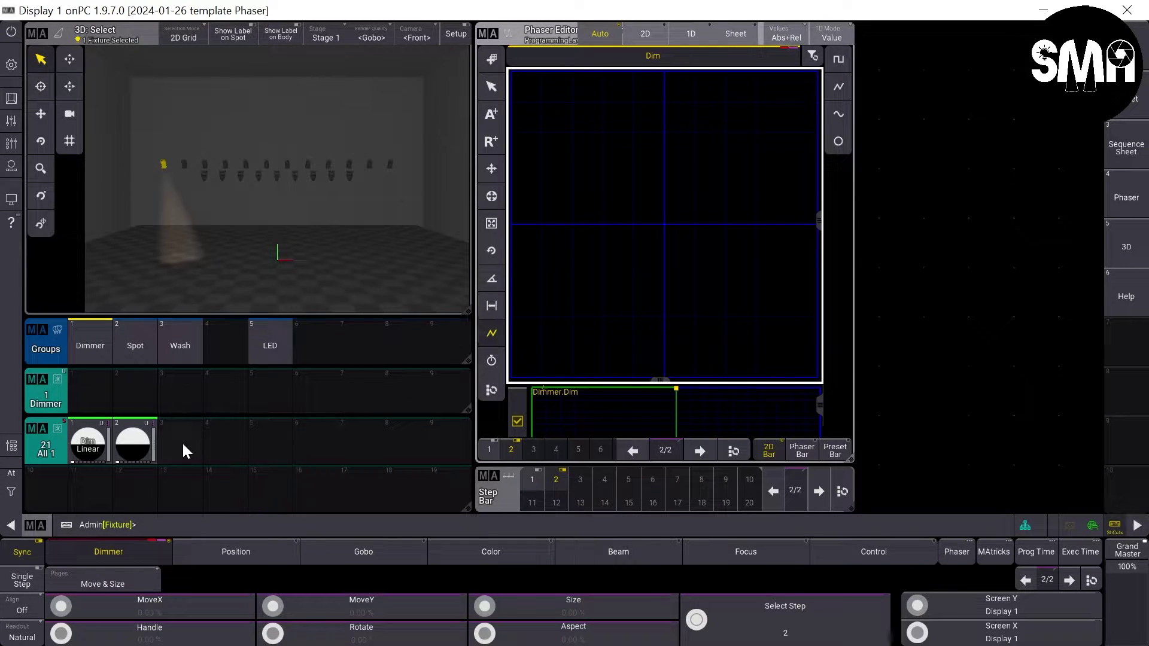
Store the square phaser as a Universal preset in slot 3, then clear the programmer
key(s)
text(Store)
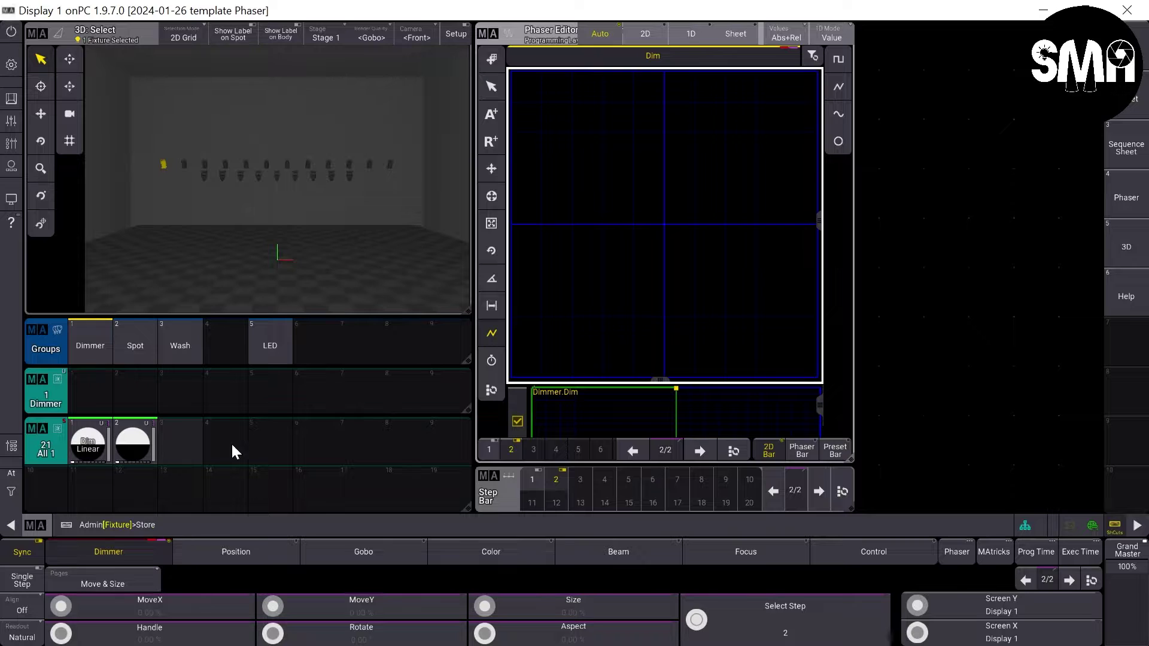
click(1047, 444)
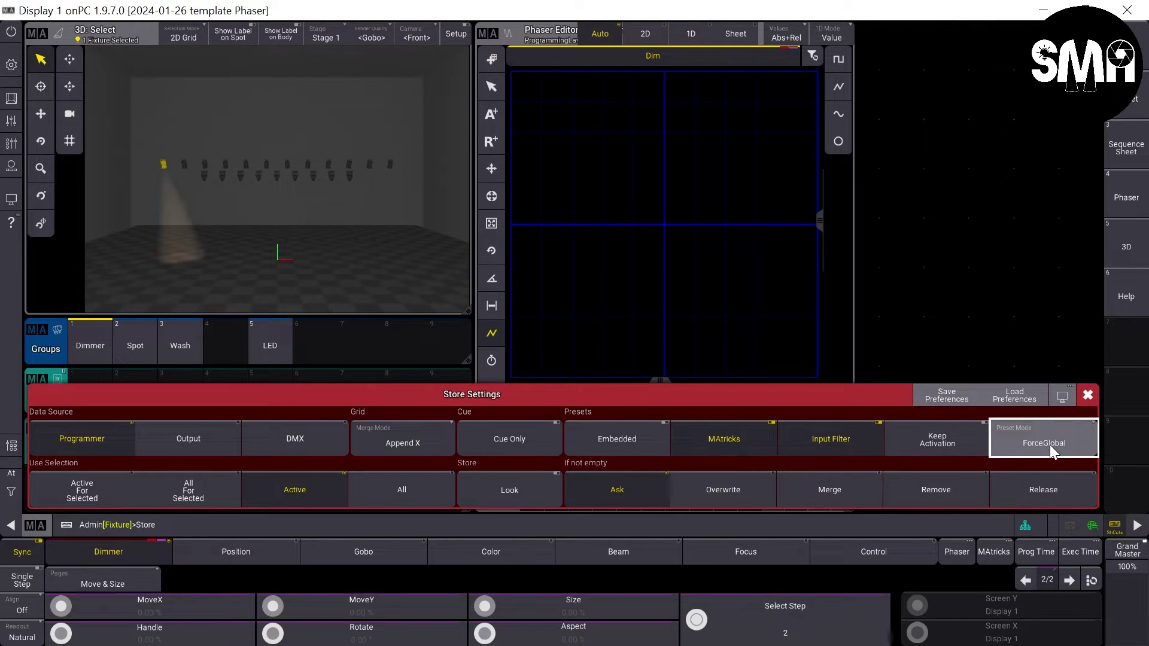
click(1087, 396)
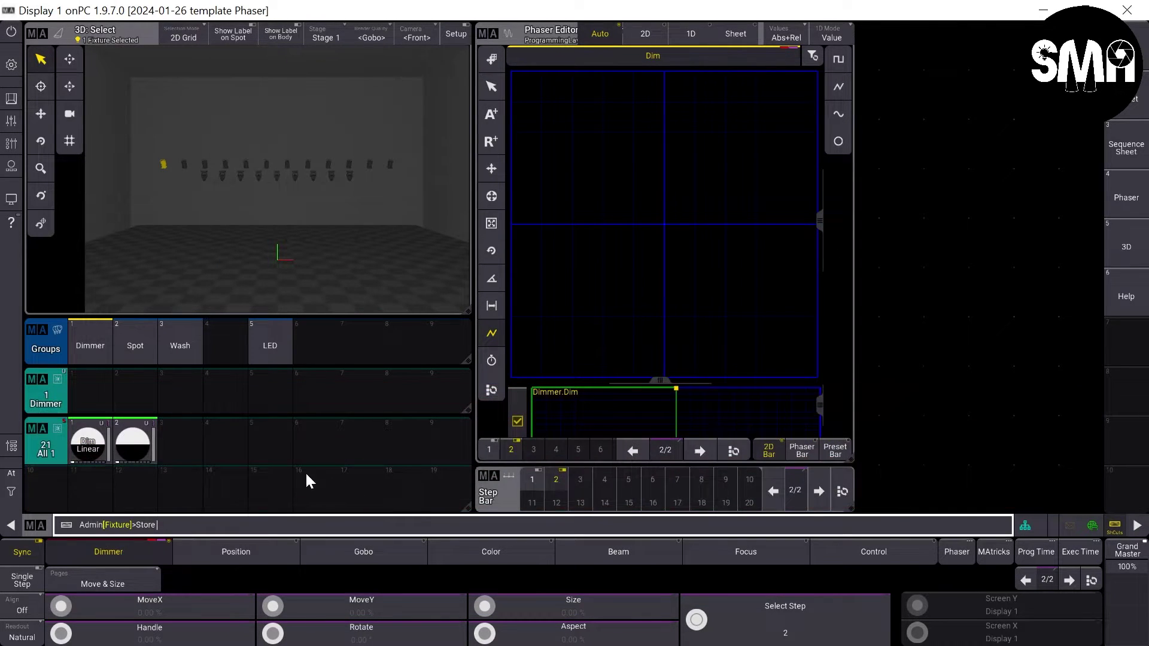
click(182, 433)
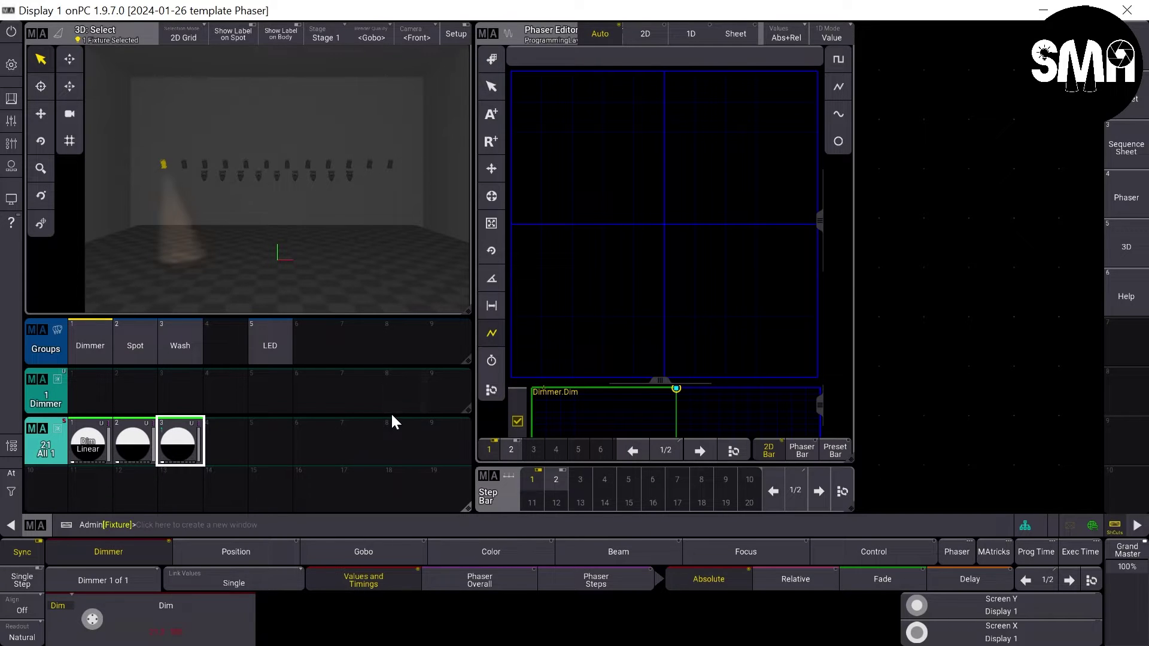
key(ctrl+BackSpace)
click(134, 440)
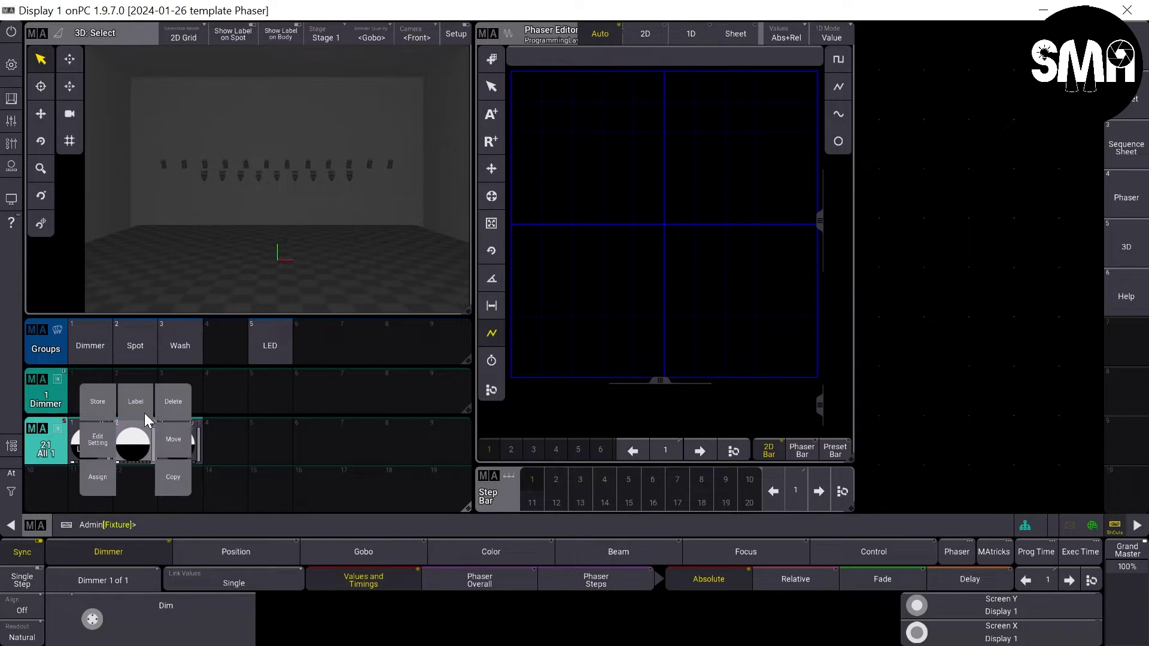
Label presets 2 and 3 'Dim Sinus' and 'Dim Square' via the tile Label popup
click(135, 401)
text(Dim)
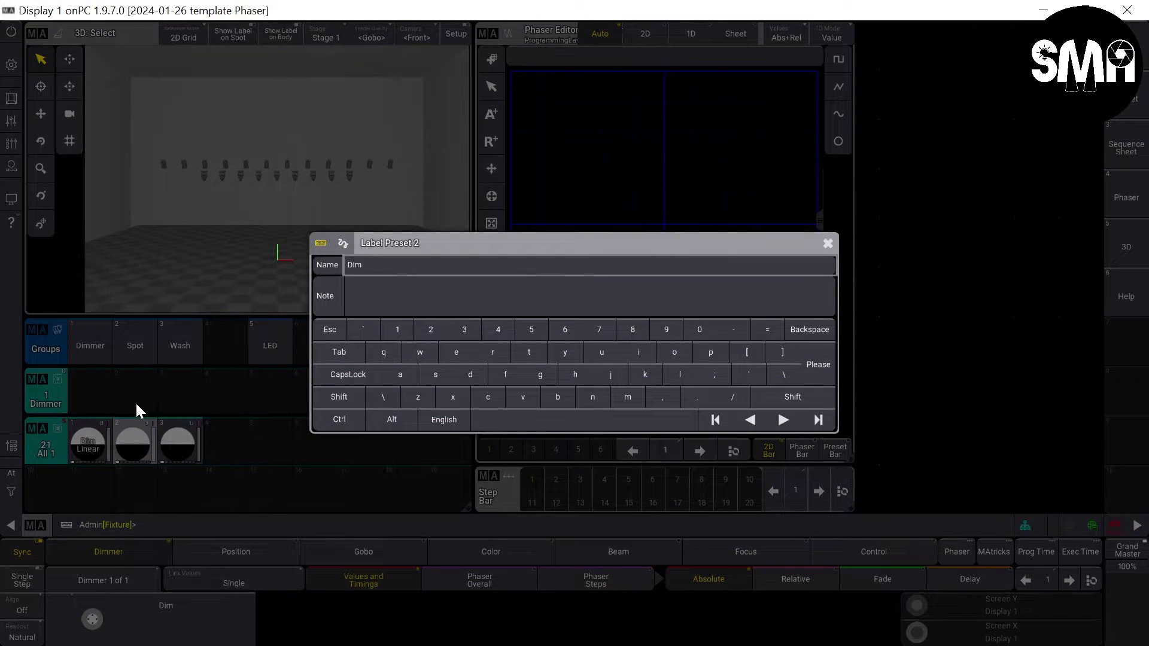
text( Sinus)
key(Return)
right_click(181, 442)
click(175, 404)
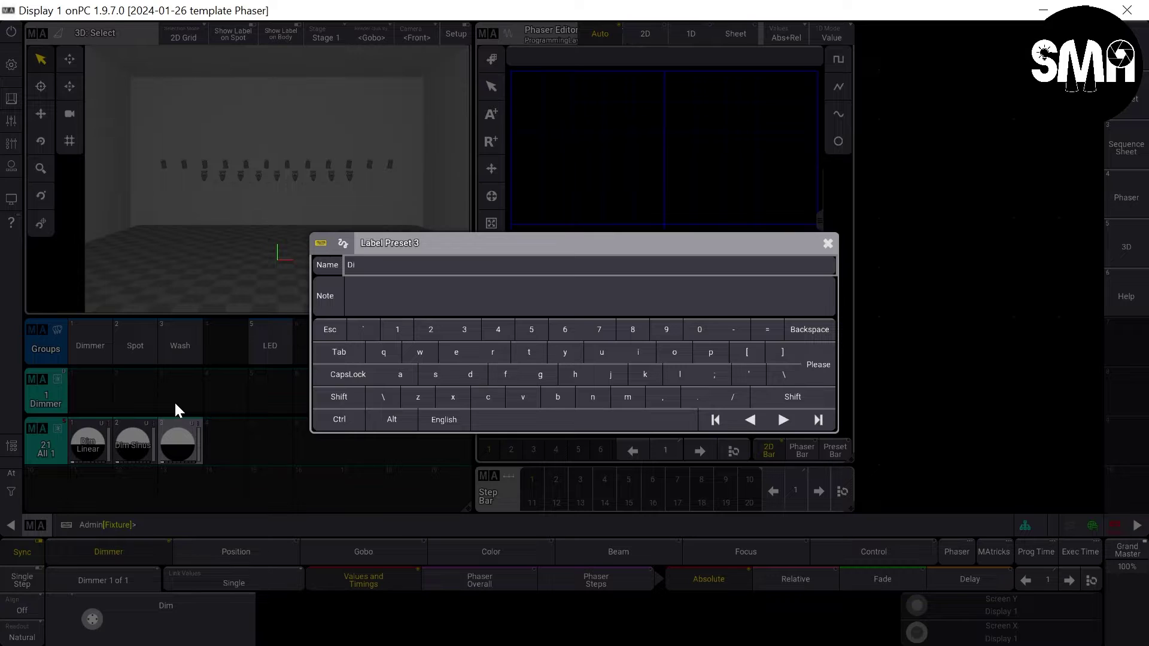
text(Dim Sq)
text(uare)
key(Return)
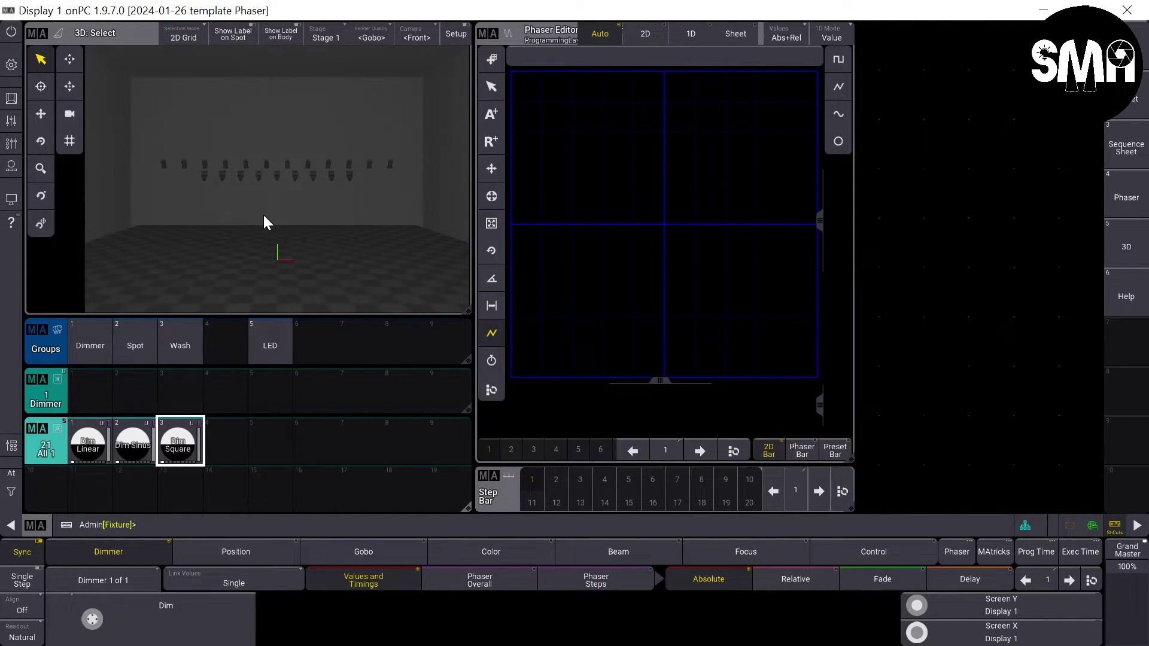
Open Edit Setting for empty preset slot 11, expand it, and add a new recipe
click(91, 483)
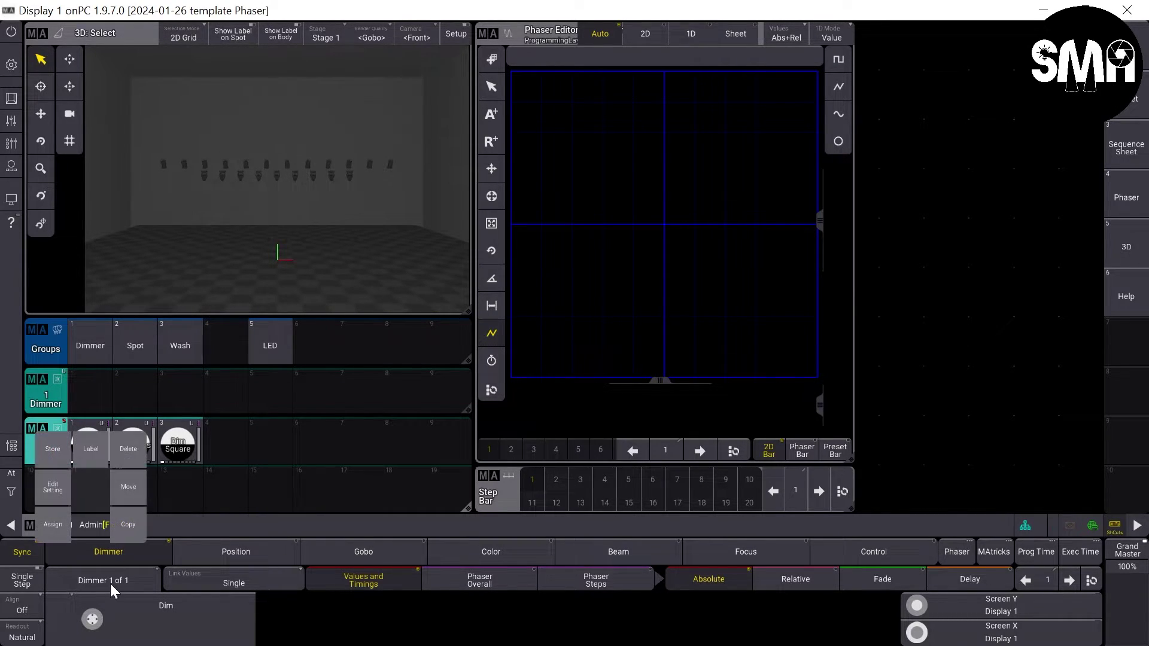
click(52, 489)
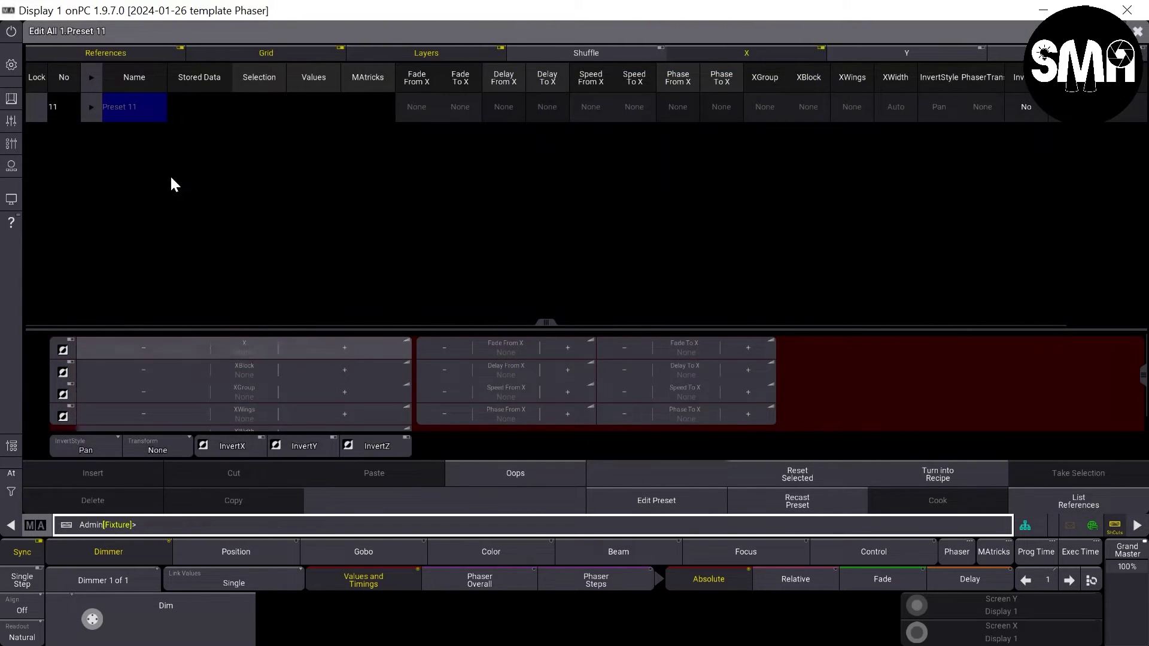
click(88, 106)
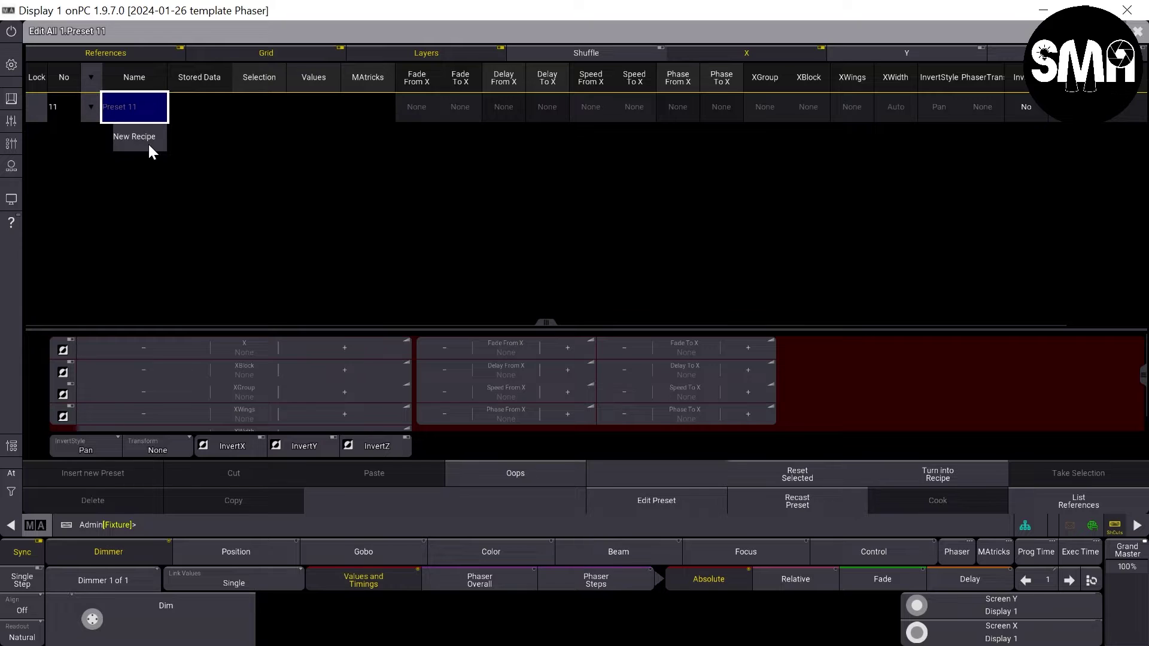
click(147, 141)
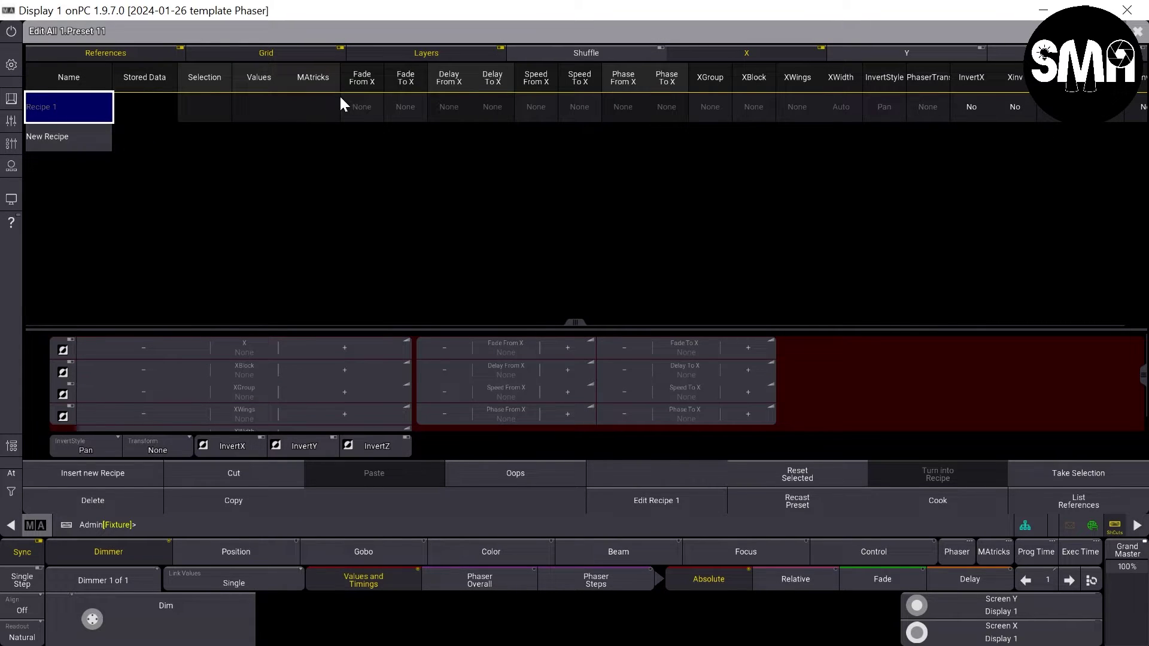
Set the recipe Values to All 1 preset Dim Linear, Phase To X 360°, then close the editor
click(249, 114)
click(267, 114)
click(292, 103)
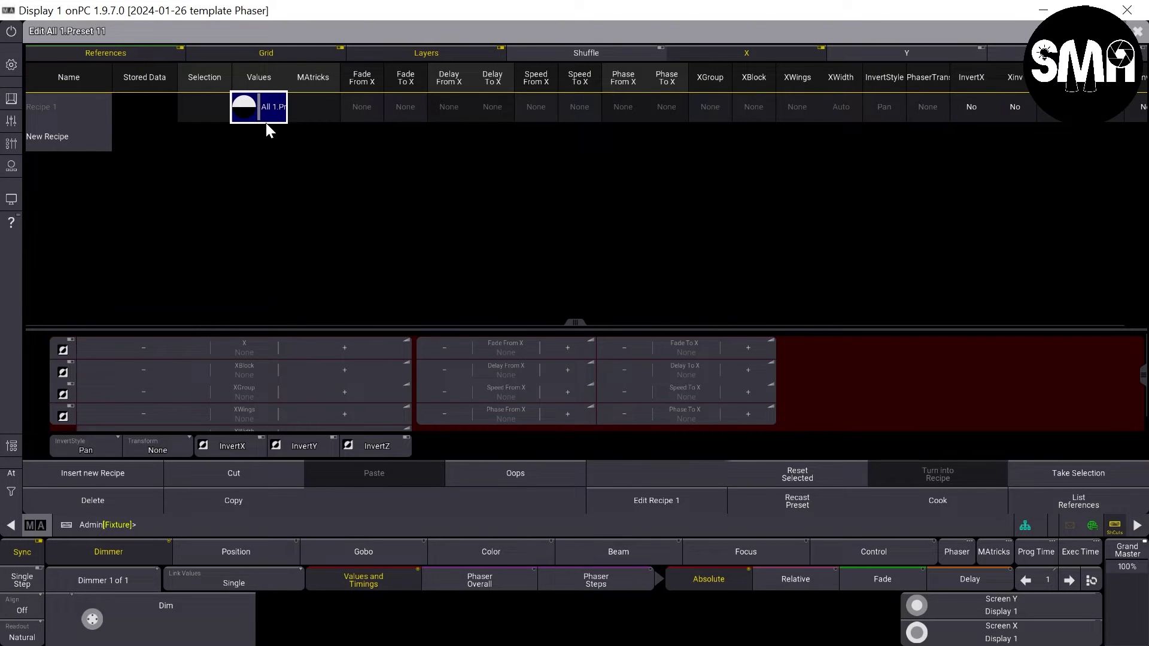
drag(288, 76, 387, 81)
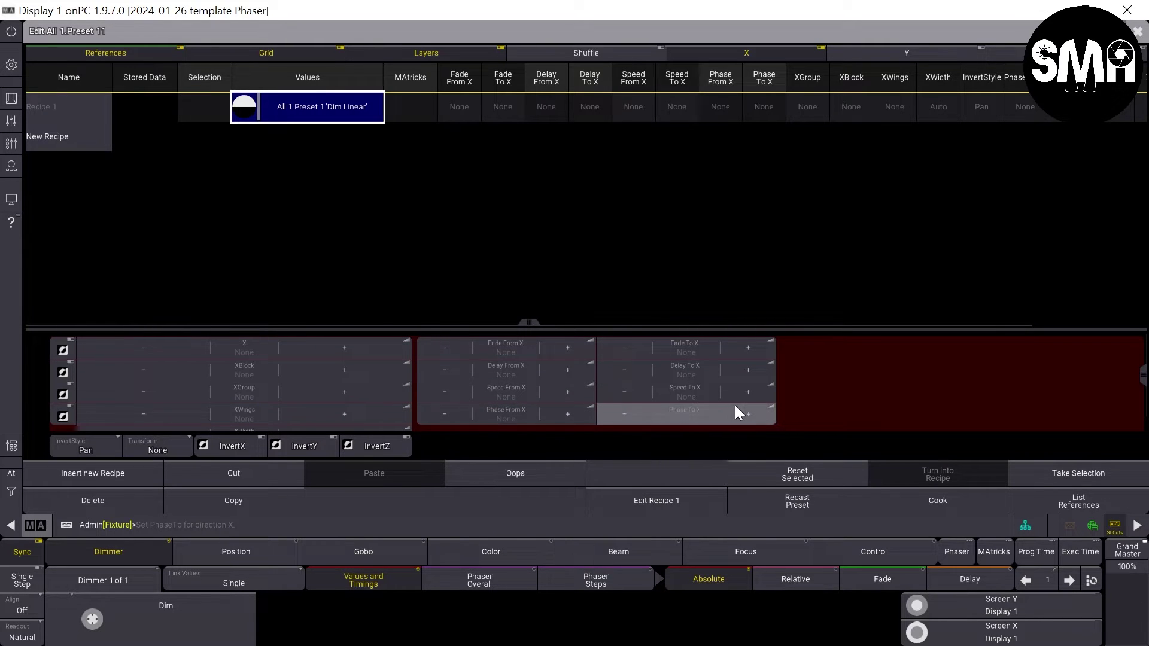
click(679, 412)
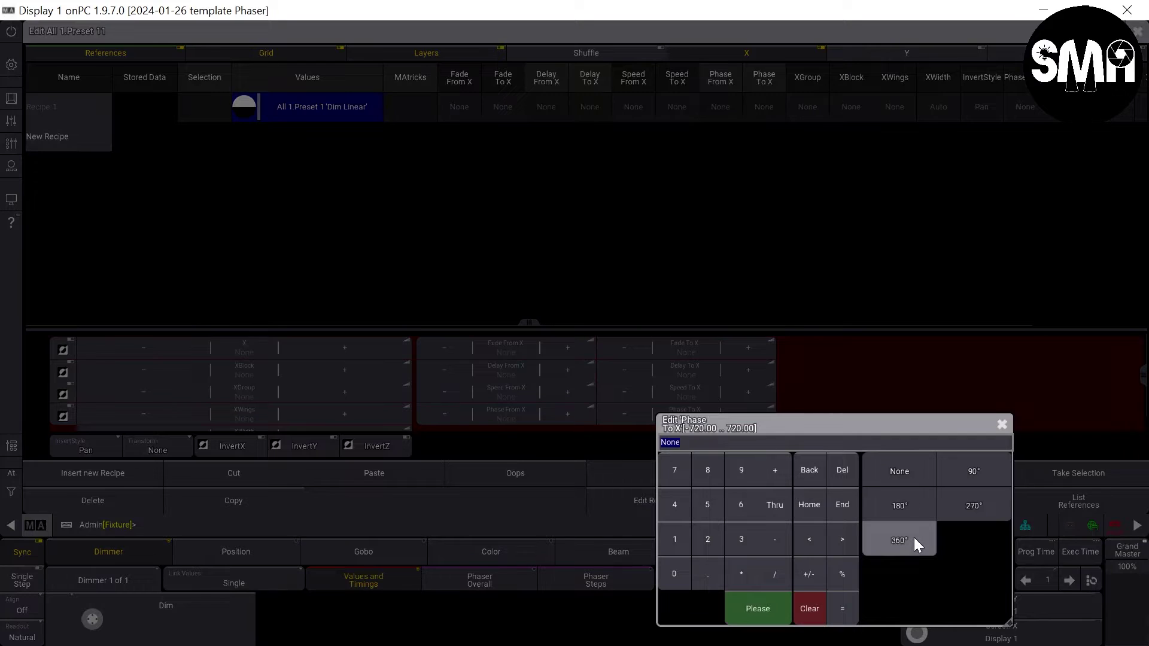
click(914, 538)
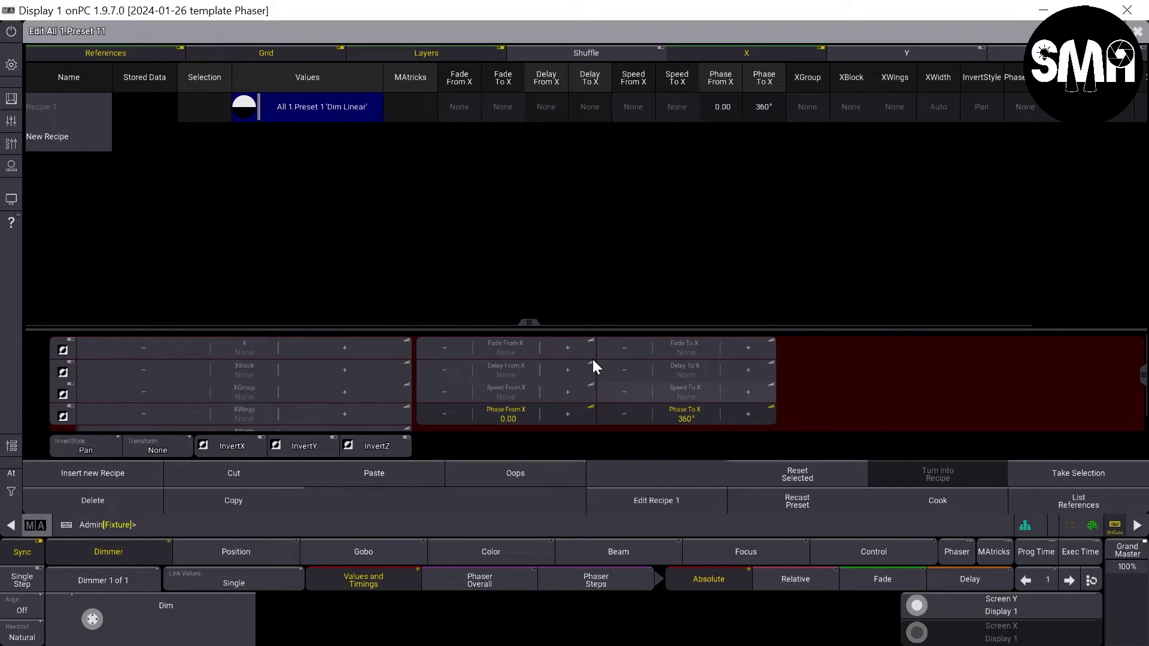
key(Down)
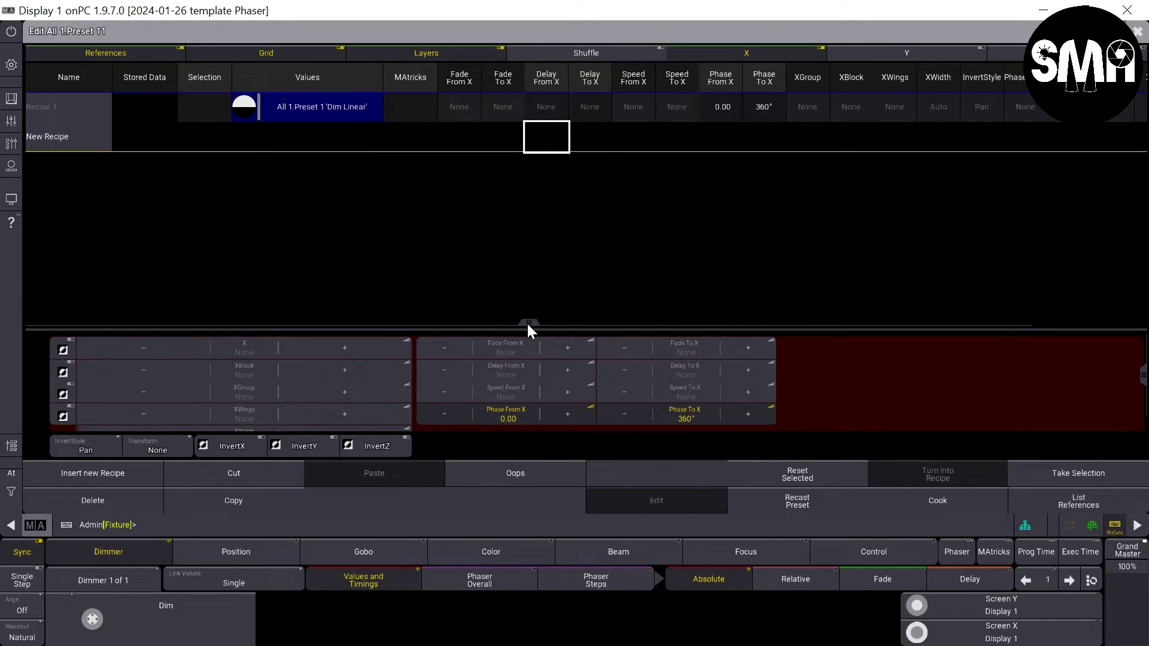
mouse_move(527, 322)
mouse_down()
mouse_move(652, 311)
mouse_move(673, 320)
mouse_up()
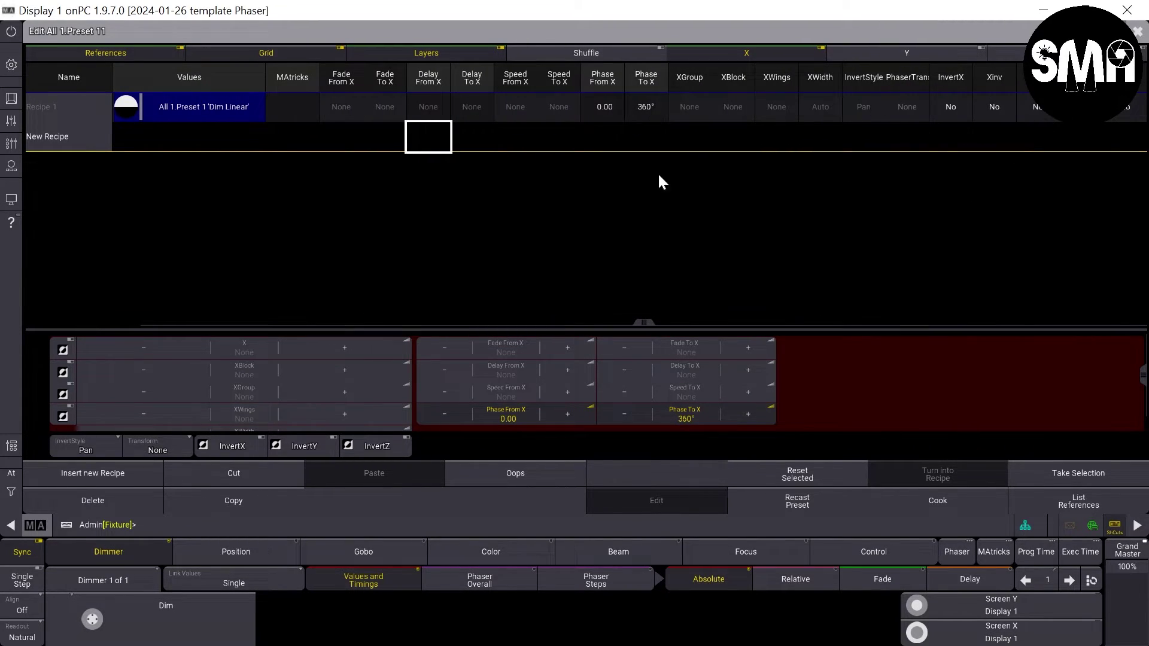
click(1138, 30)
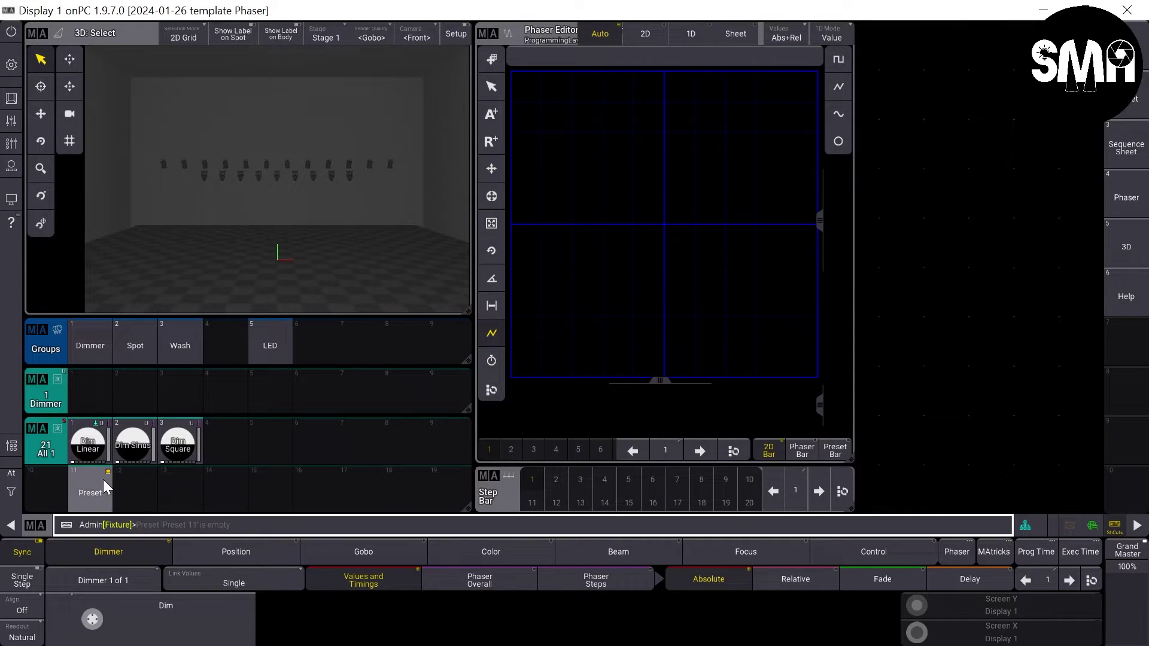
Label preset 11 'Linear 360', try it on the Dimmer group, and clear
drag(103, 485, 98, 450)
text(Linear 360)
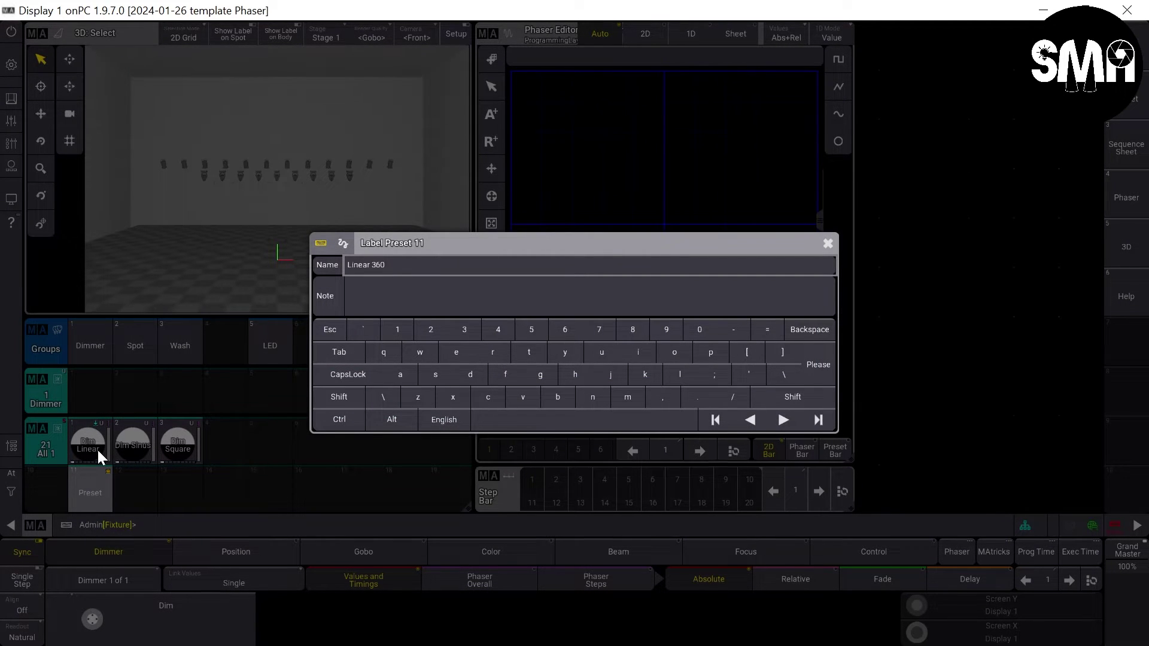
key(Return)
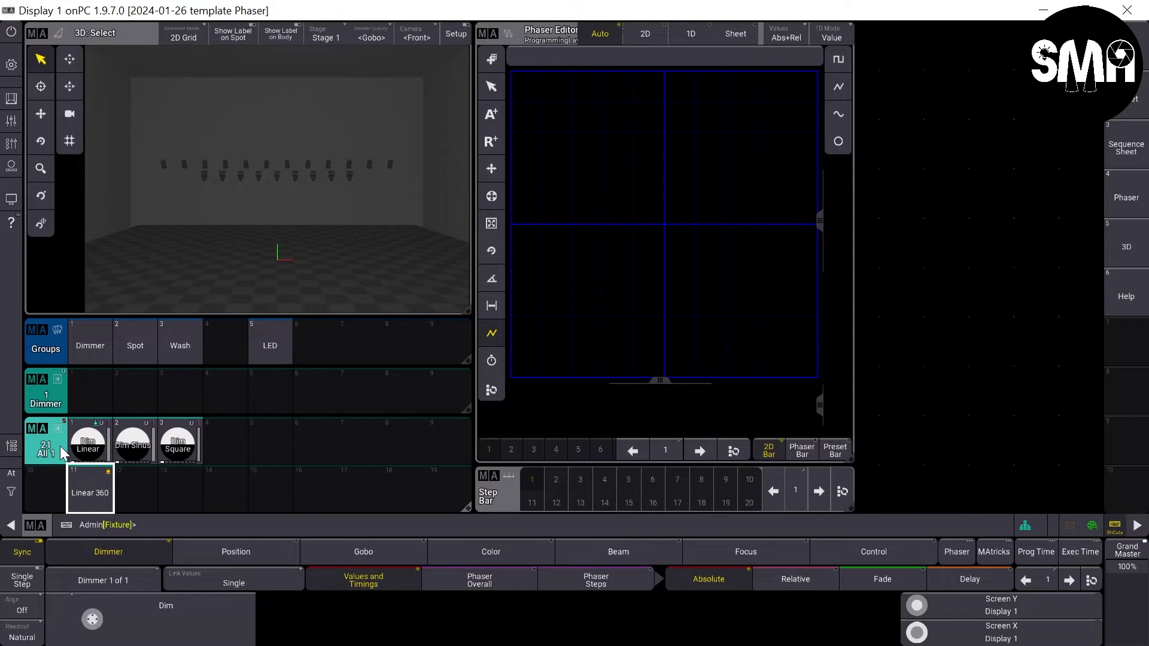
click(91, 345)
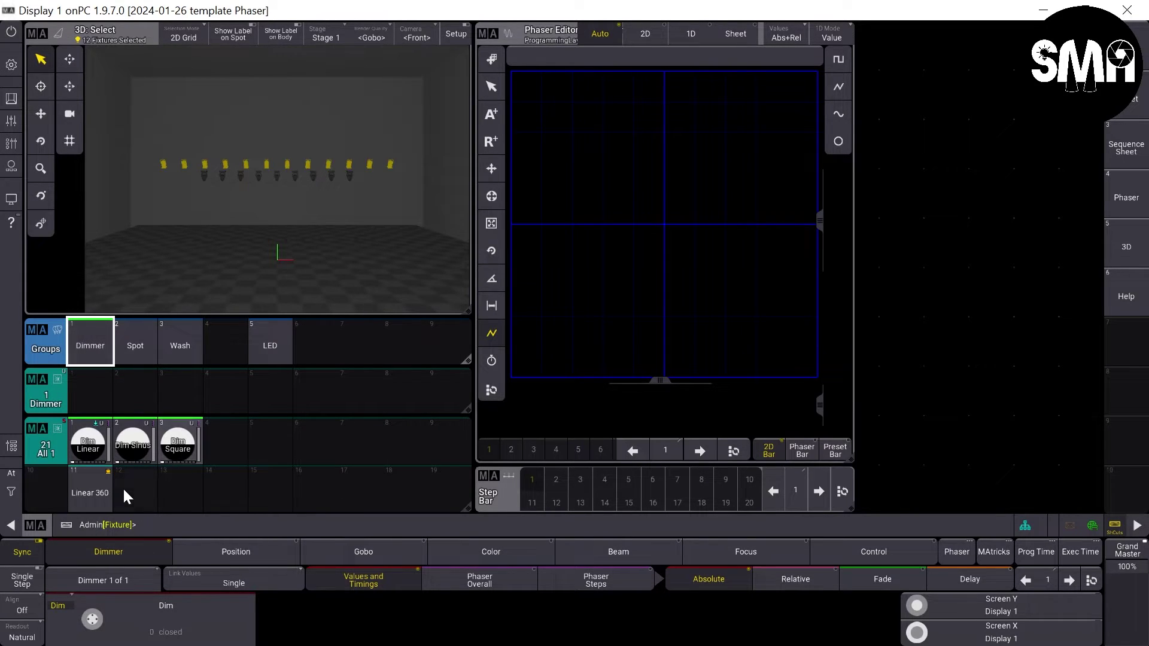
click(91, 495)
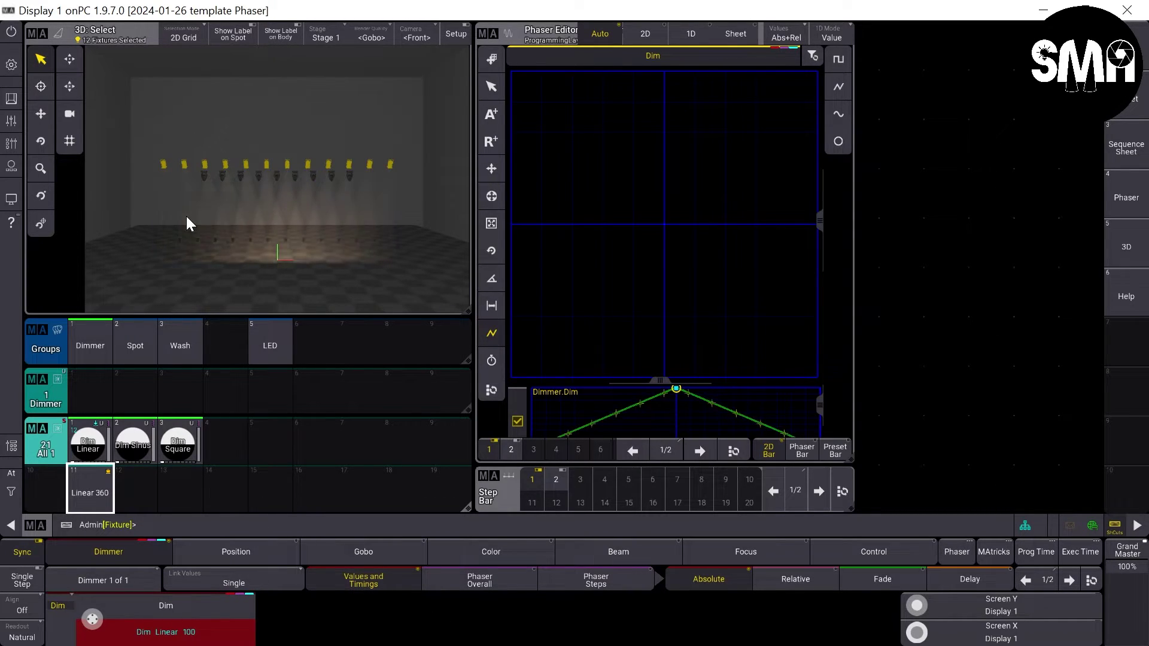
key(Escape)
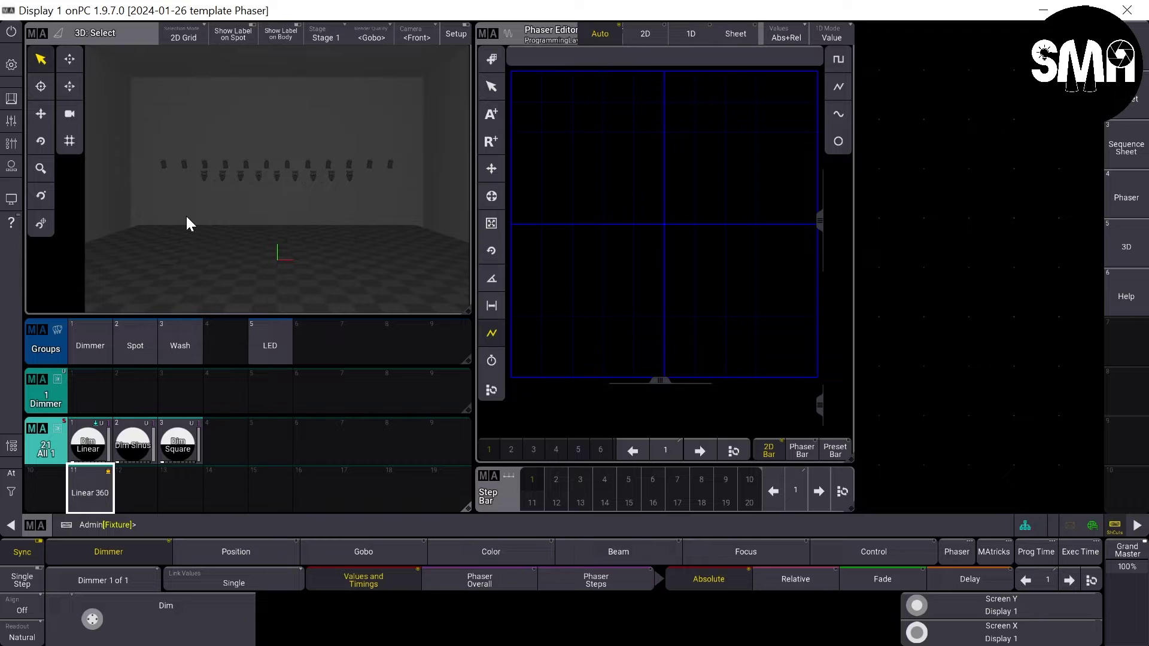
Apply Linear 360 to the Spot group, then clear the programmer
click(138, 341)
click(90, 491)
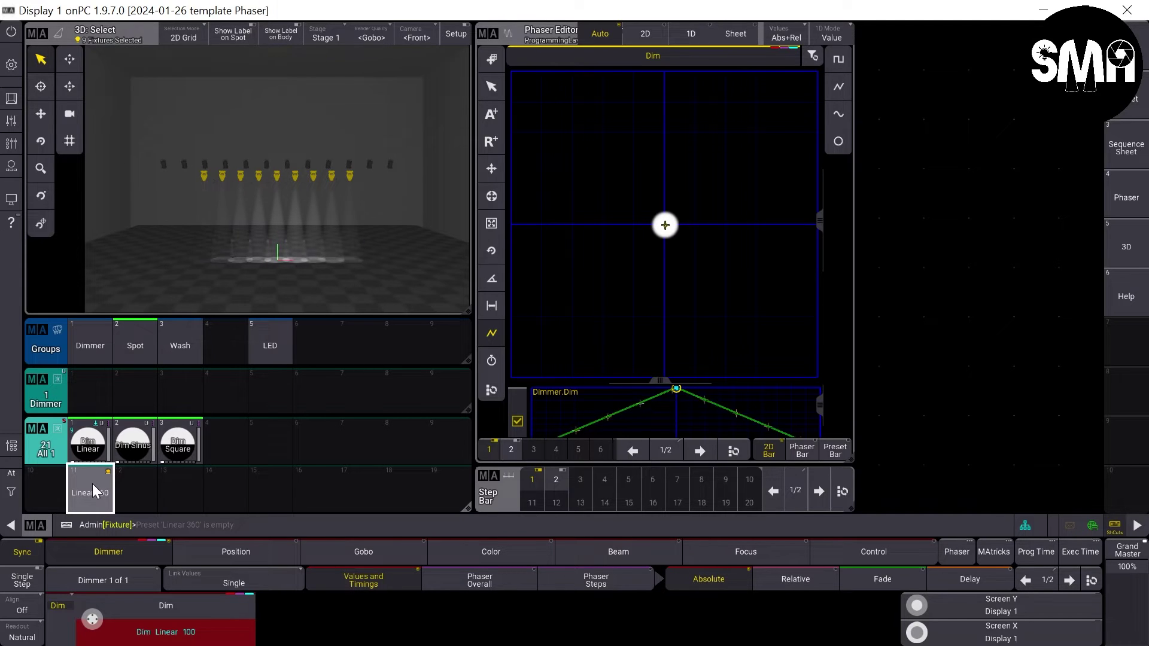
key(Delete)
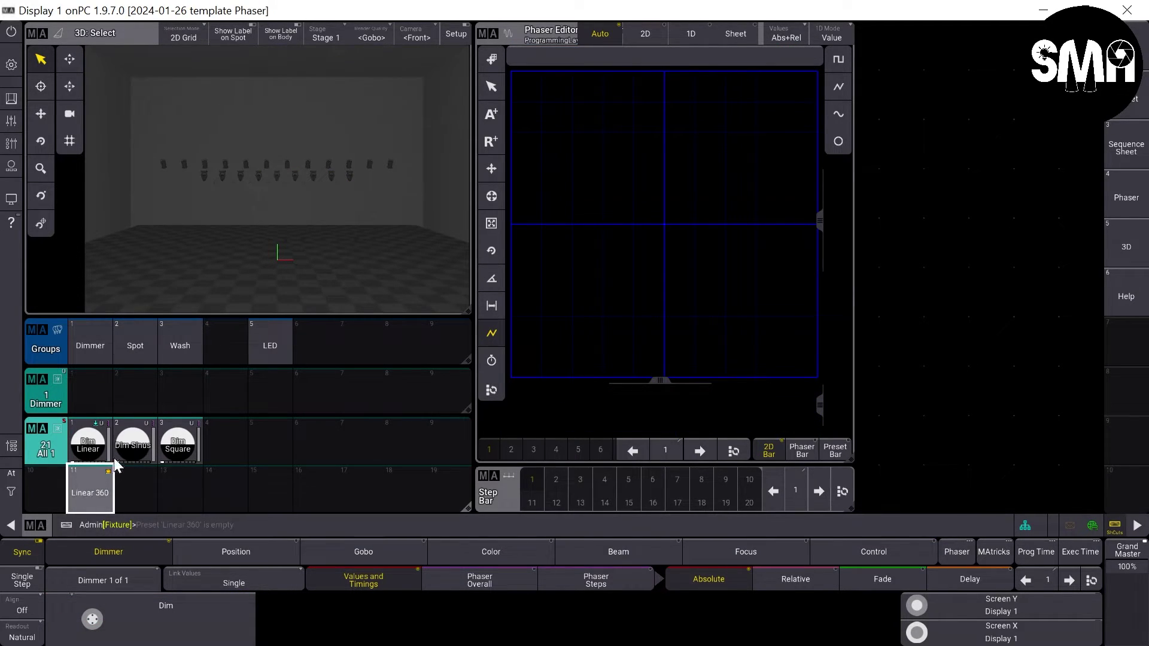
Copy the Linear 360 preset into preset slot 12
right_click(90, 485)
click(139, 521)
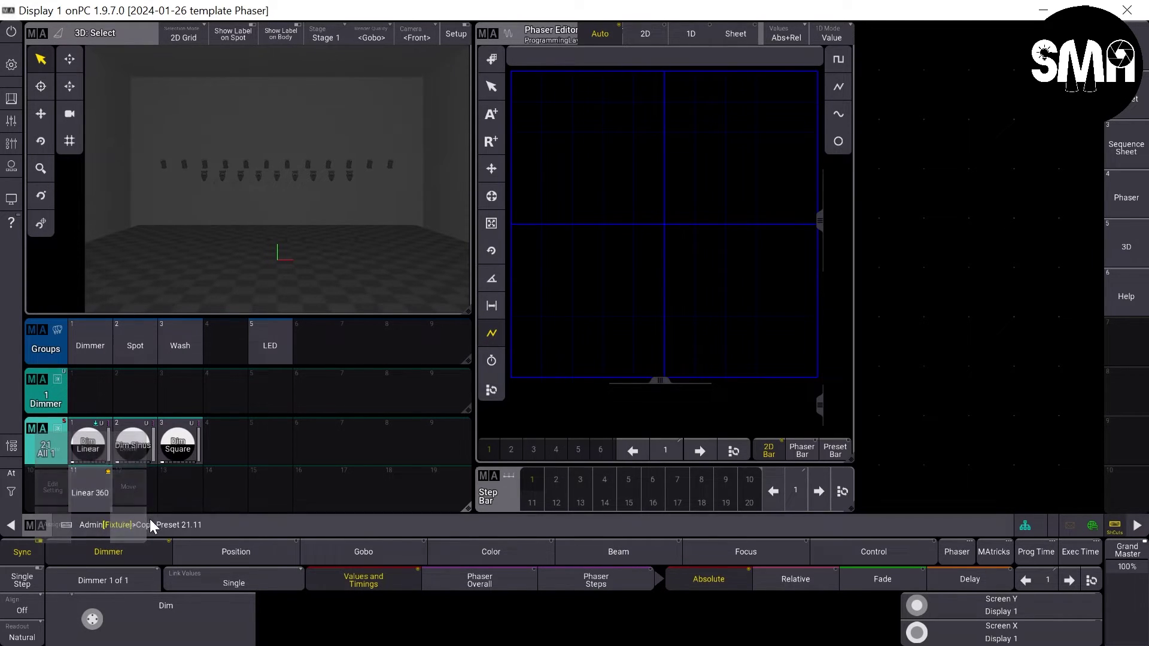
click(135, 491)
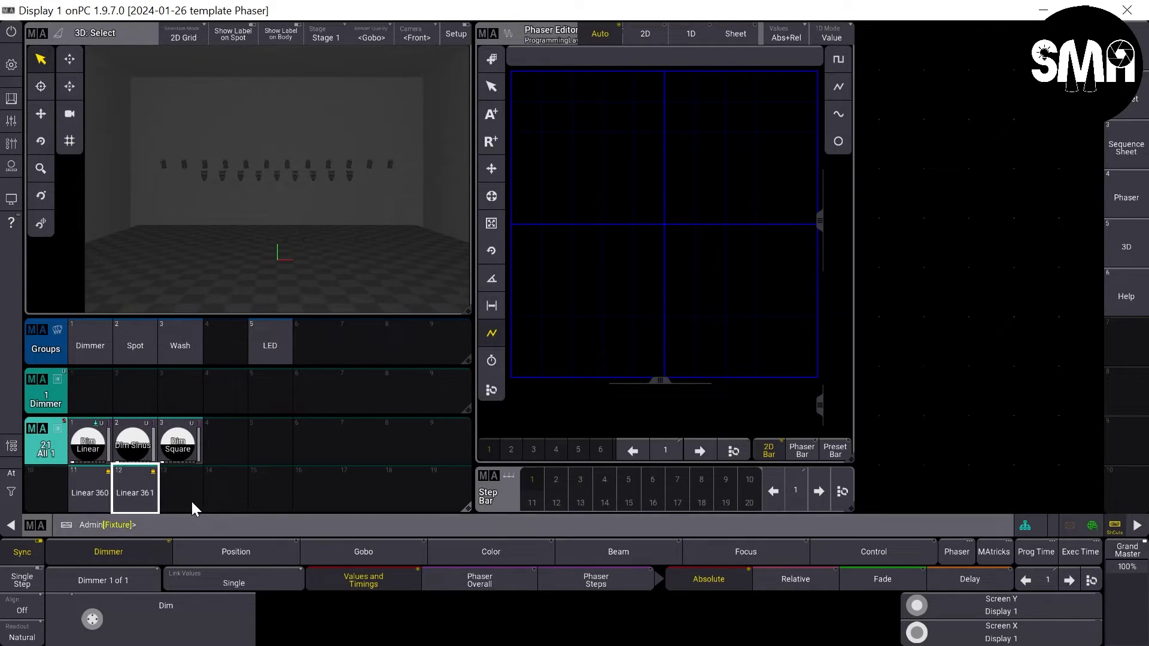
Set preset 12's recipe Phase To X to 180° and XGroup to 2
right_click(131, 489)
click(95, 486)
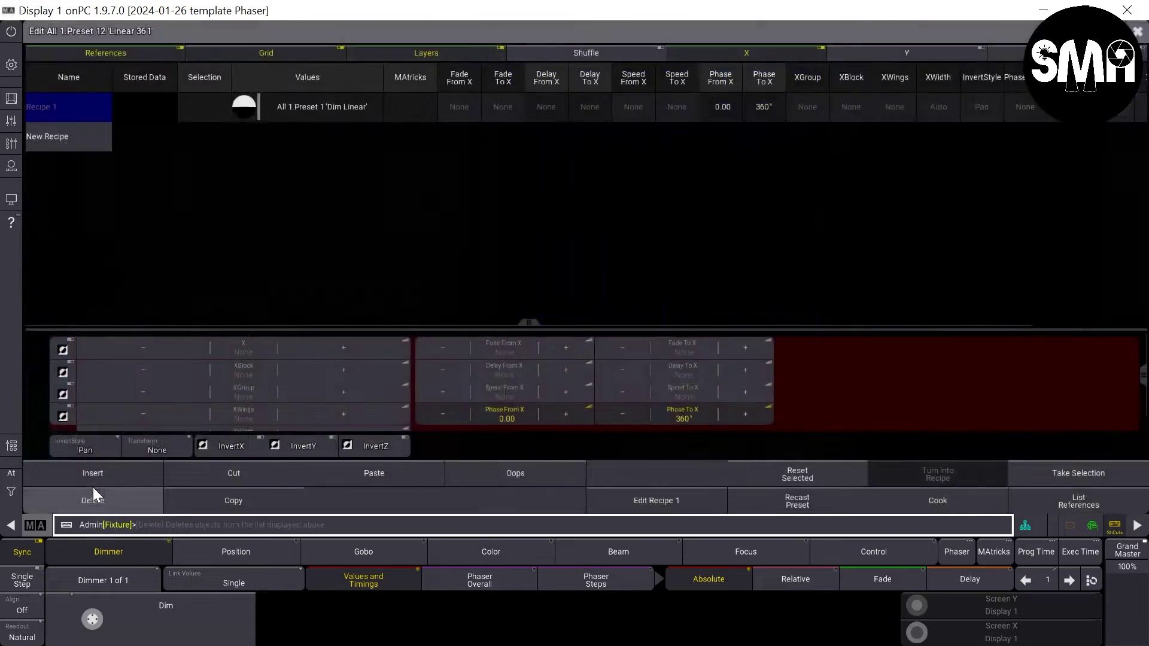
click(687, 414)
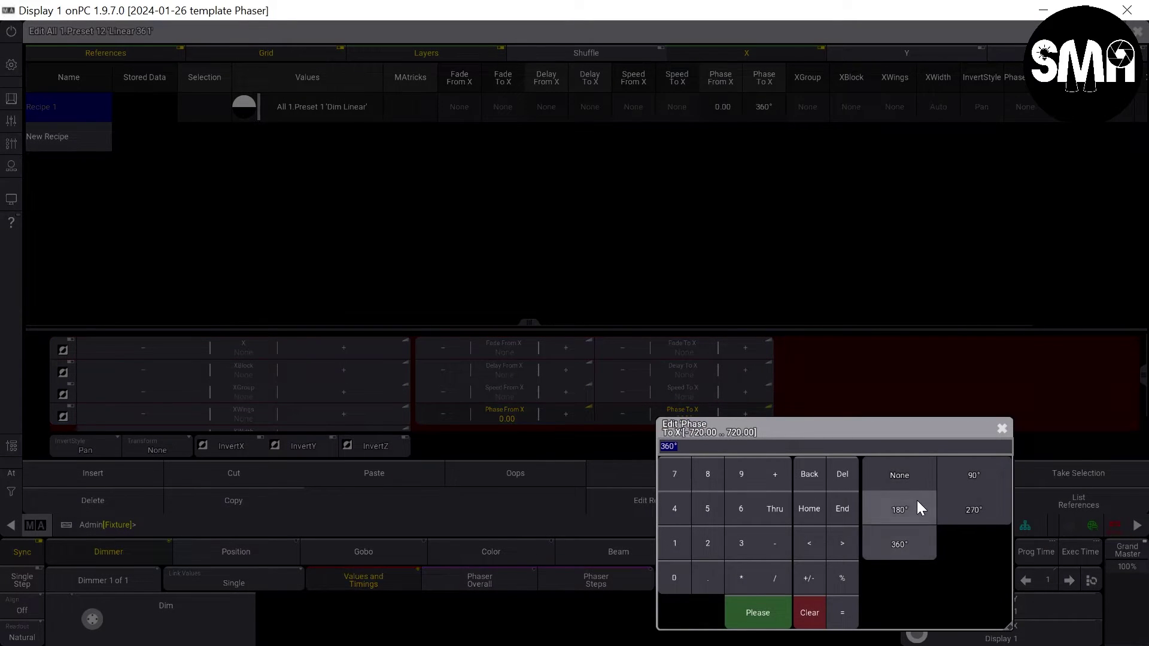
click(899, 508)
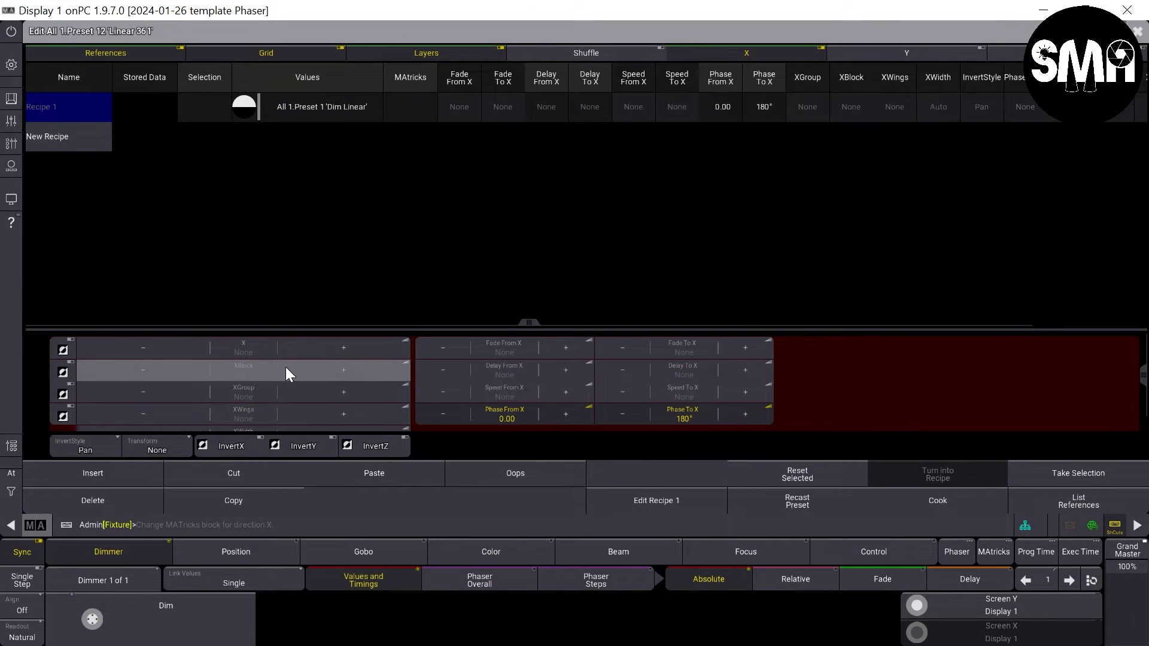
click(343, 391)
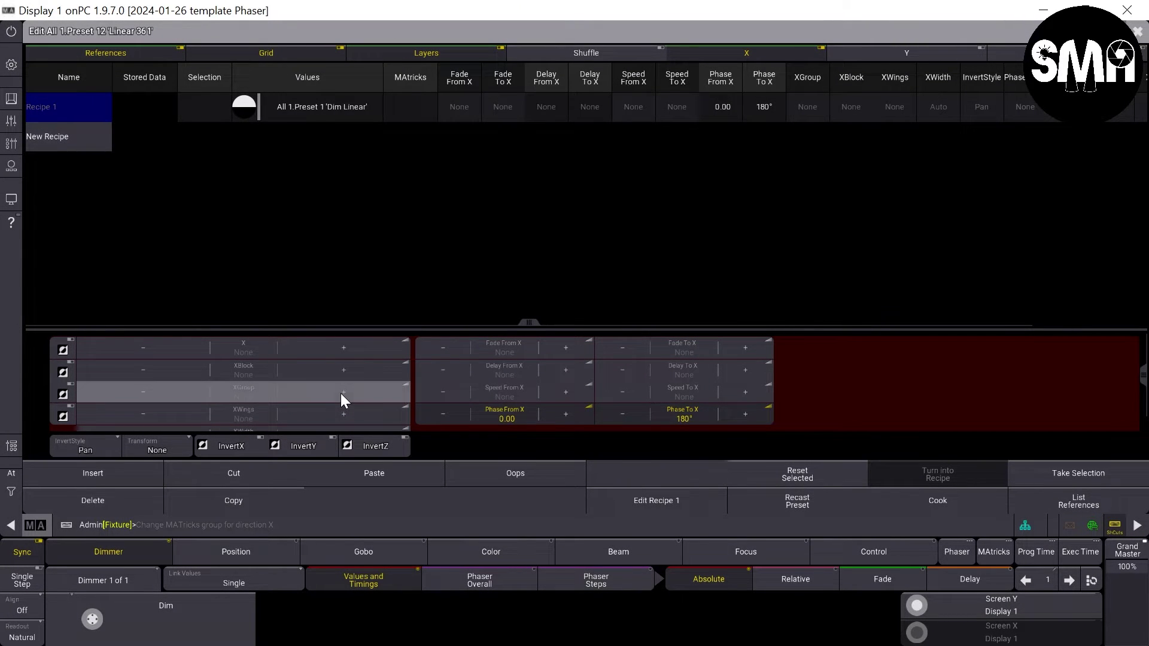
click(343, 392)
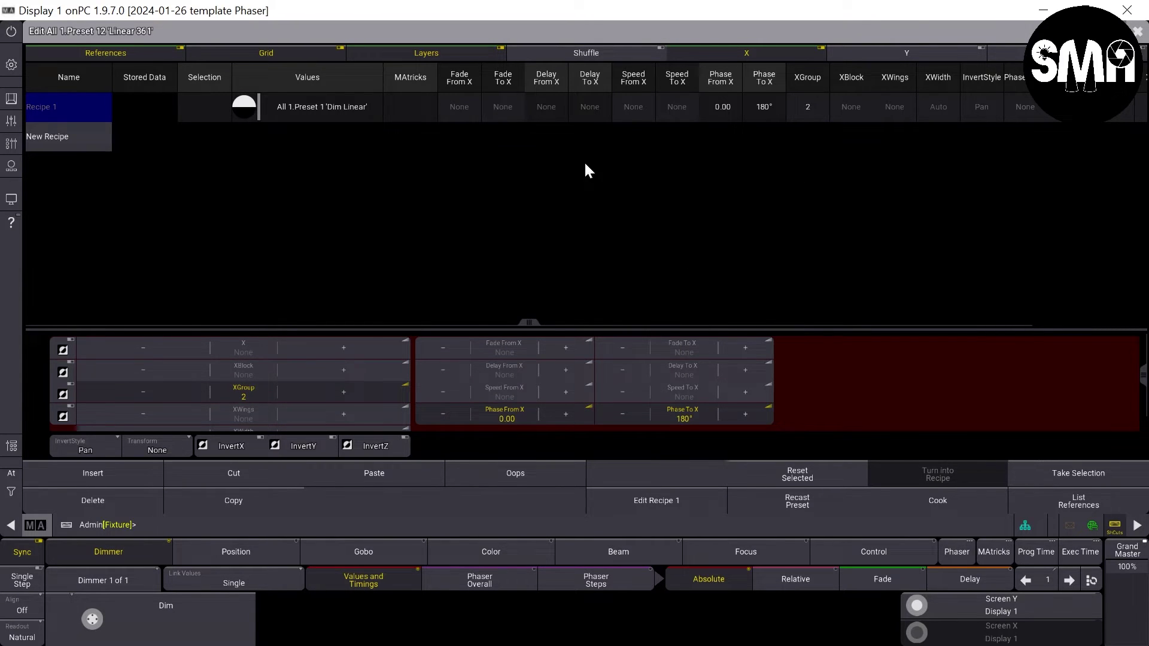
Name preset 12 'Linear 180 G2'
click(1137, 31)
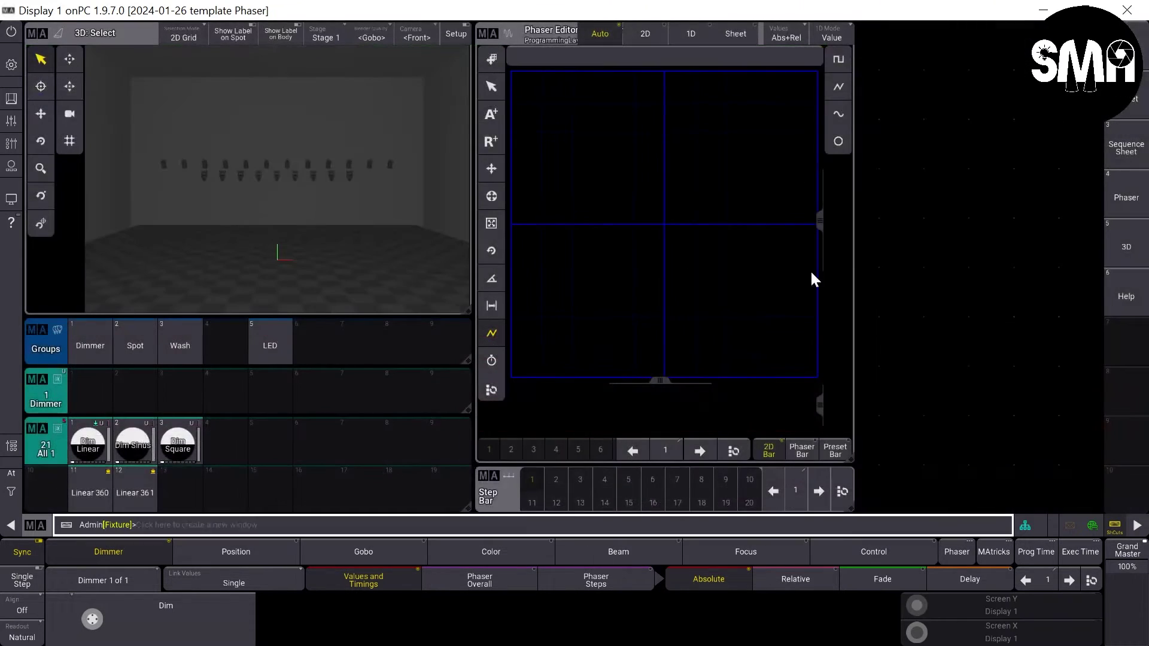
click(135, 489)
text(Linear 180 G)
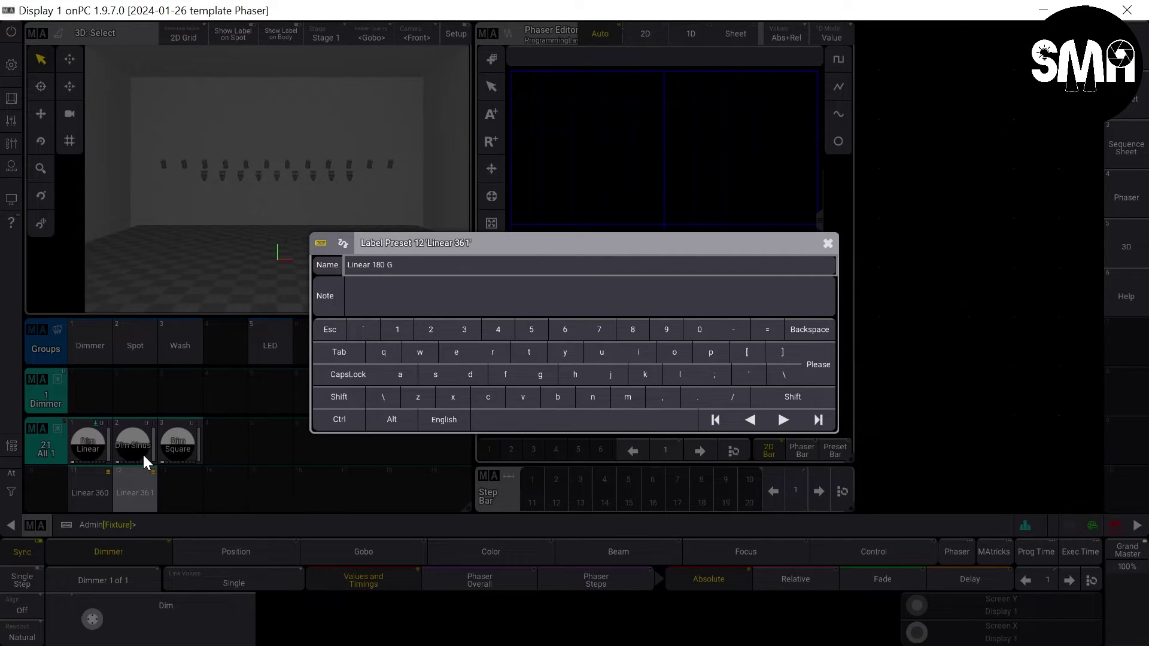
text(2)
key(Return)
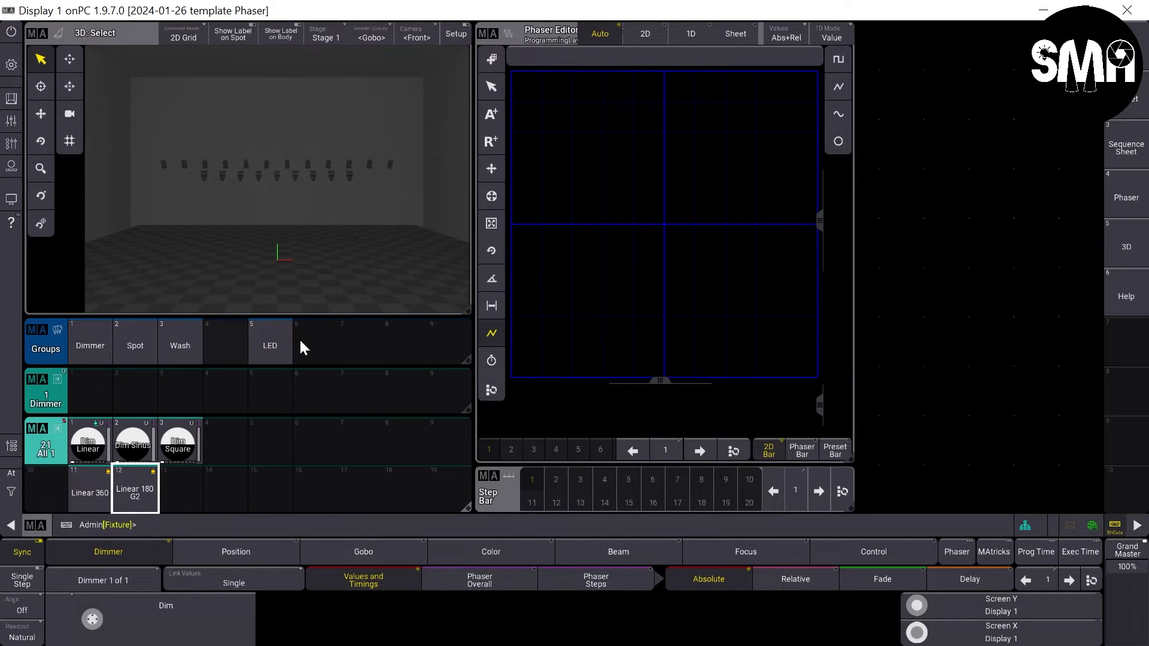
Try Linear 180 G2 on the LED group, then clear the programmer
click(265, 336)
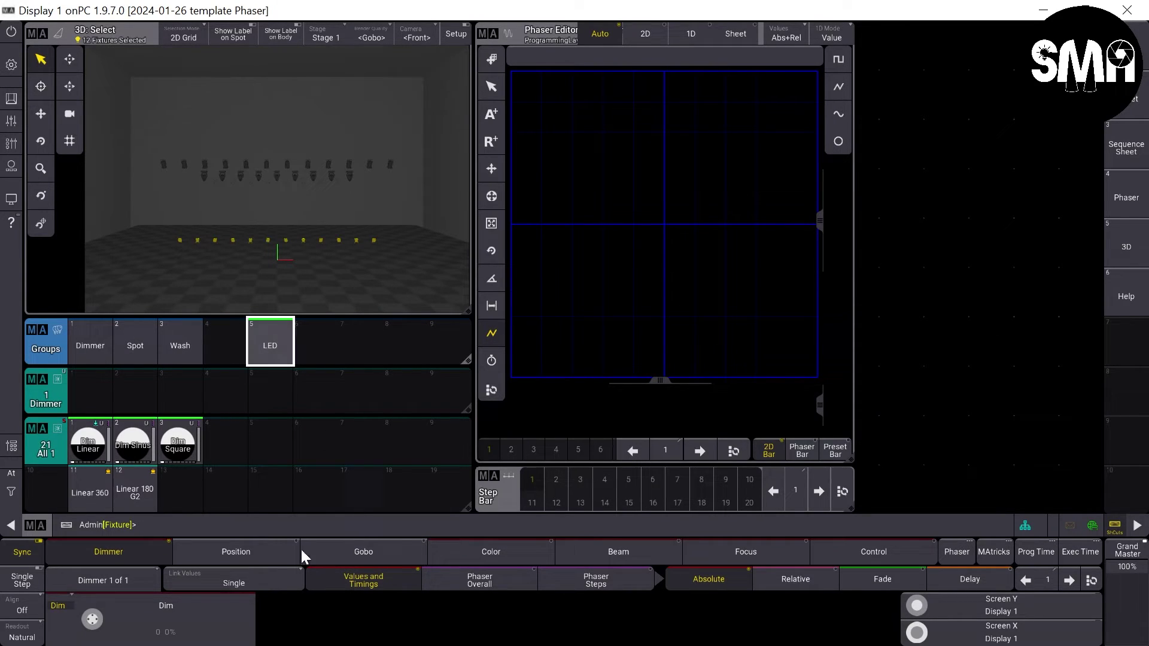
click(134, 492)
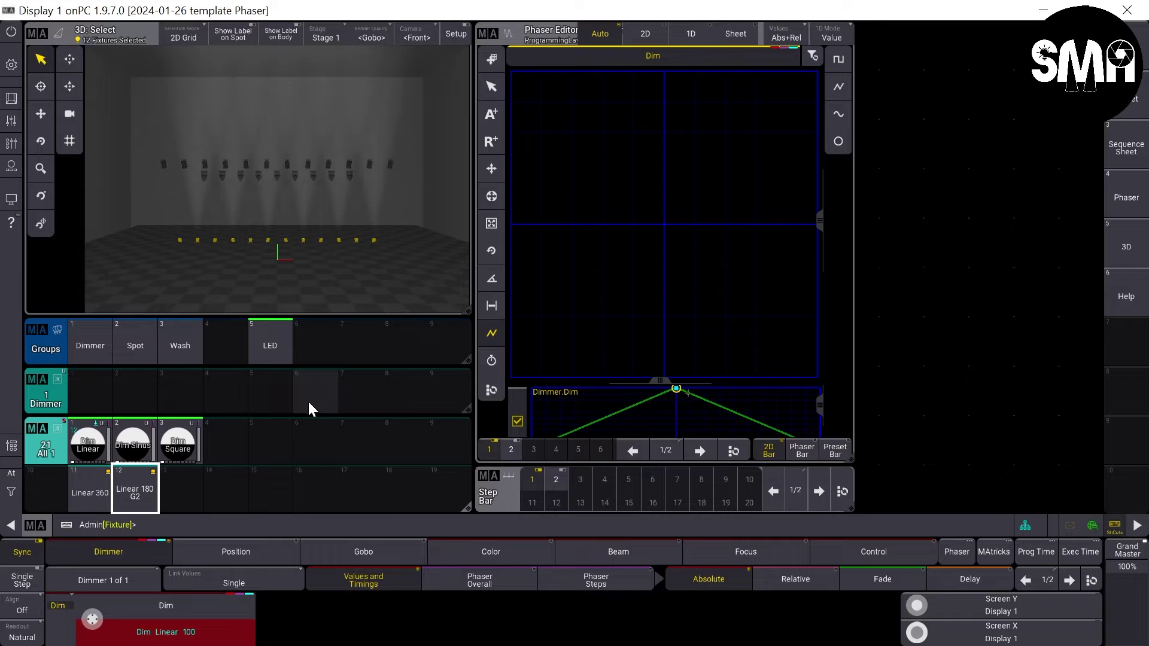
key(ctrl+Delete)
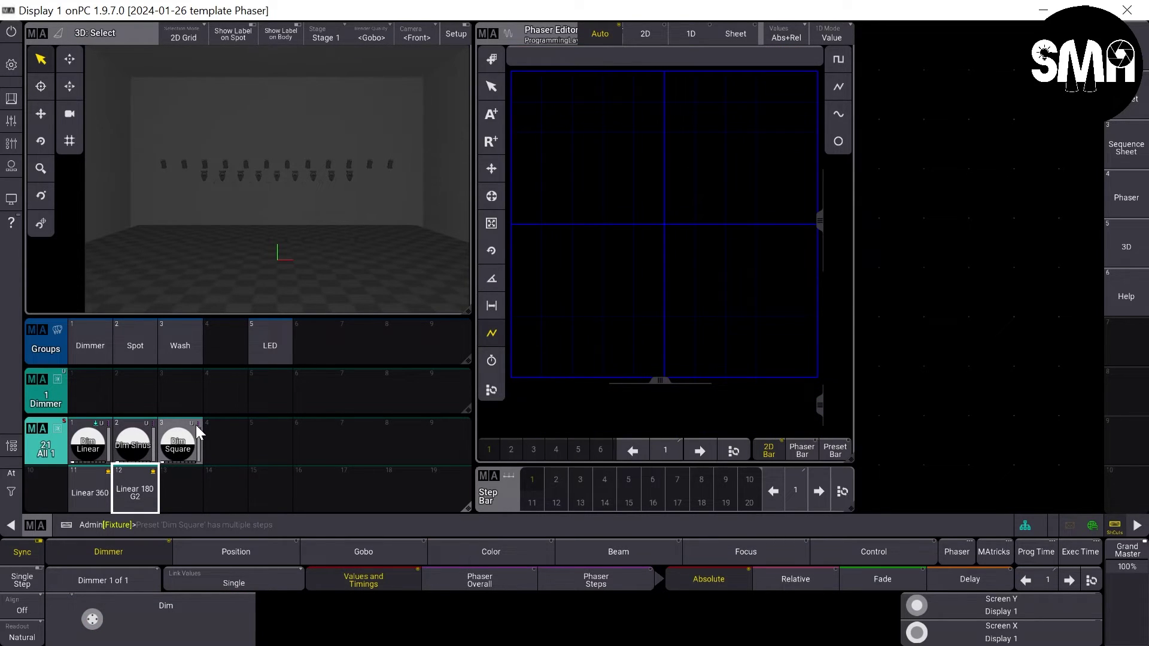
Copy the Linear 180 G2 preset into preset slot 13
right_click(137, 487)
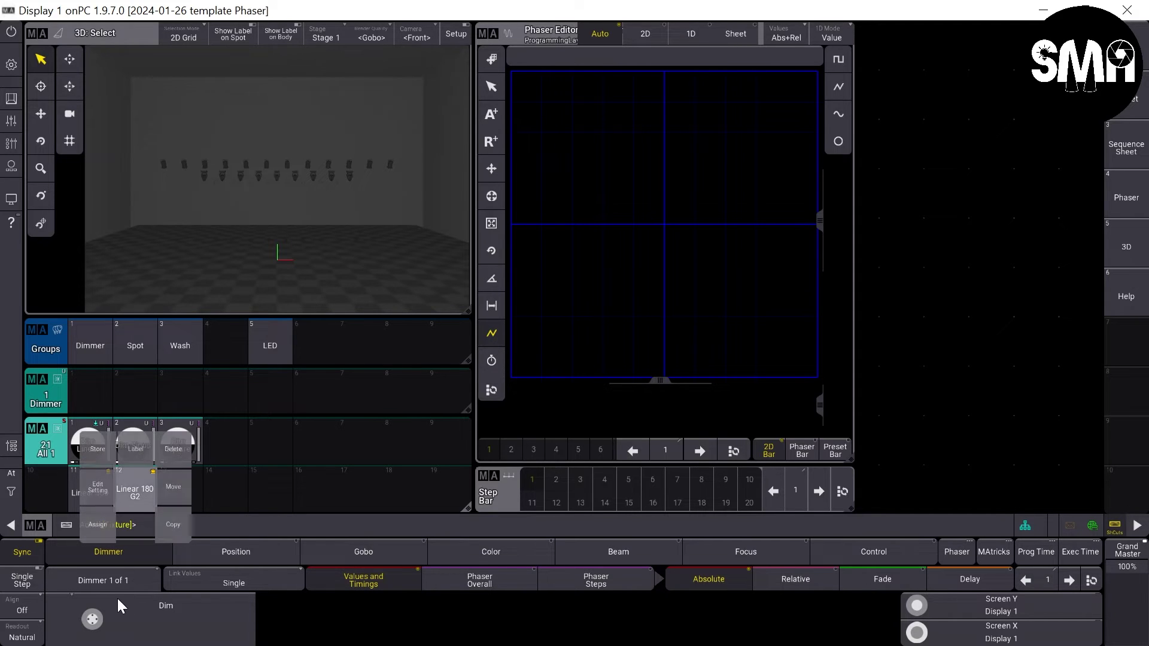
click(175, 524)
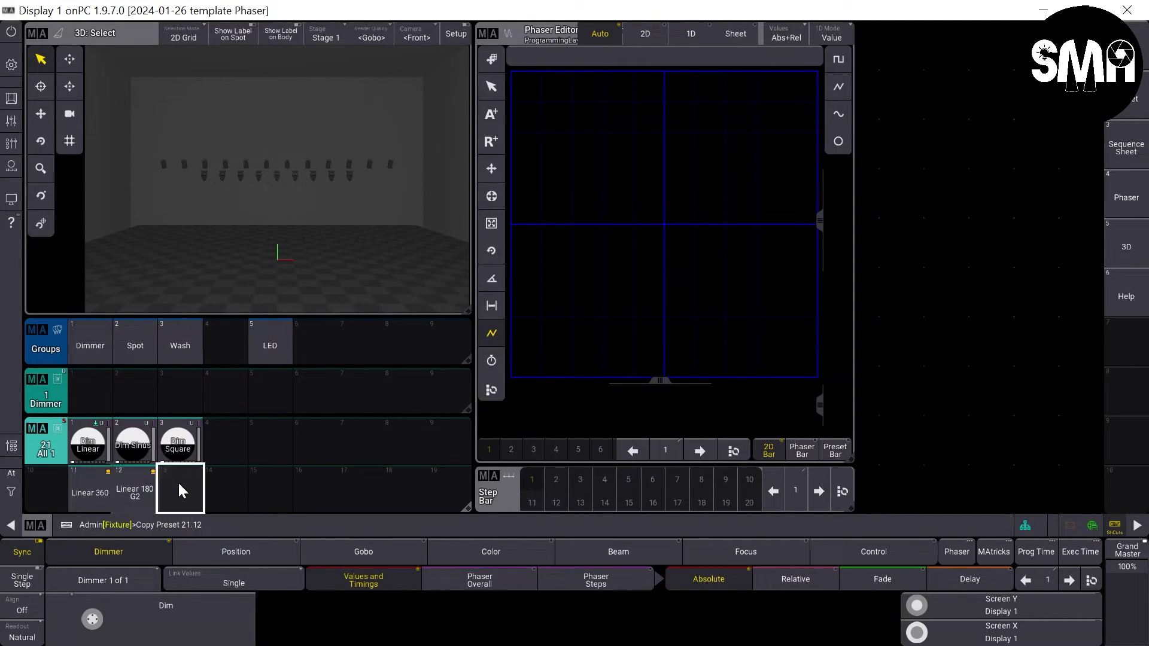
click(179, 483)
Set preset 13's recipe XWings to 2 and reset XGroup to None
right_click(179, 484)
click(143, 487)
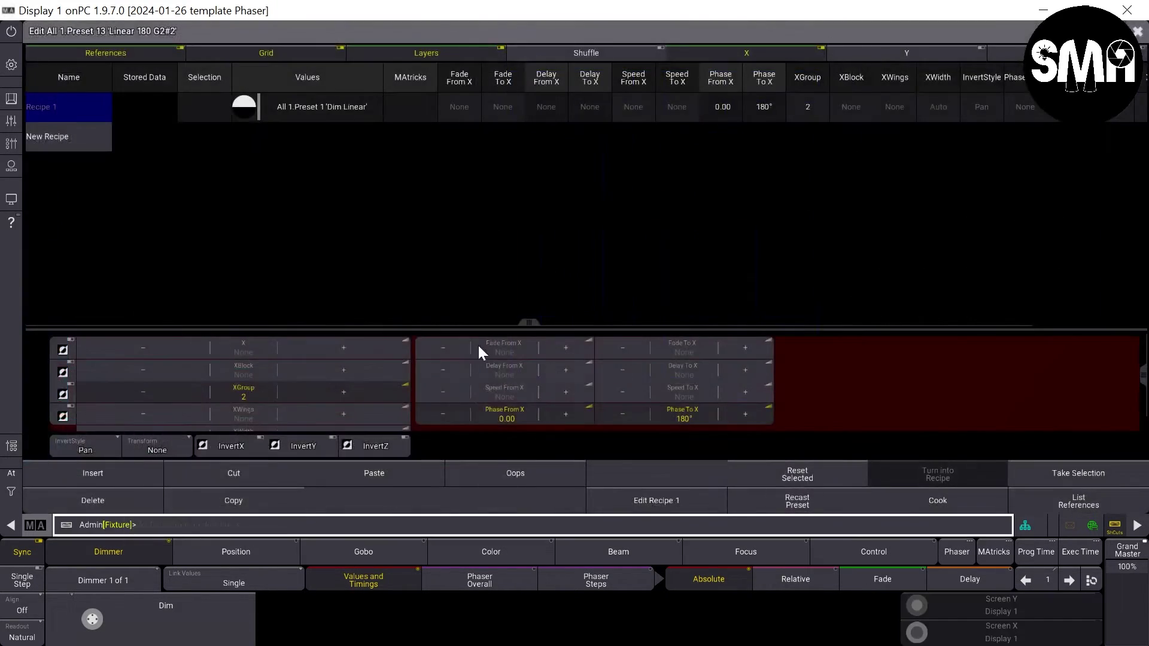
click(278, 406)
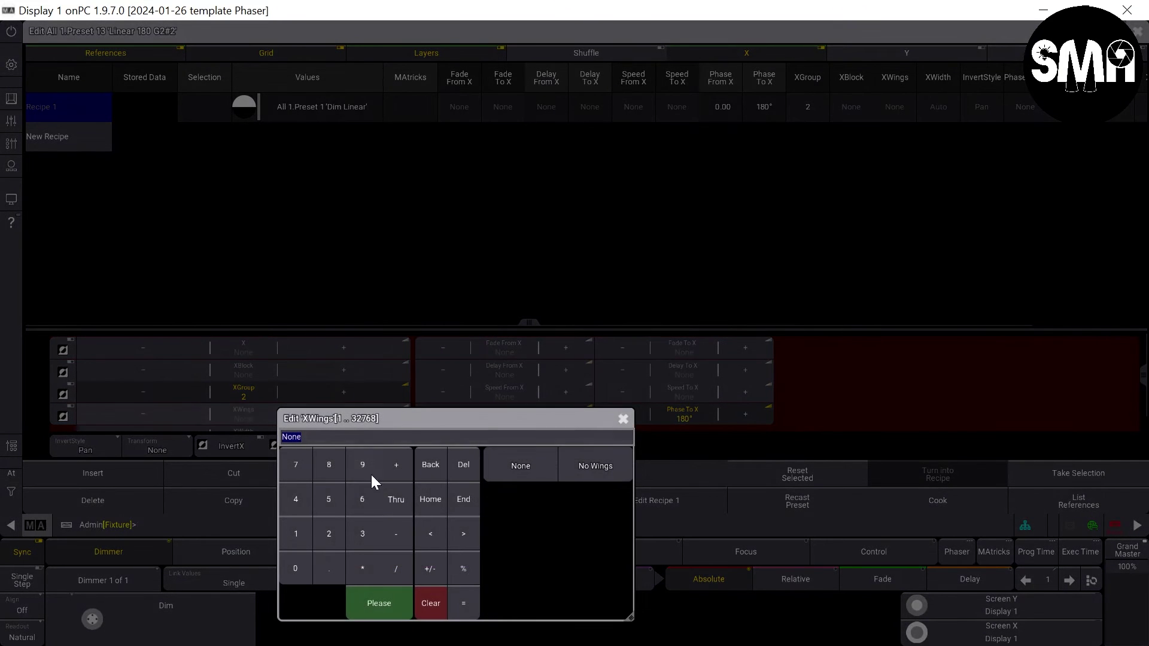
click(328, 533)
click(378, 602)
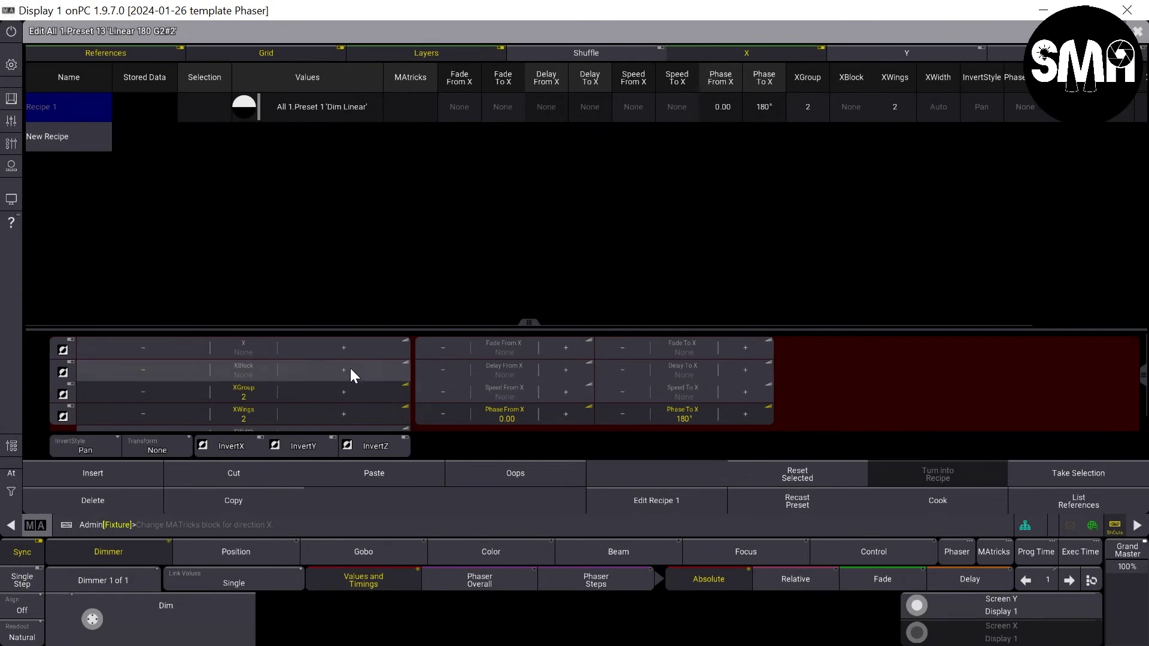
click(136, 393)
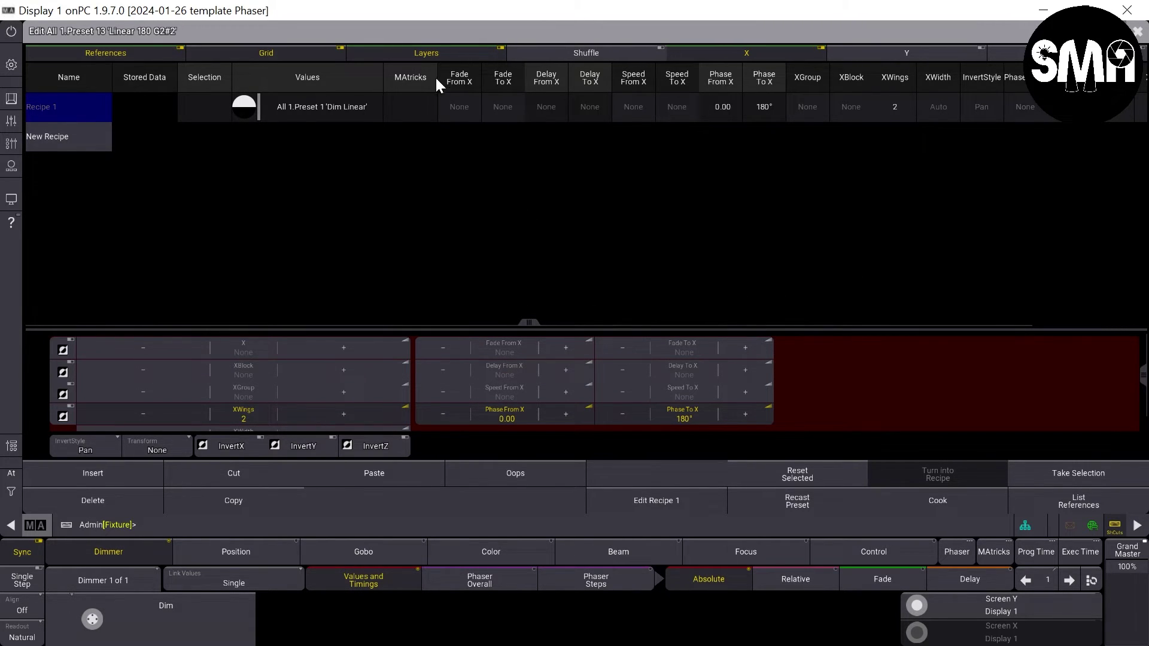
click(523, 321)
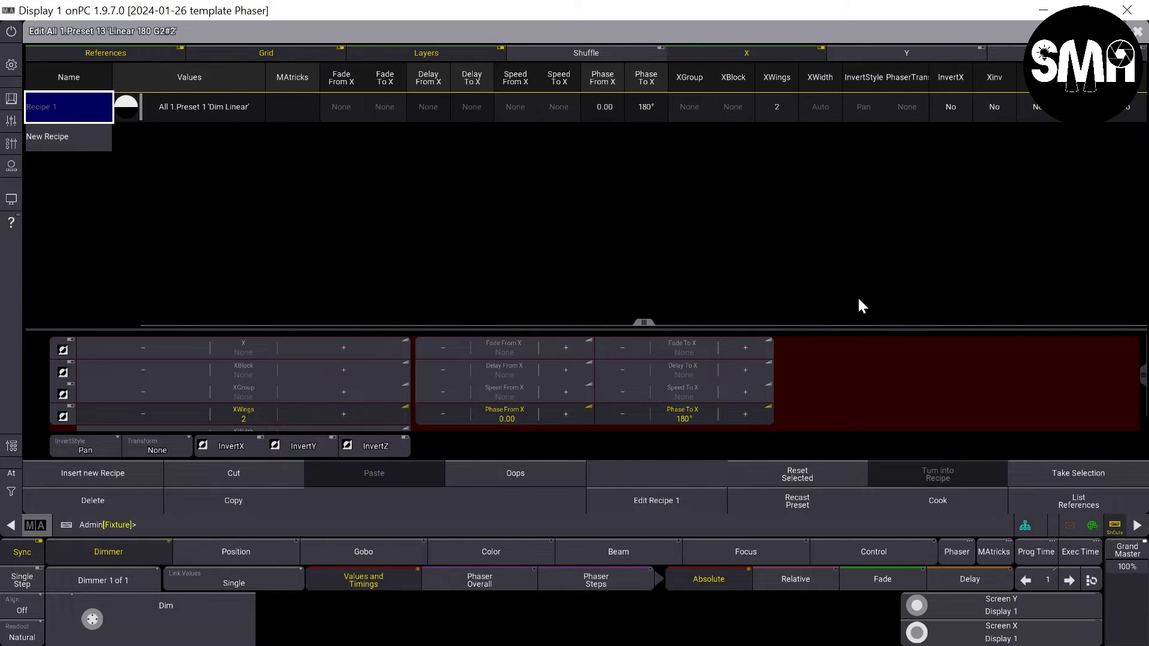
click(539, 321)
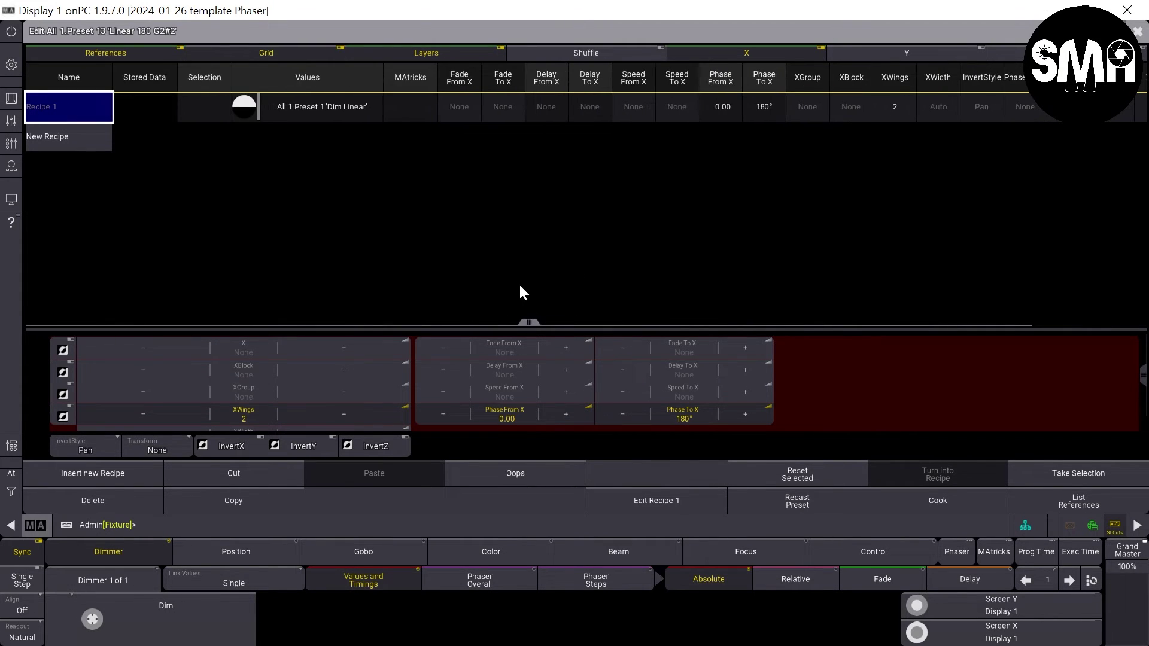
click(1138, 30)
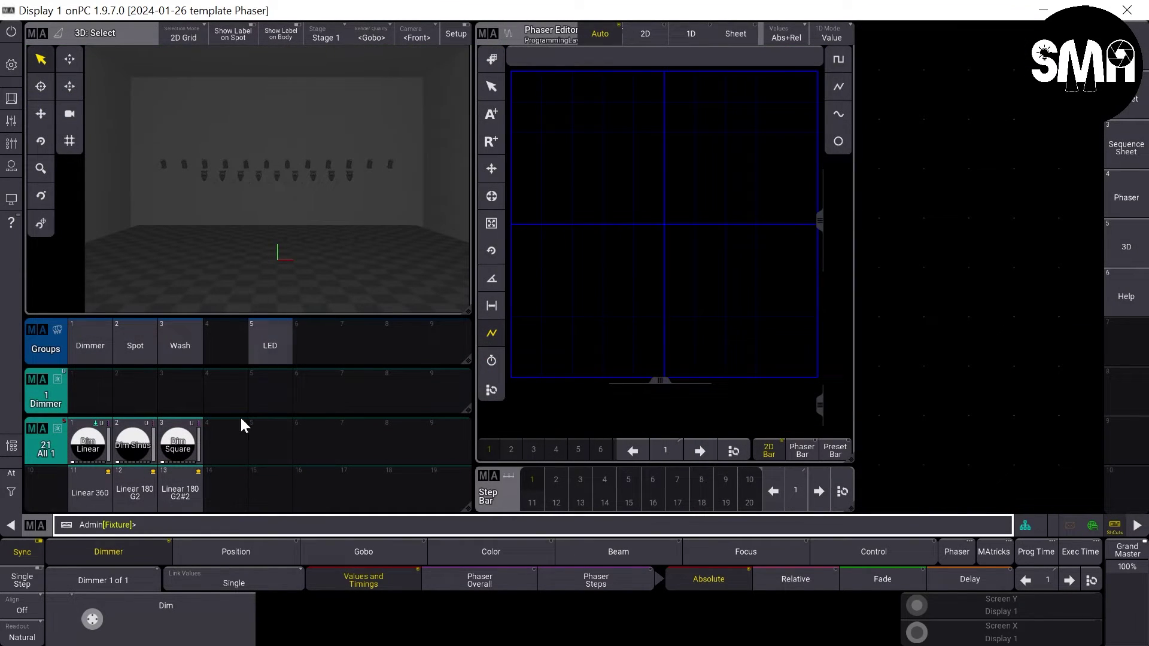
Label preset 13 'Linear 180 W2' and apply it to the LED group
right_click(178, 493)
click(216, 466)
text(Linear 180 W2)
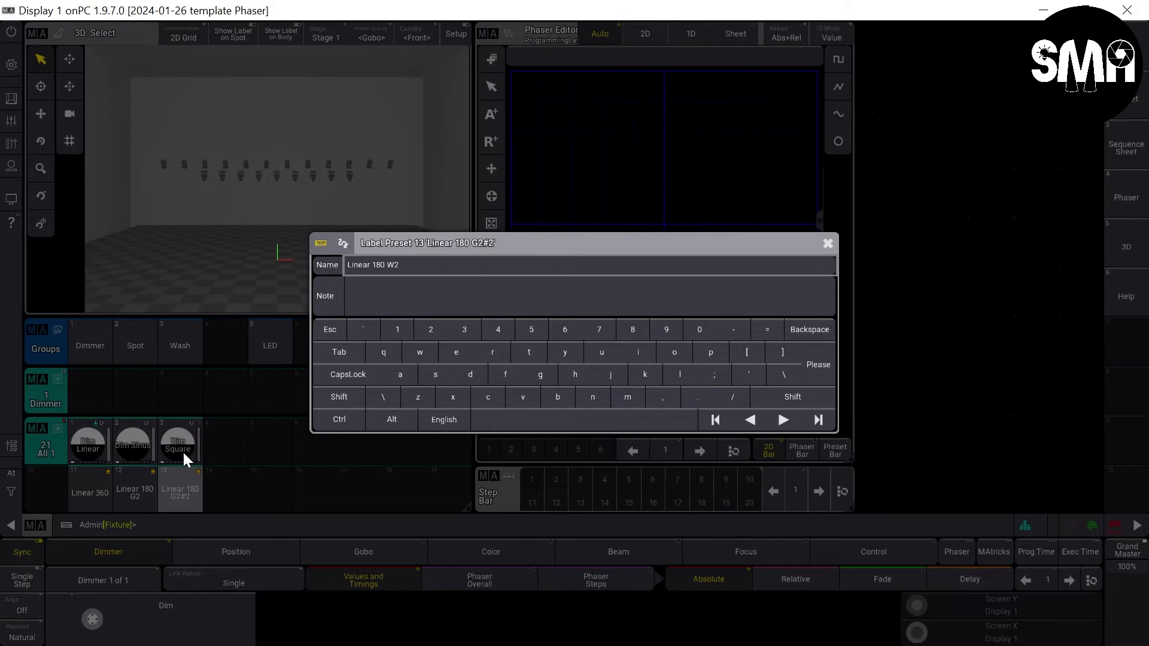
key(Return)
click(272, 346)
click(190, 490)
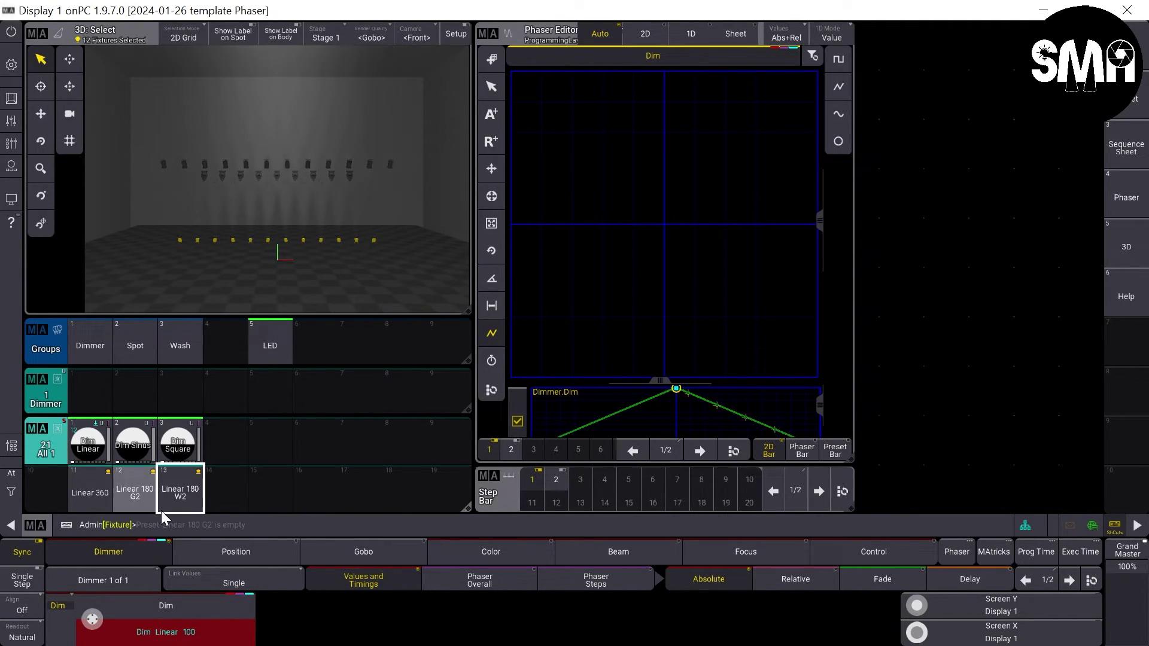
Copy the Linear 180 W2 preset into preset slot 14
right_click(180, 492)
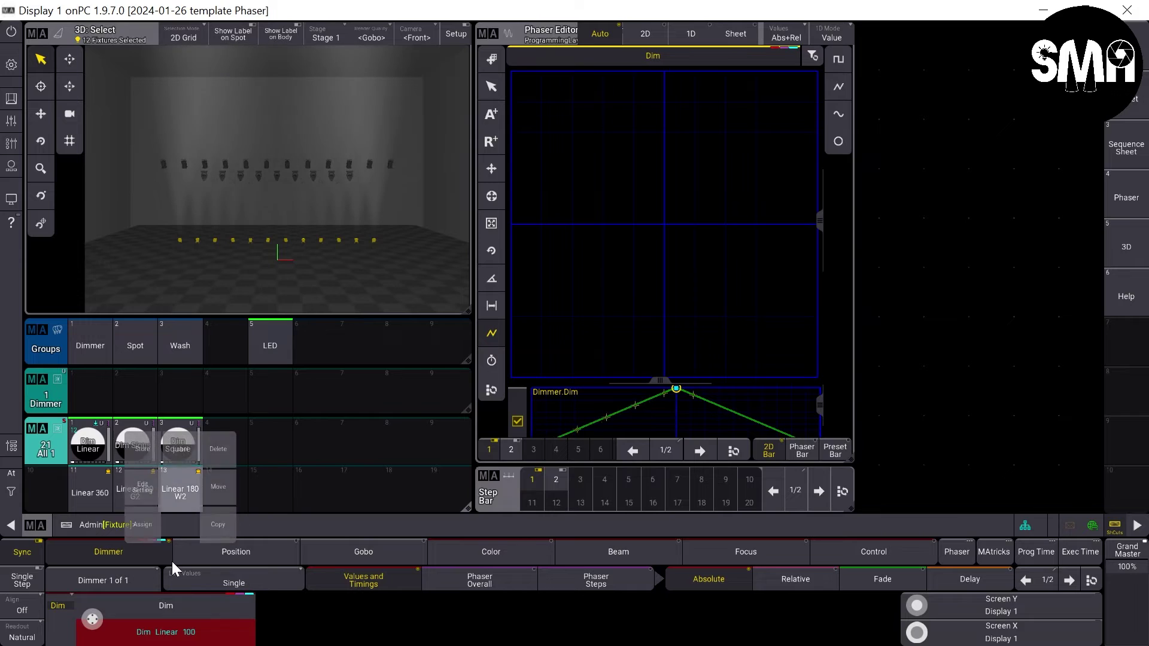
click(217, 524)
click(232, 489)
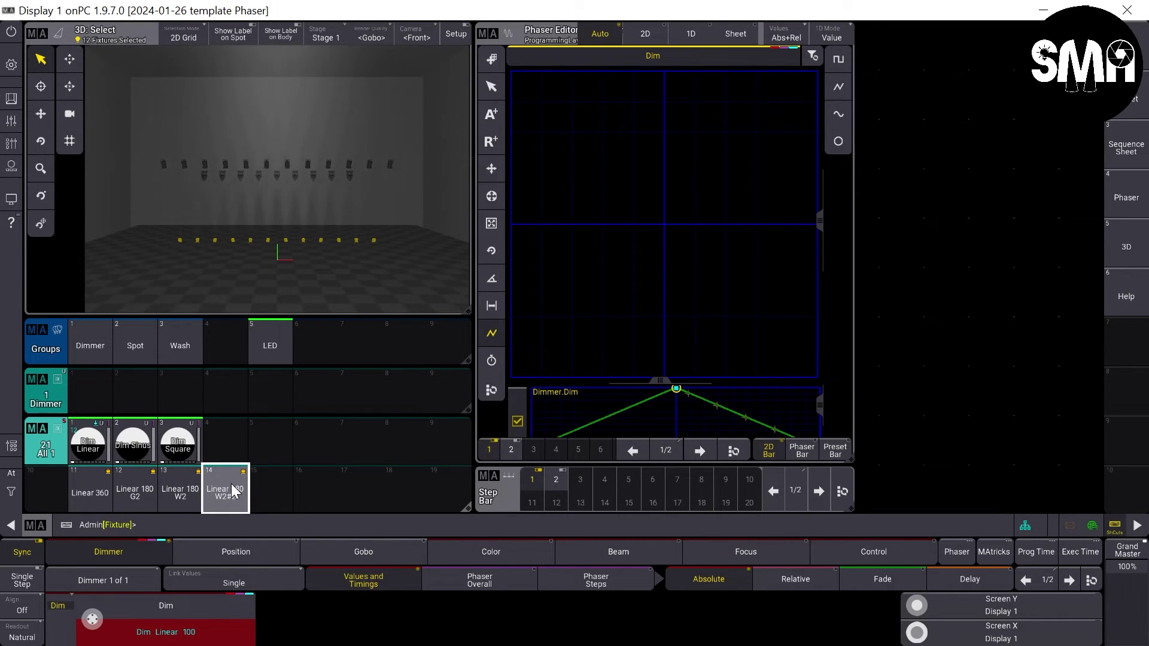
Reverse preset 14's phase: Phase From X 180°, Phase To X 0°
right_click(230, 490)
click(199, 486)
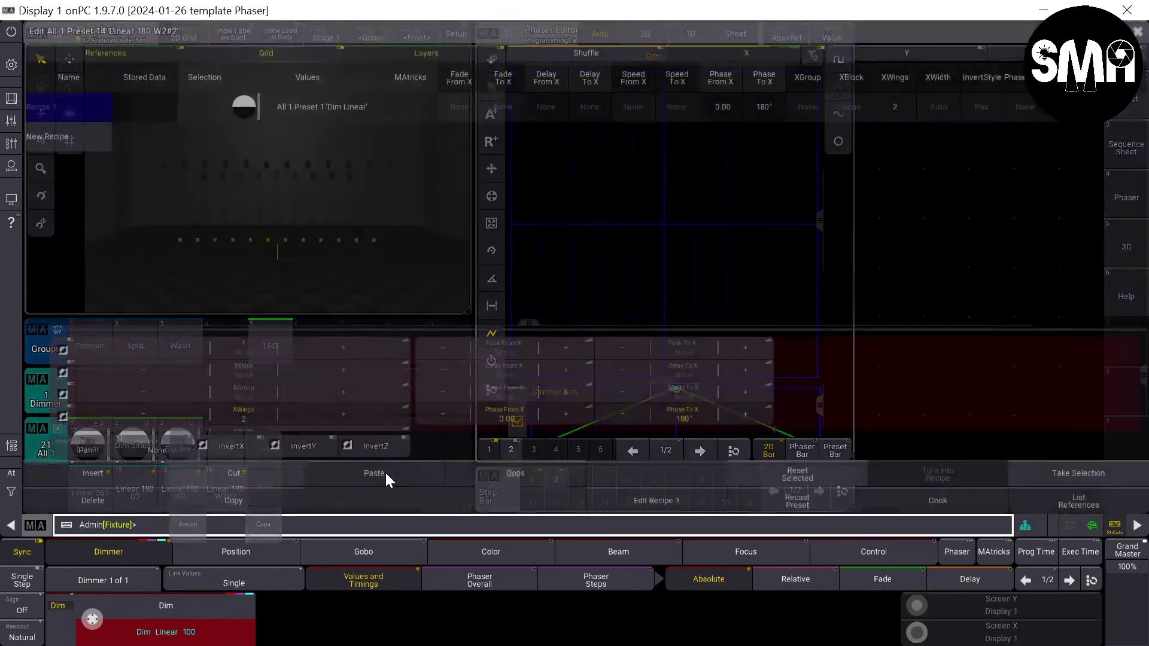
click(491, 413)
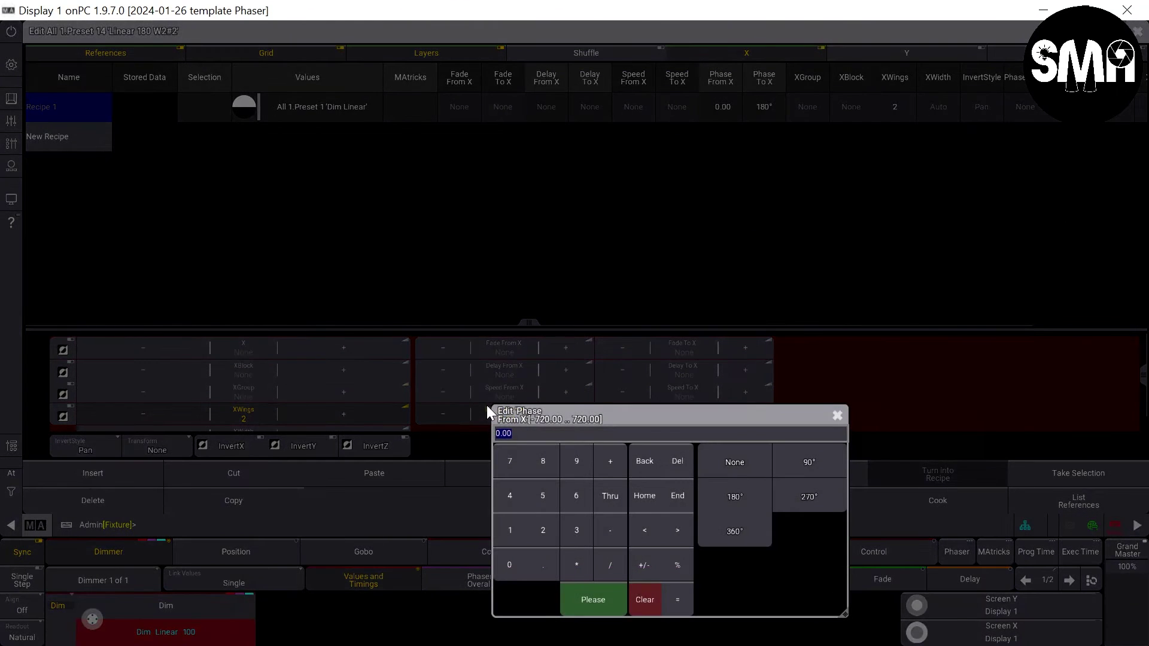
click(734, 496)
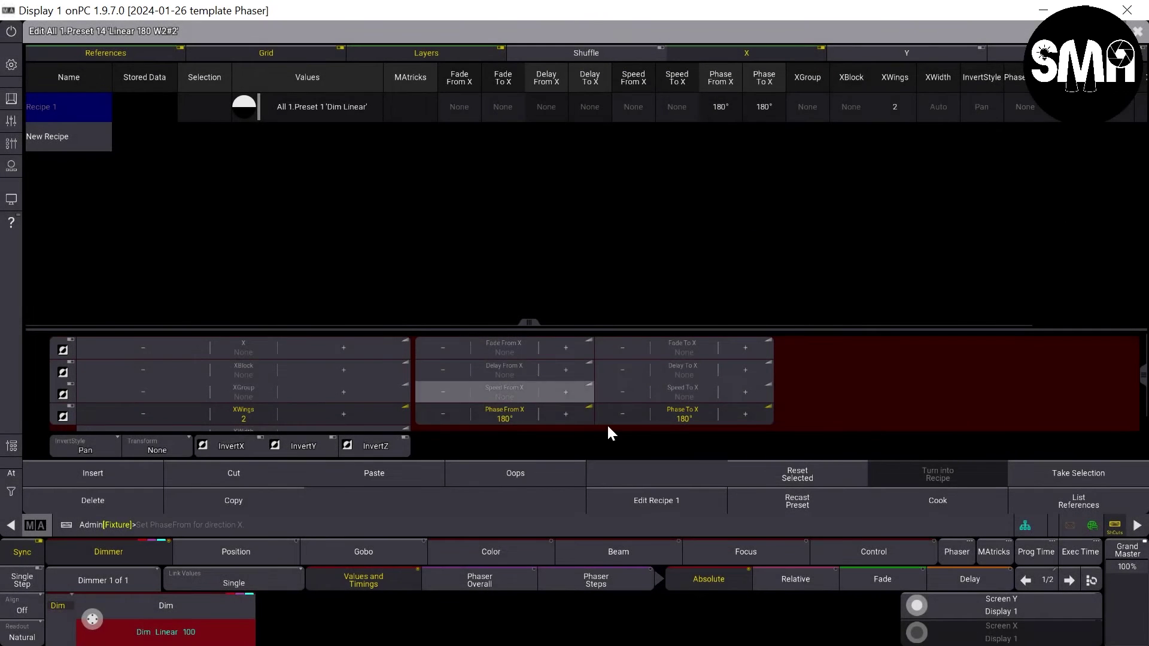
click(676, 422)
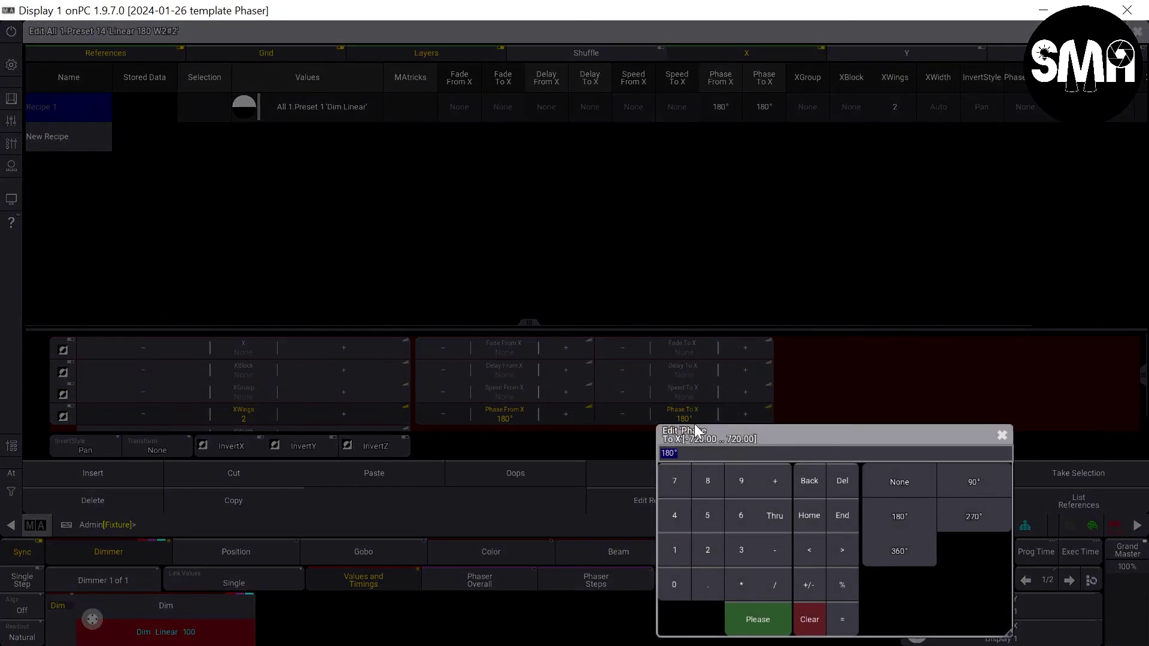
click(674, 585)
click(758, 618)
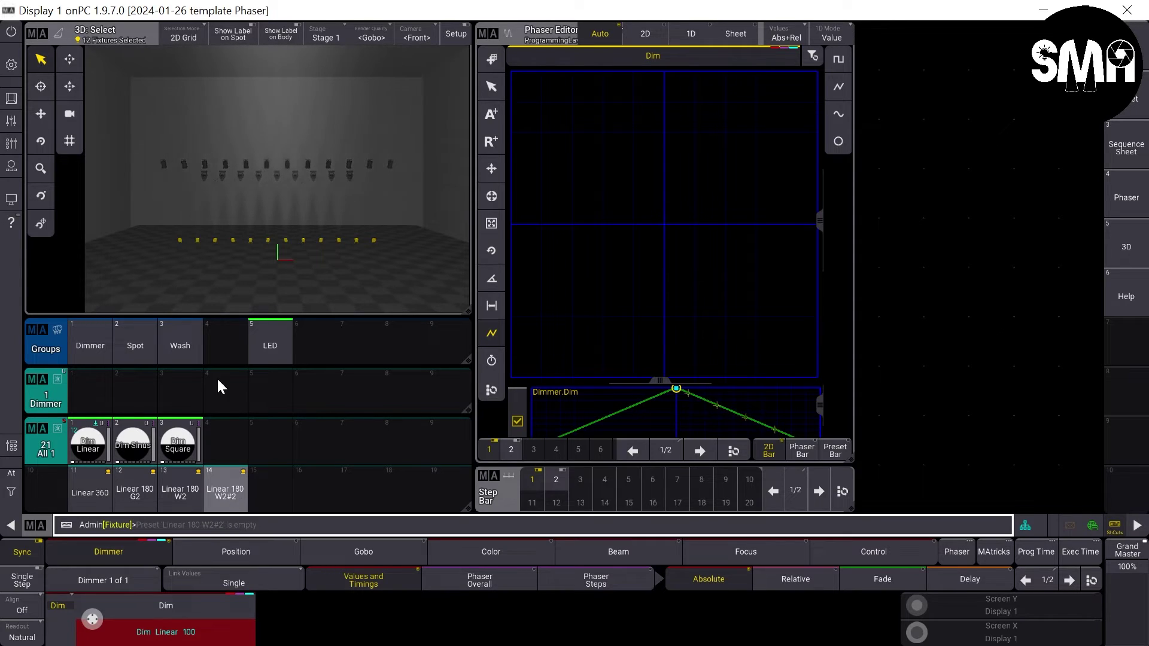
Rename preset 14 from 'Linear 180 W2#2' to 'Linear 180 <W2>'
click(224, 493)
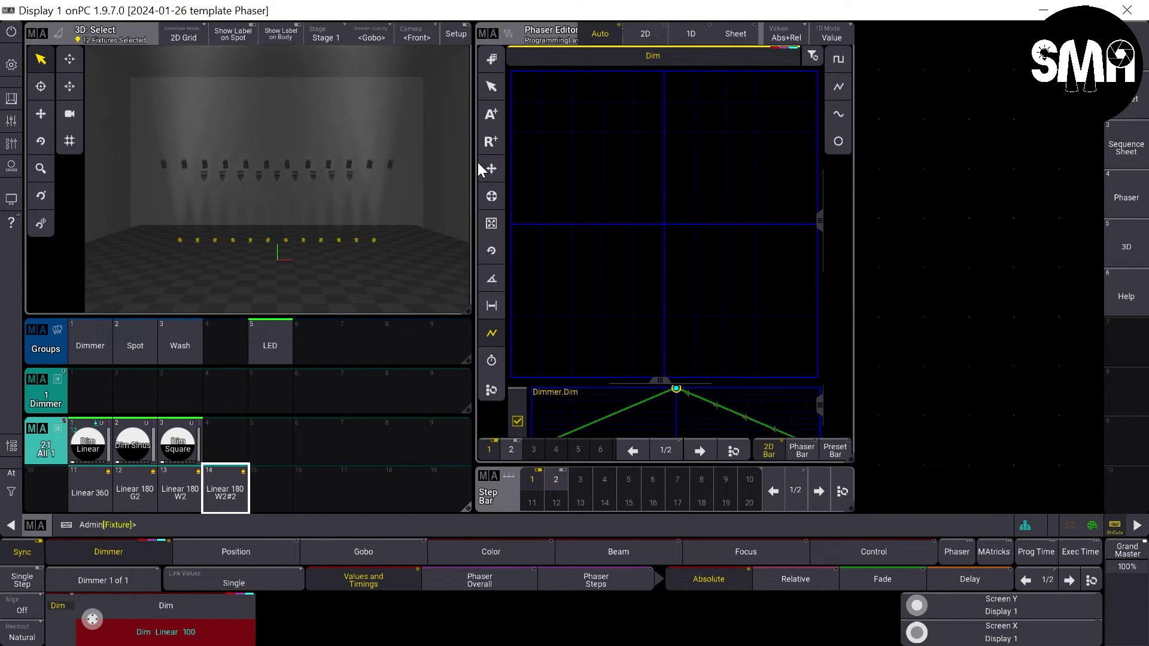
click(180, 489)
right_click(226, 489)
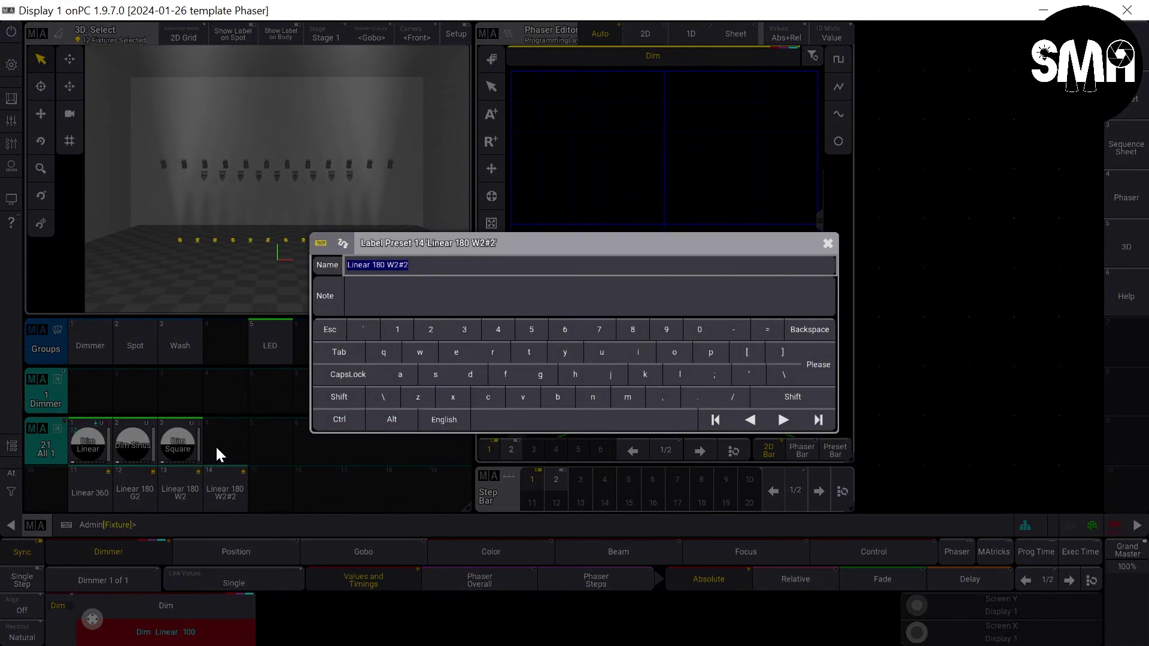
key(End)
key(BackSpace)
key(BackSpace)
text(>)
key(Left)
key(Left)
key(Left)
text(<)
key(Return)
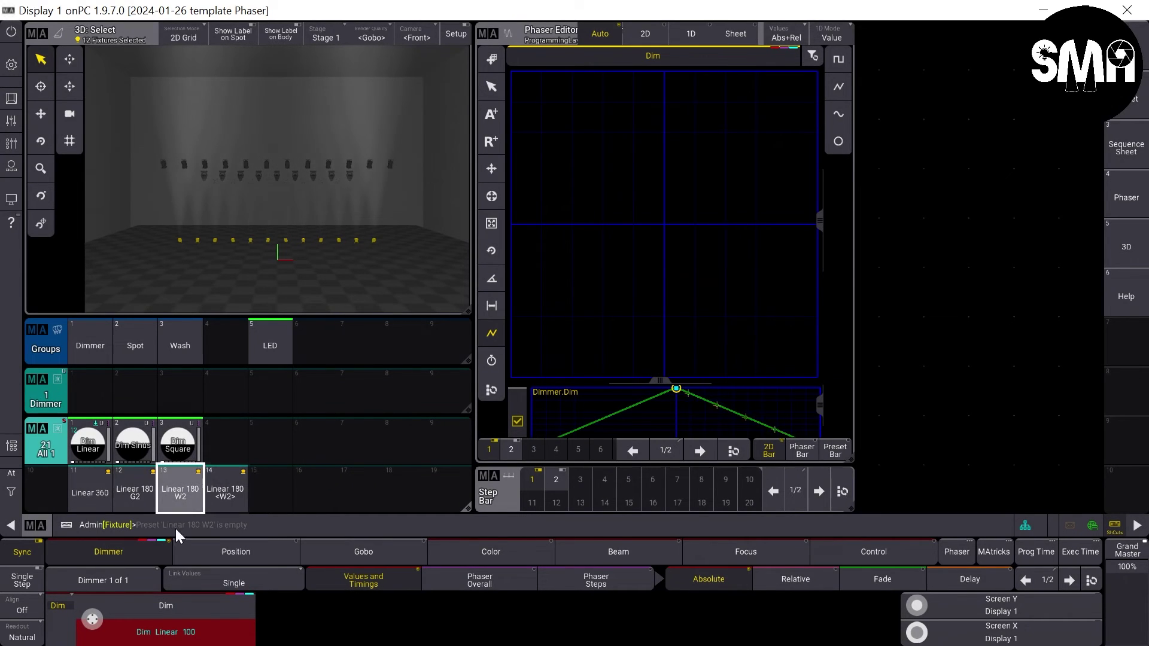
Rename preset 13 to 'Linear 180 >W2<'
right_click(182, 484)
text(<)
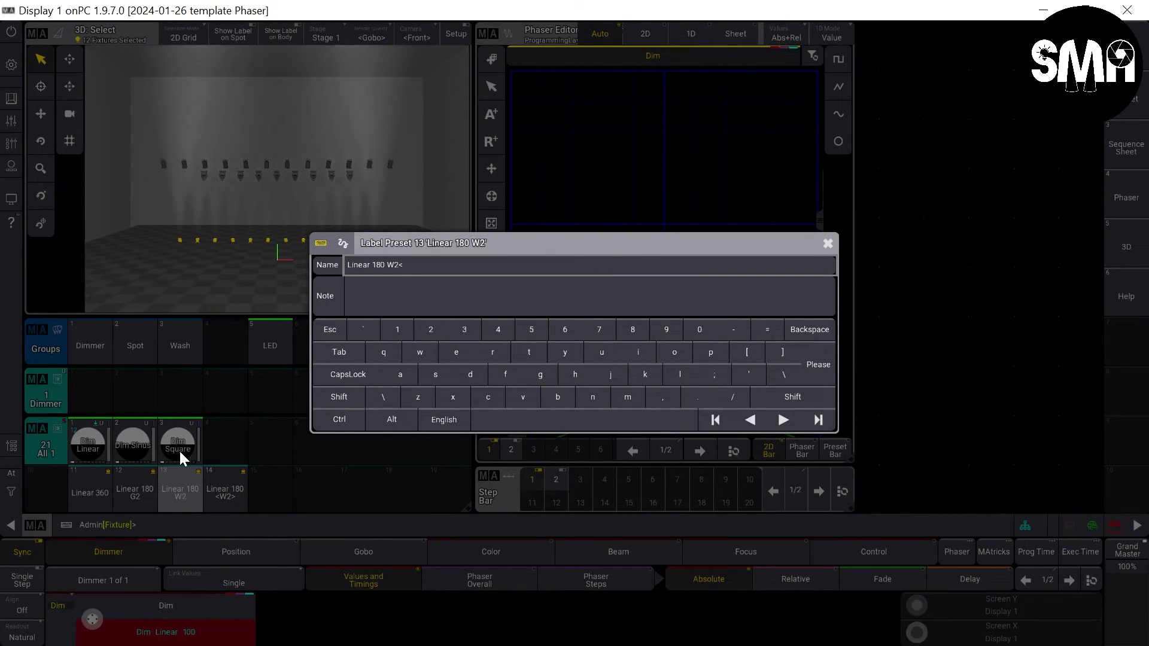
key(Left)
key(Left)
key(Left)
text(>)
key(Return)
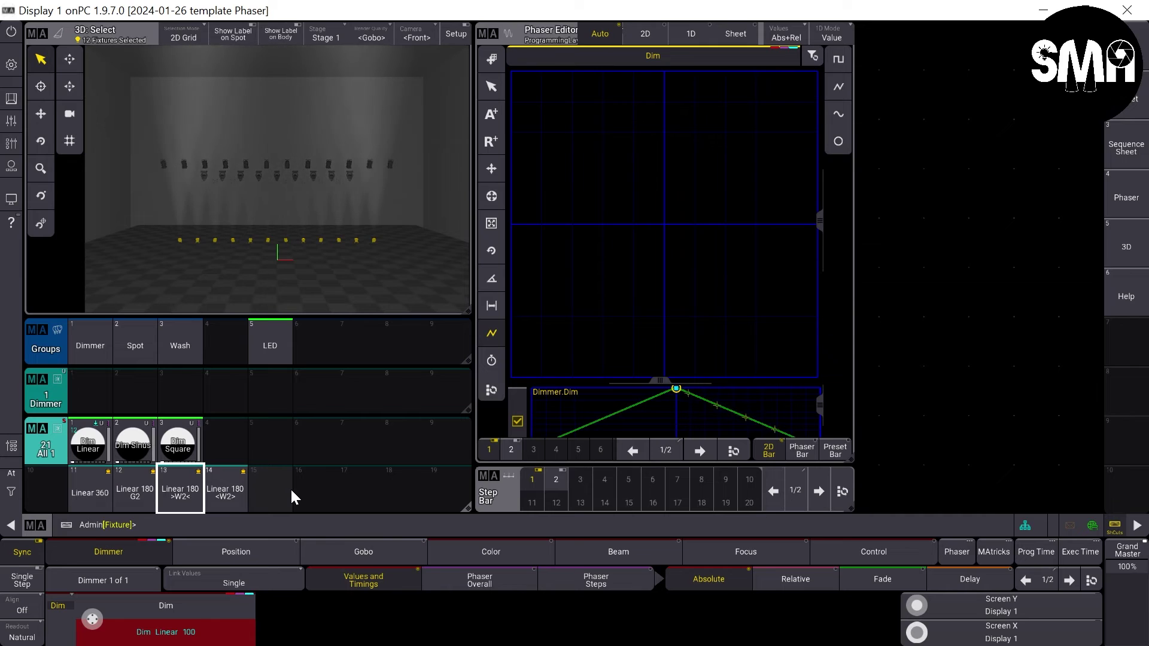
Call up Linear 180 >W2<, Linear 360 and Linear 180 <W2> to compare them
click(181, 475)
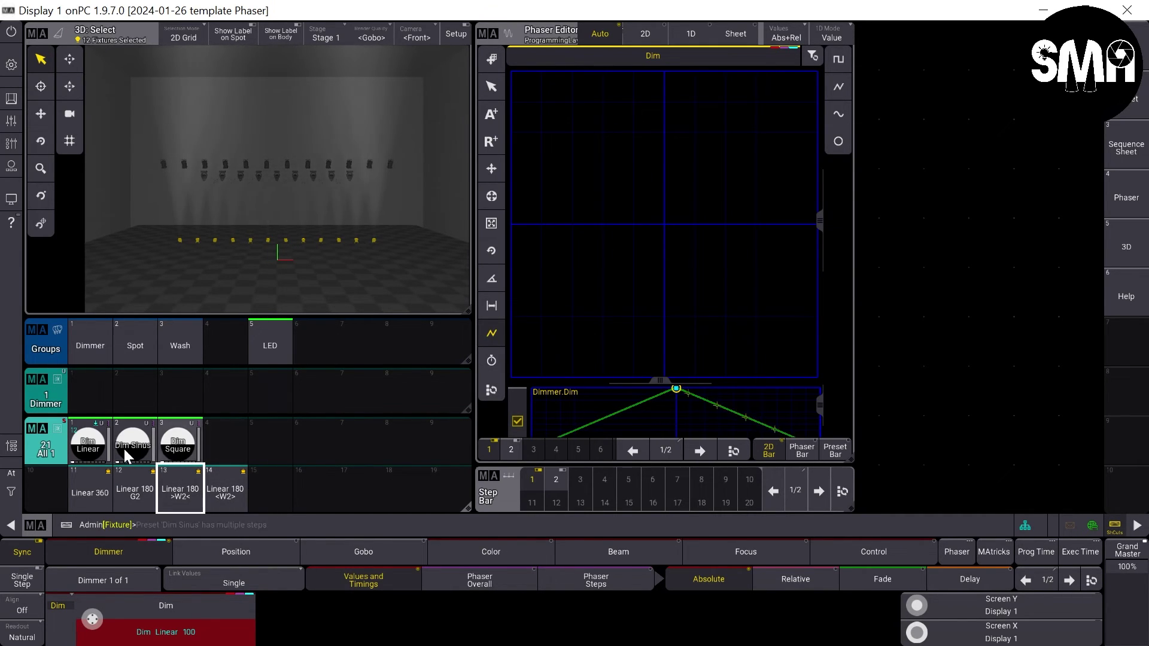
click(91, 492)
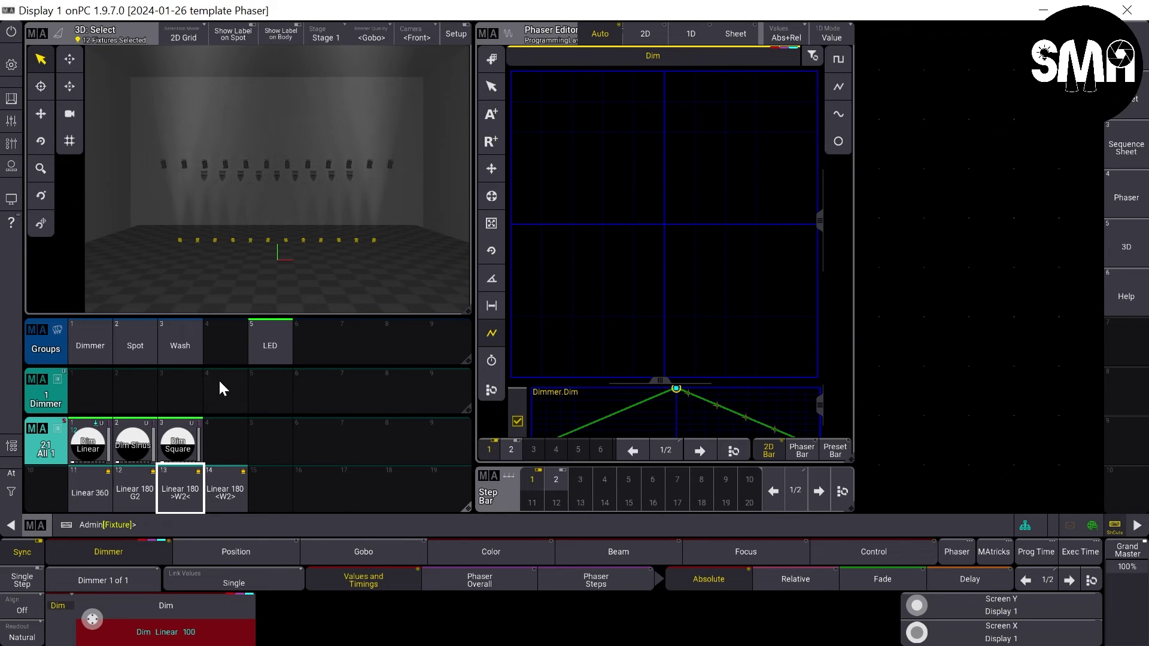
click(236, 481)
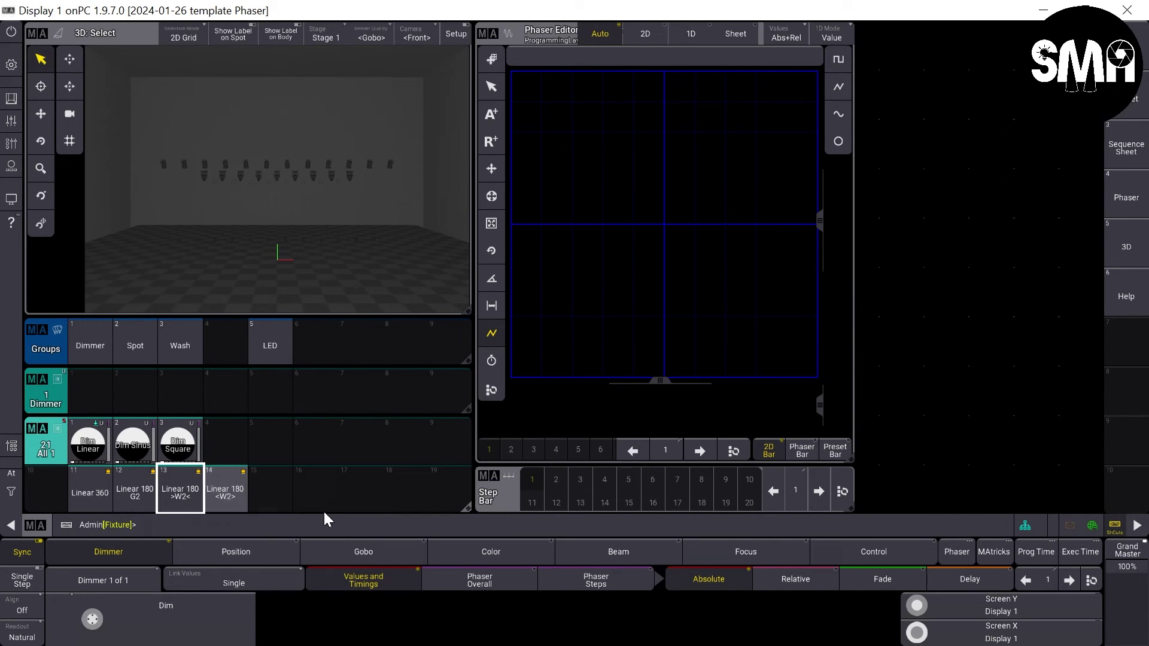
right_click(224, 484)
Copy Linear 180 <W2> into slot 17 and point its recipe values at Dim Square
click(263, 524)
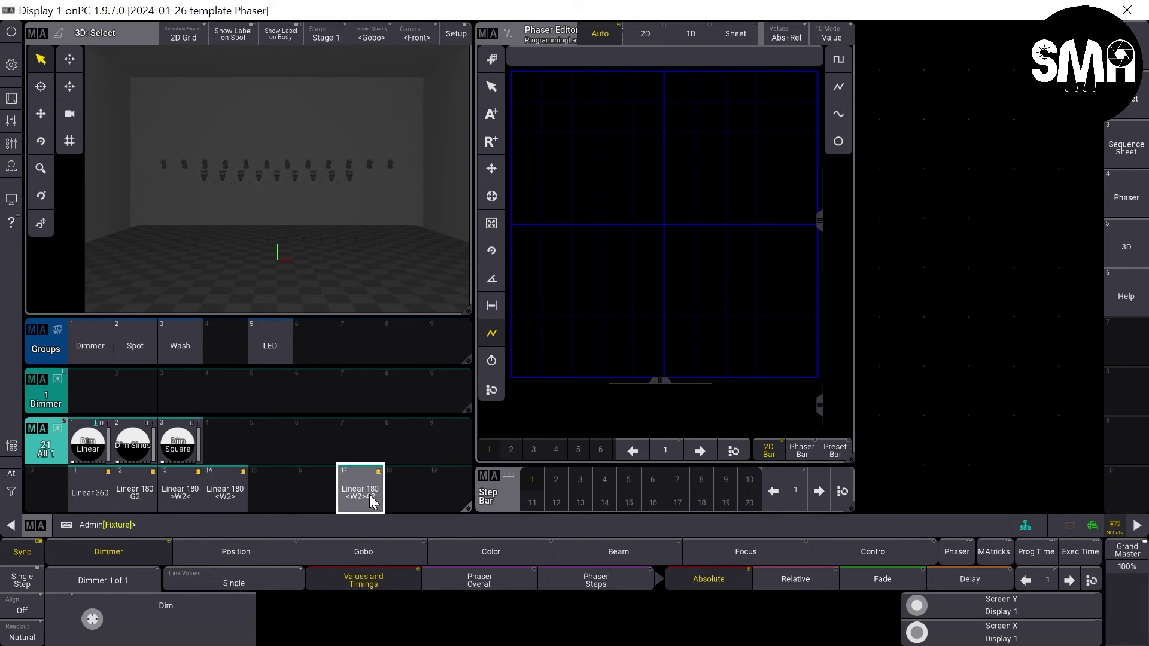
right_click(368, 494)
click(322, 487)
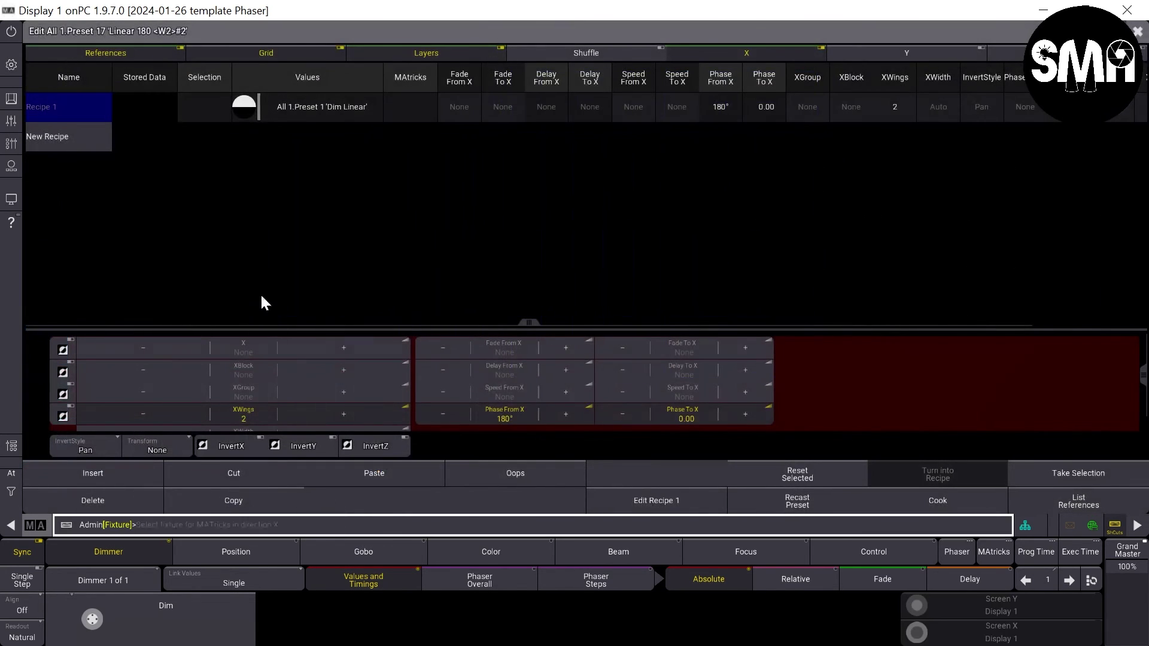
click(298, 108)
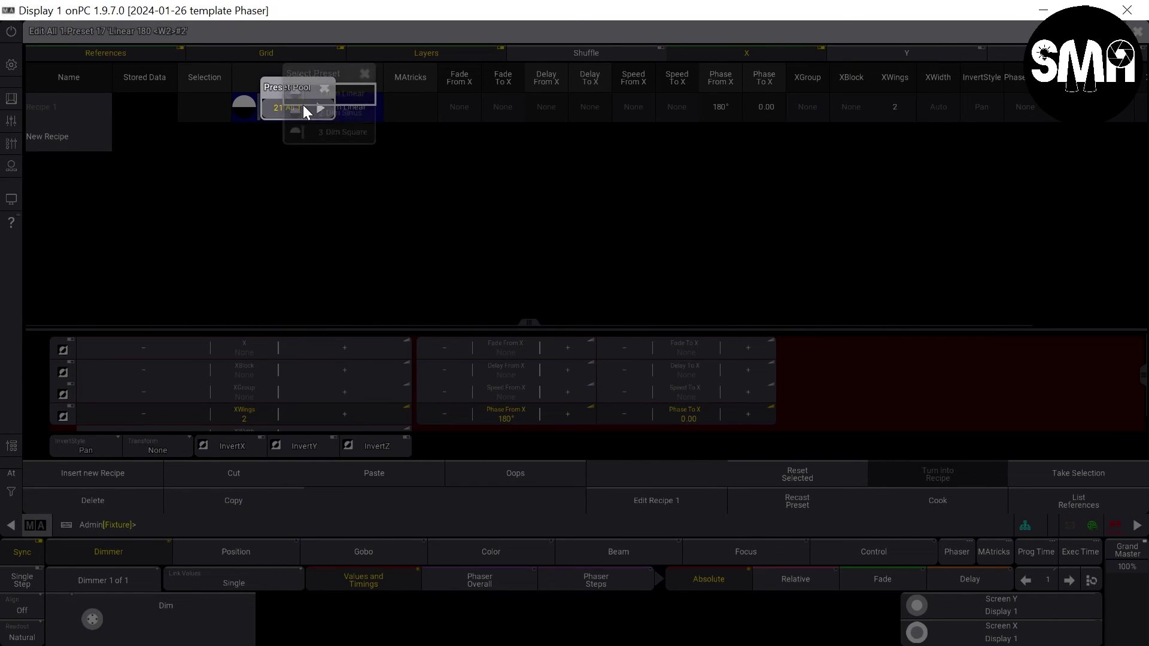
click(303, 105)
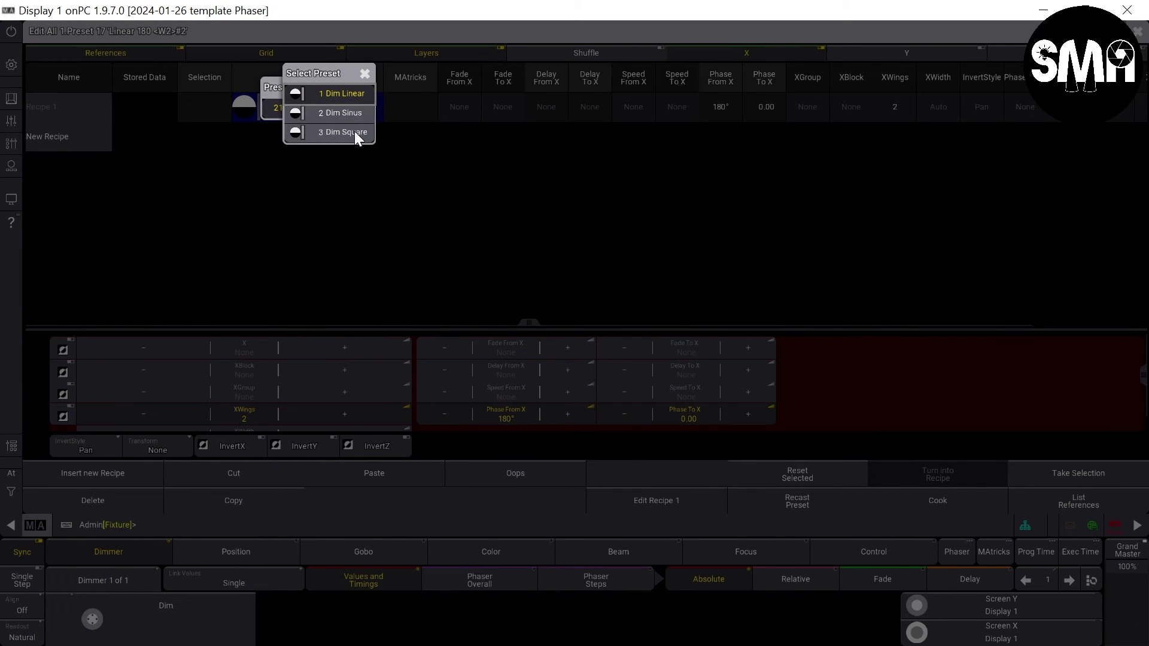
click(333, 131)
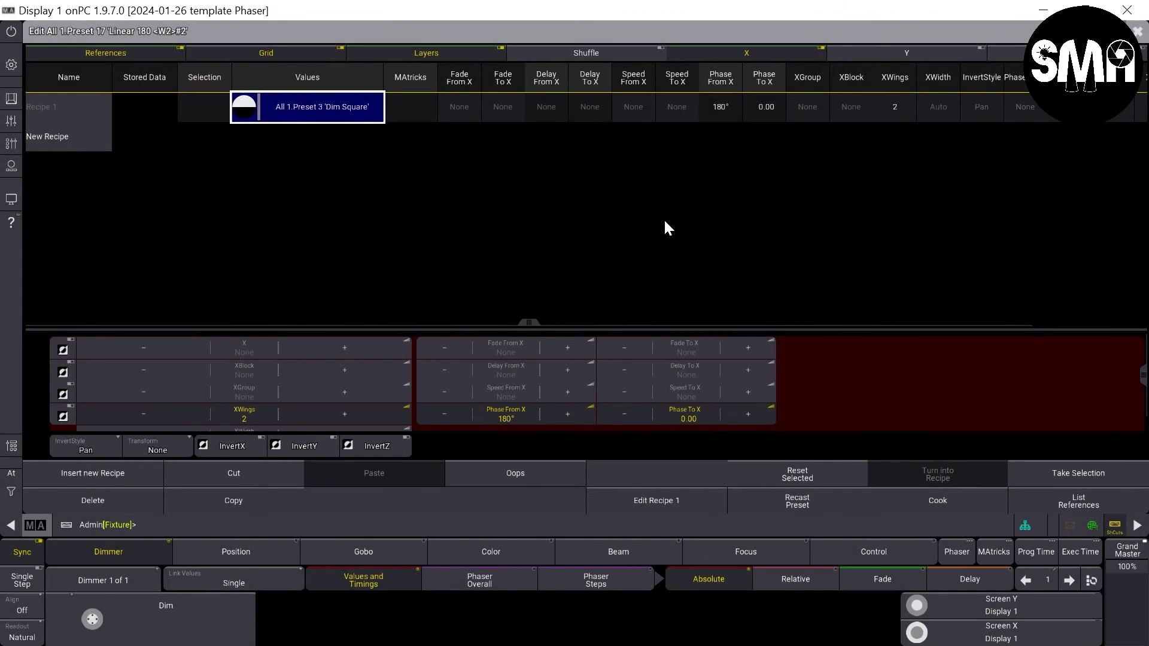
click(1136, 30)
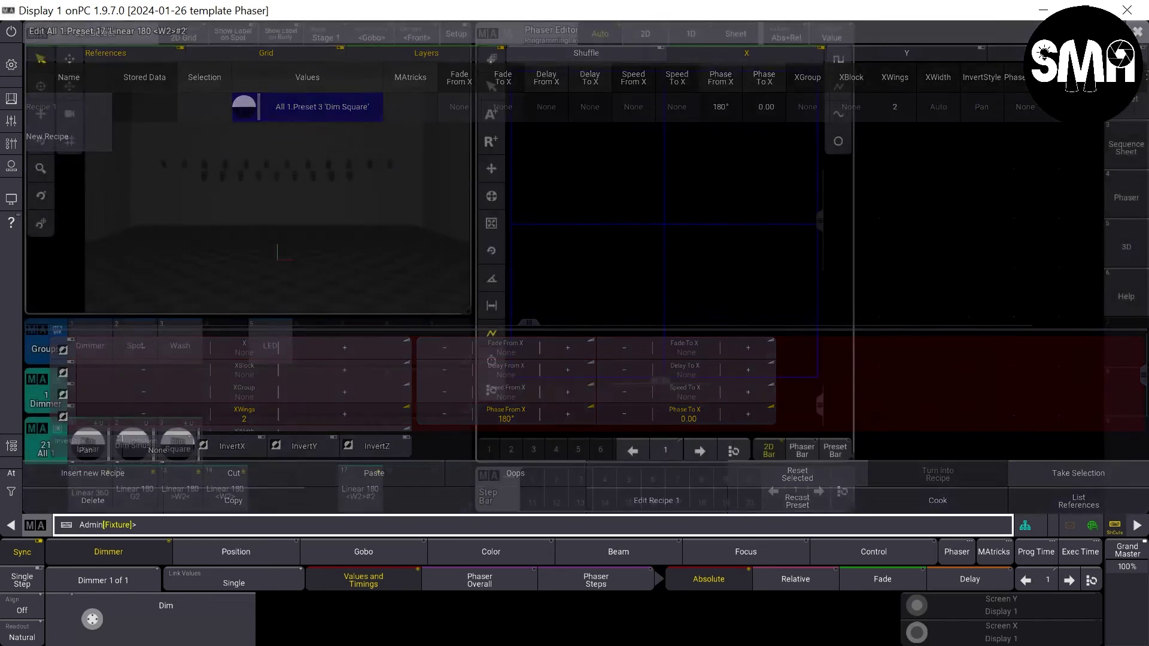
Preview preset 17's square phaser on the Wash group, then clear the programmer
click(180, 345)
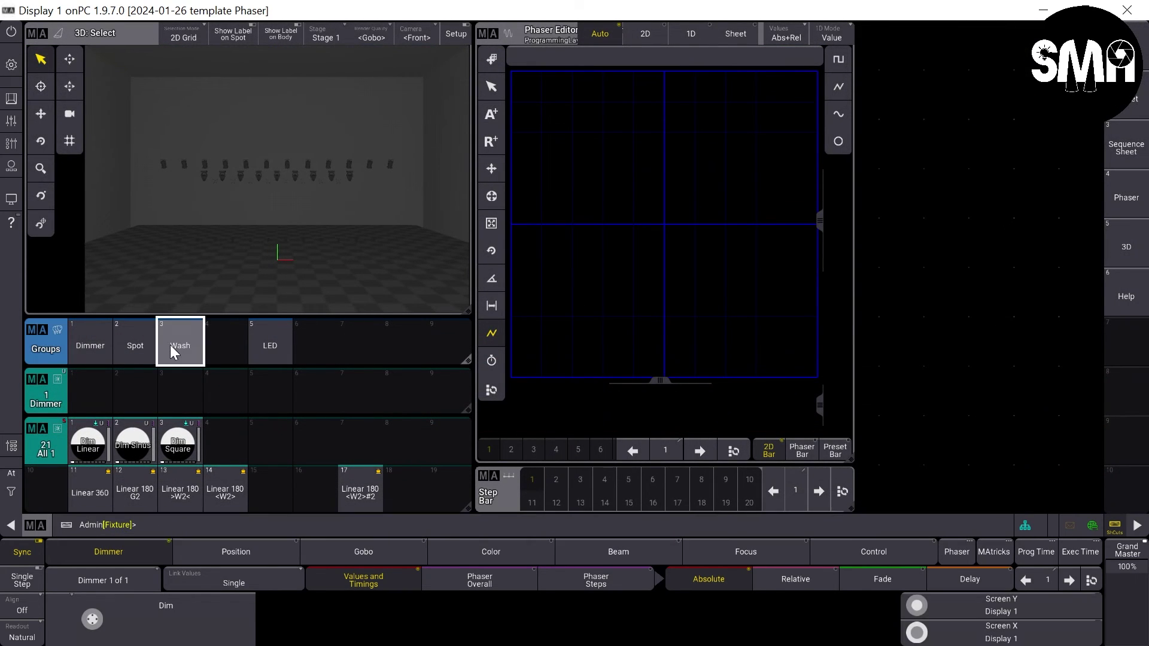
click(359, 493)
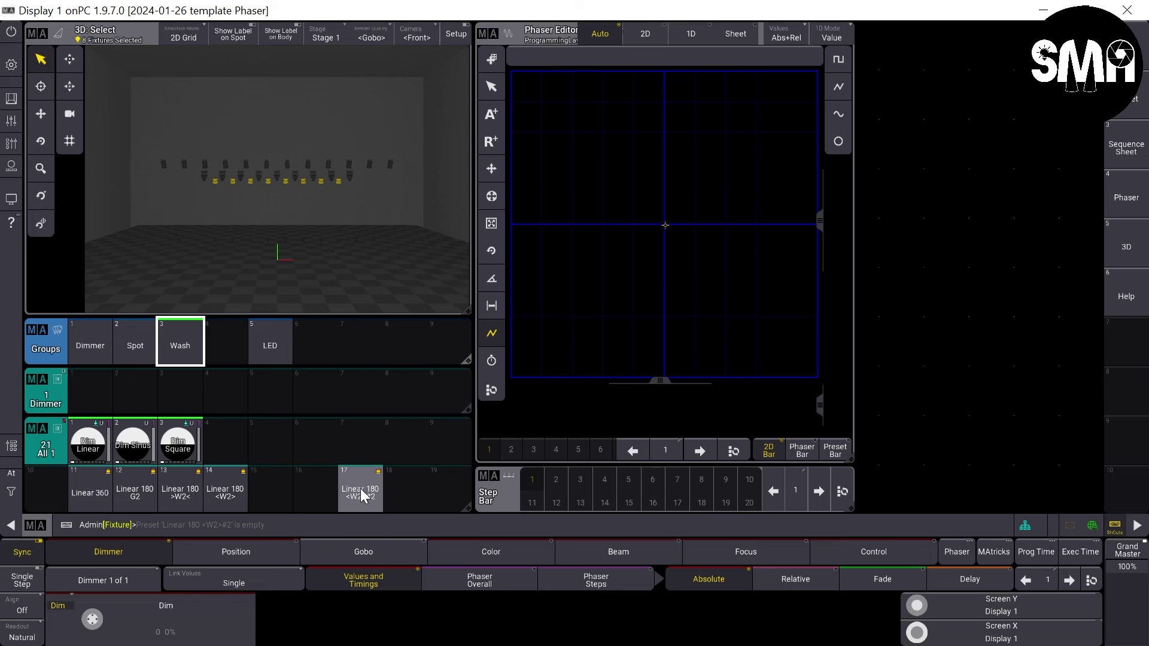
click(360, 489)
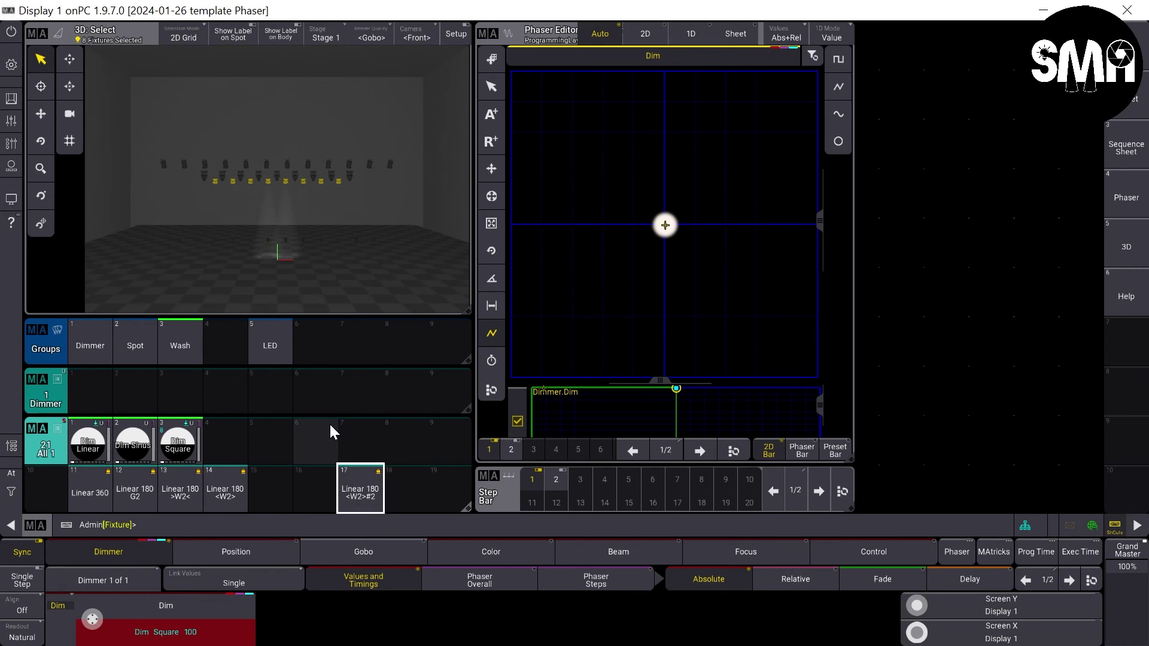
key(Escape)
Relabel preset 17, replacing 'Linear' and the trailing # to read 'Square 180 <W2>'
right_click(360, 488)
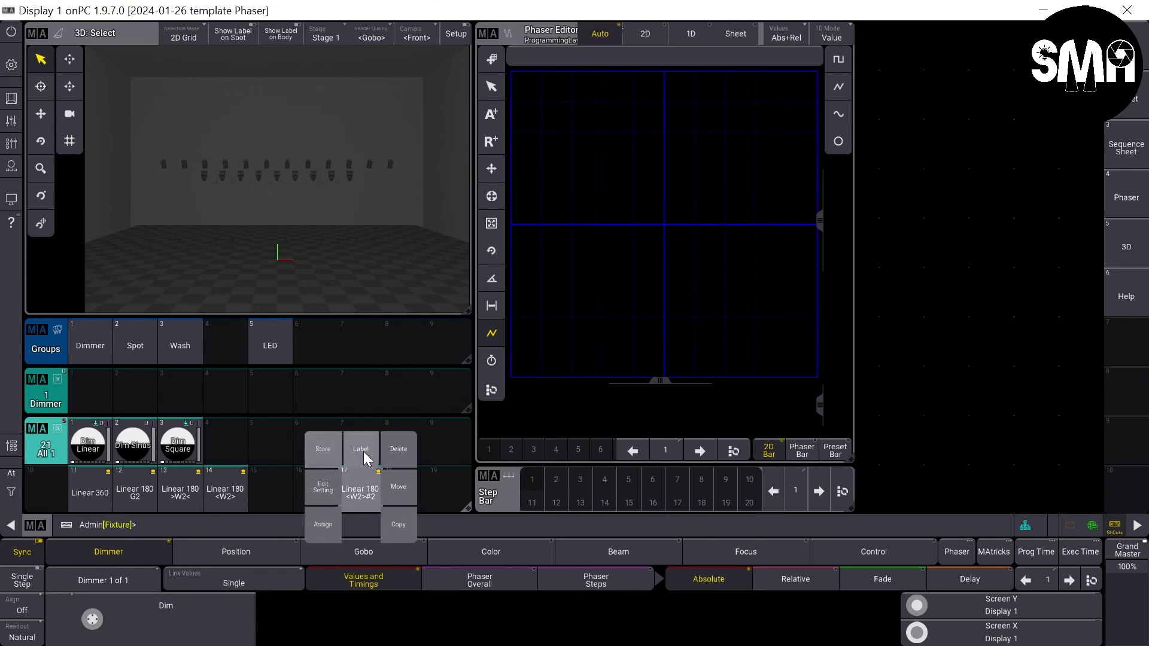
click(360, 449)
key(End)
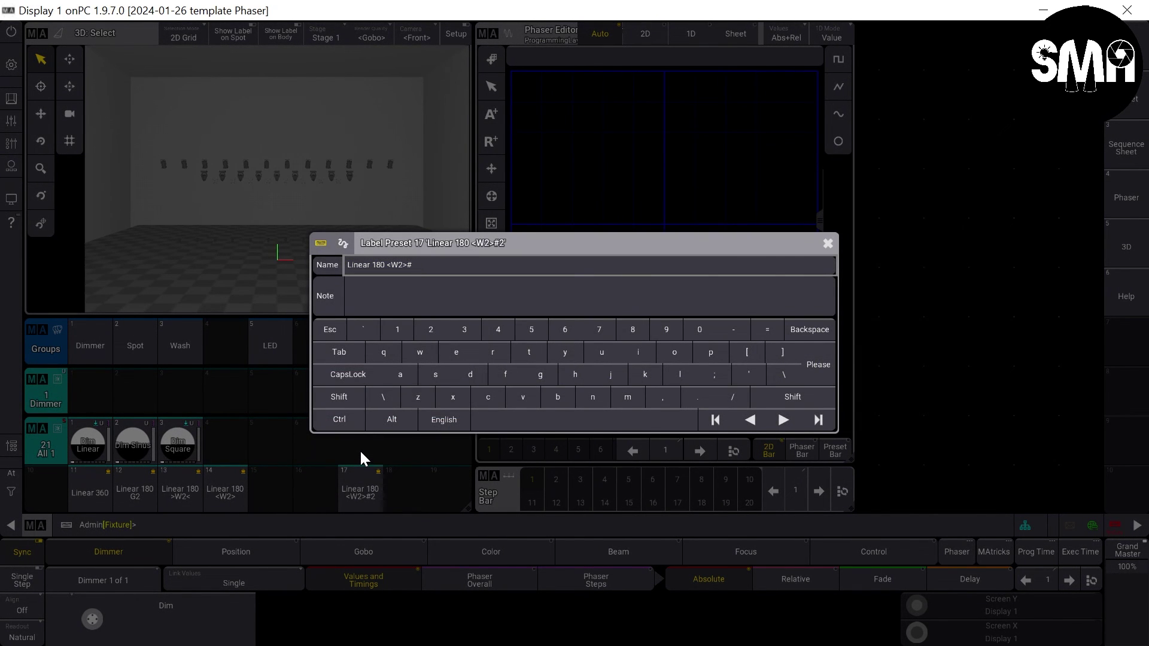
key(BackSpace)
key(Home)
key(Delete)
key(Delete)
key(Delete)
key(Delete)
key(Delete)
key(Delete)
text(quare)
text(S)
key(Return)
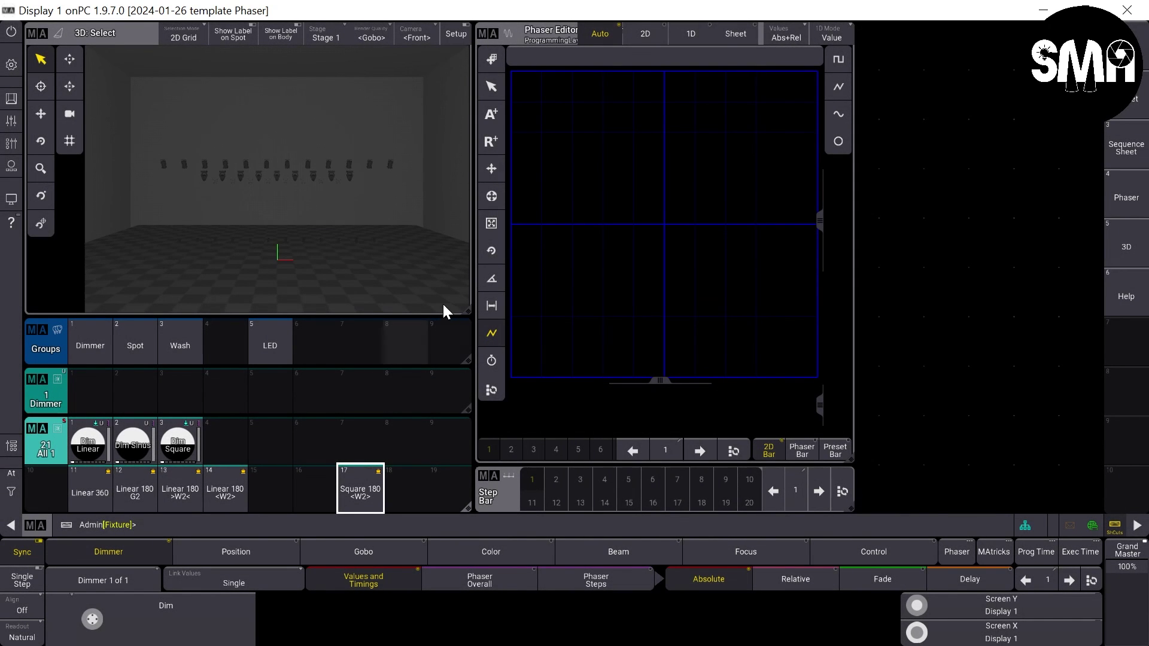